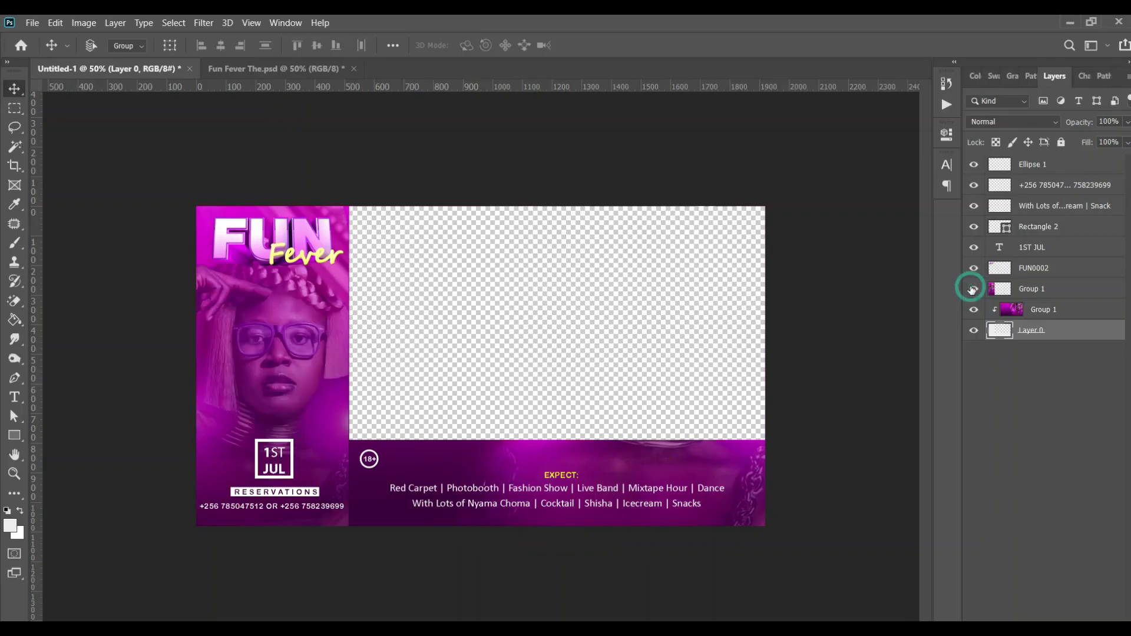
- Toggle the visibility of the text, shape and ellipse layers on and off to check what each contributes to the flyer frame
{"action": "left_click", "coordinate": [975, 251]}
{"action": "left_click", "coordinate": [975, 251]}
{"action": "left_click", "coordinate": [975, 229]}
{"action": "left_click", "coordinate": [975, 228]}
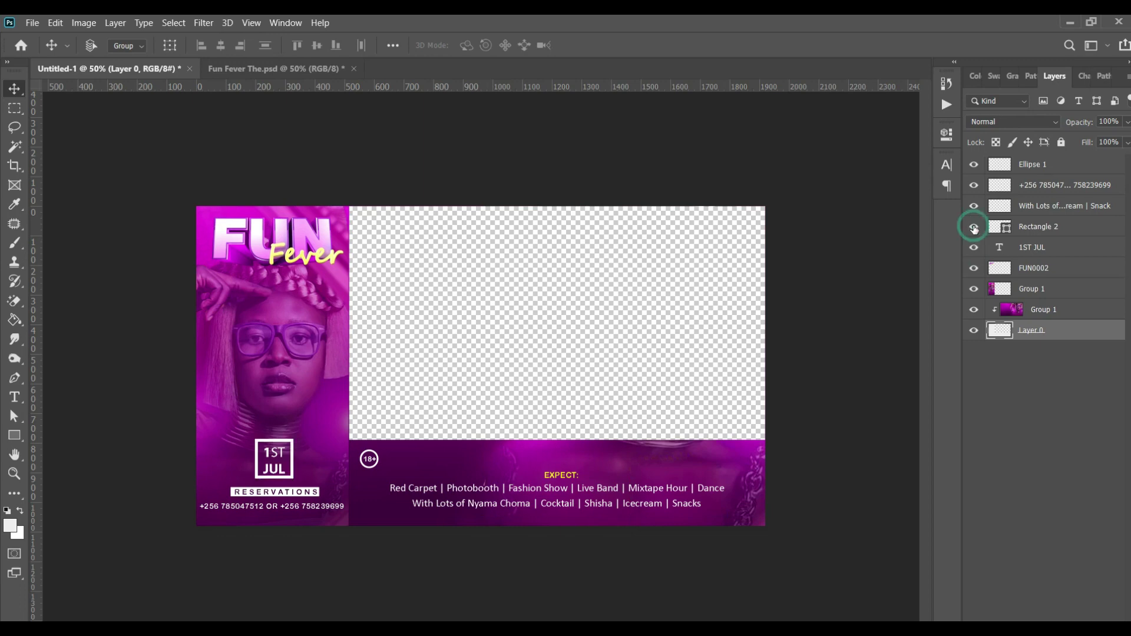
{"action": "left_click", "coordinate": [974, 205]}
{"action": "left_click", "coordinate": [974, 205]}
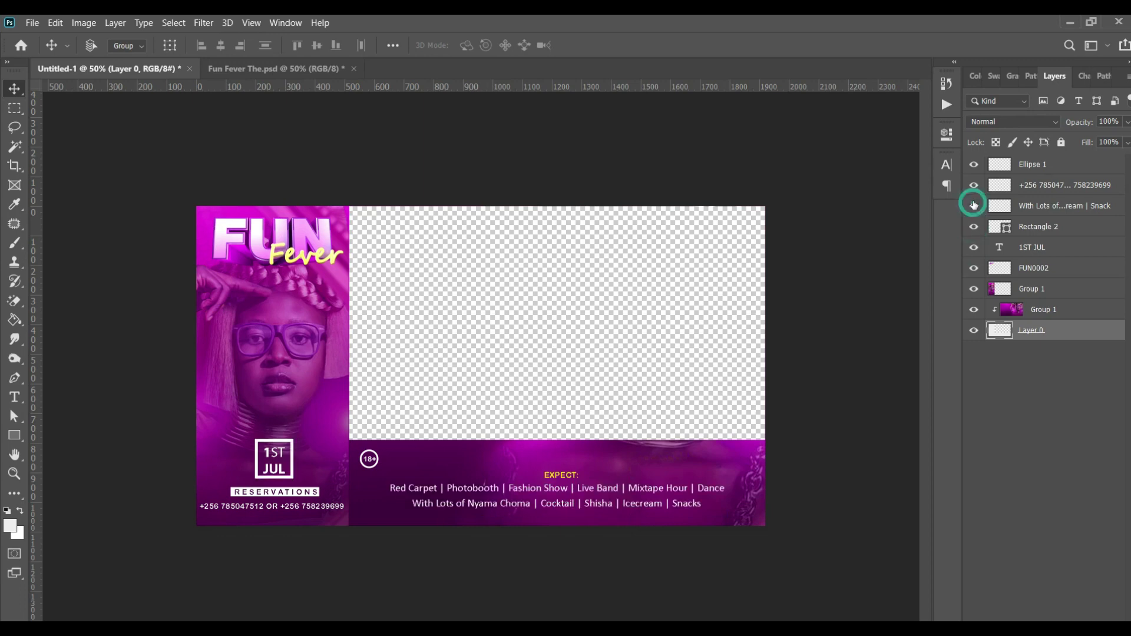
{"action": "left_click", "coordinate": [974, 168]}
{"action": "left_click", "coordinate": [974, 165]}
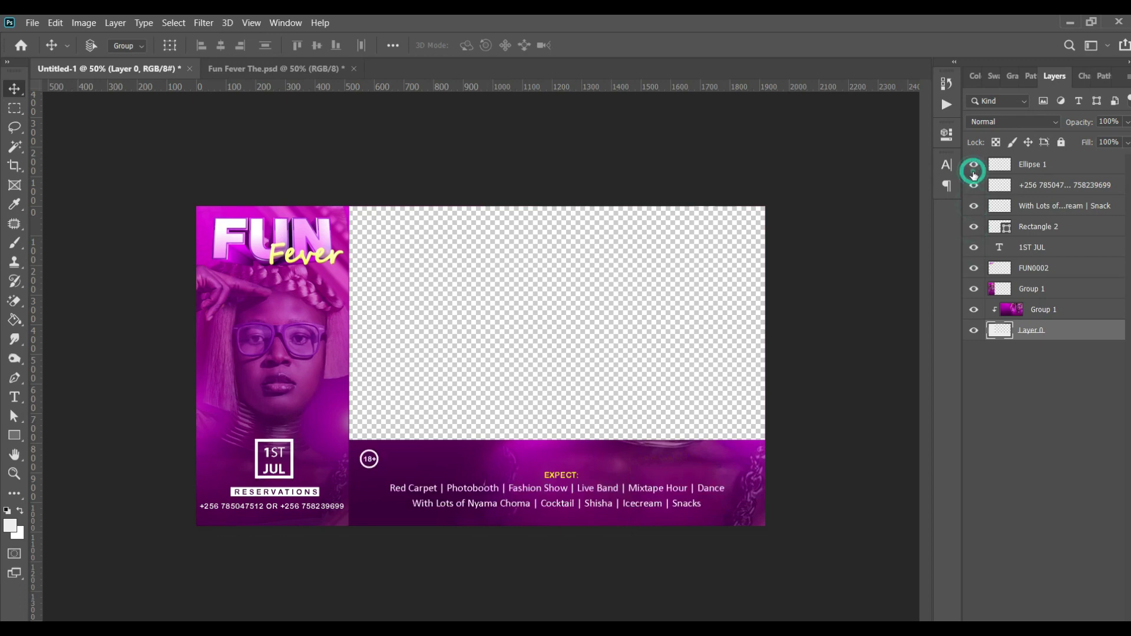
{"action": "left_click", "coordinate": [973, 206]}
{"action": "left_click", "coordinate": [974, 185]}
{"action": "left_click", "coordinate": [975, 189]}
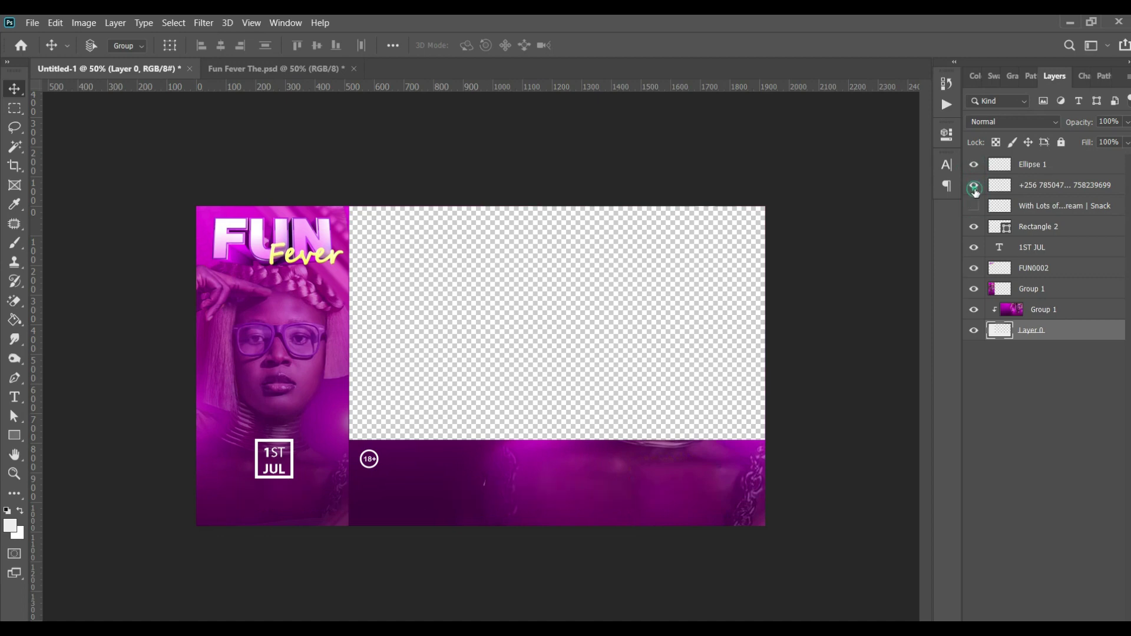
{"action": "left_click", "coordinate": [974, 206]}
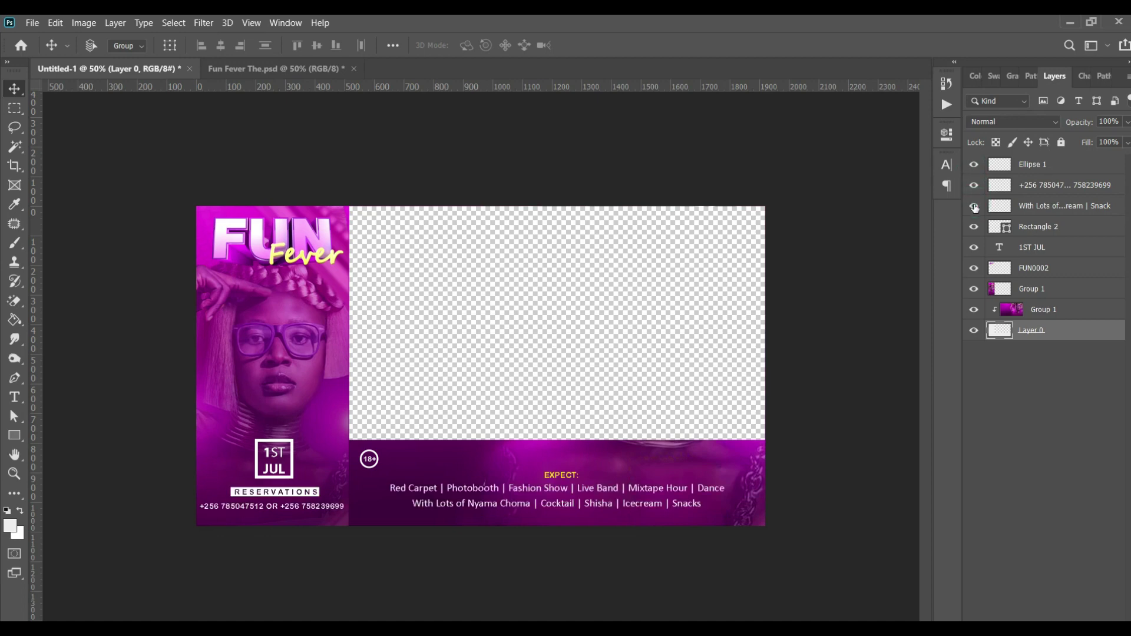
- Hide every layer above the clipped Group 1 background, from the portrait Group 1 up to Ellipse 1
{"action": "left_click_drag", "start_coordinate": [978, 287], "coordinate": [977, 194]}
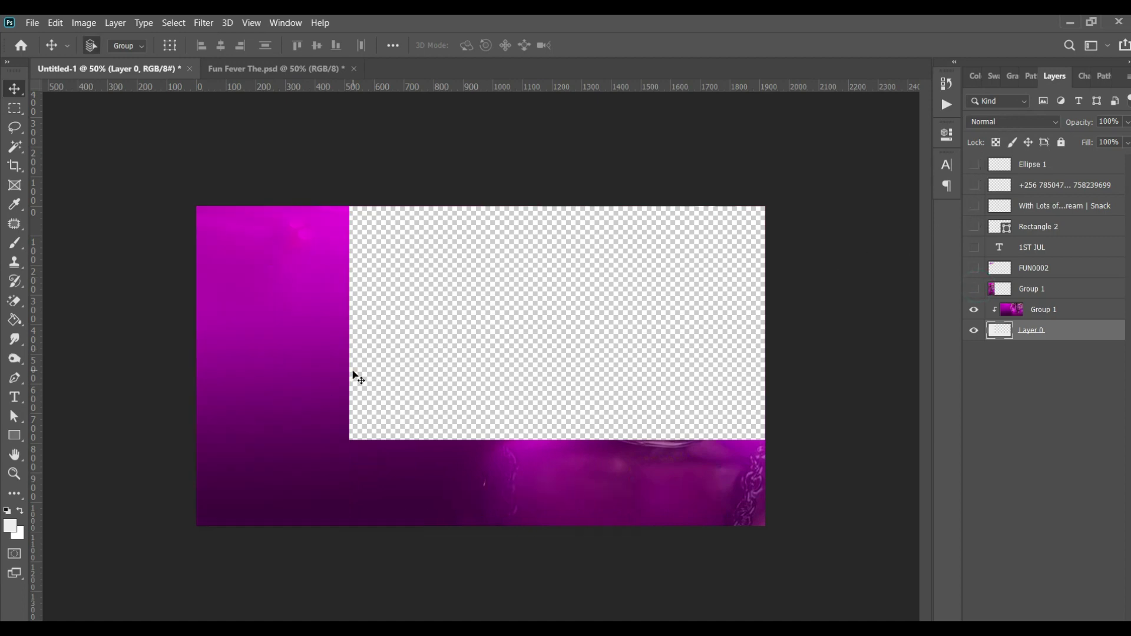
- Start saving the document and create a folder named "sq" on the Desktop
{"action": "key", "text": "ctrl+s"}
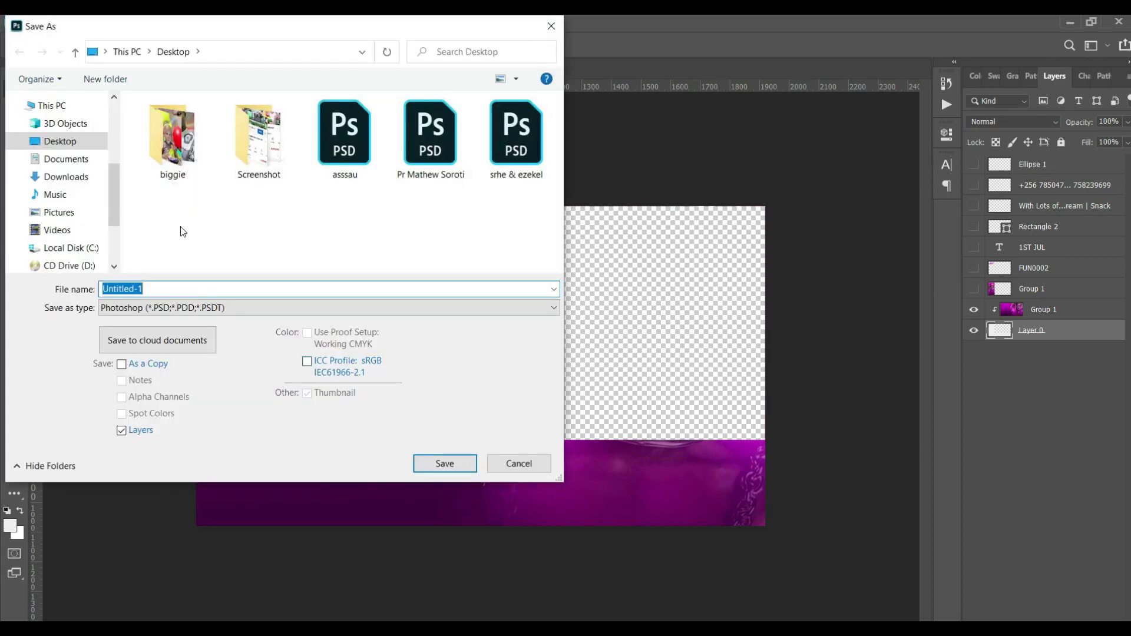
{"action": "left_click", "coordinate": [207, 222]}
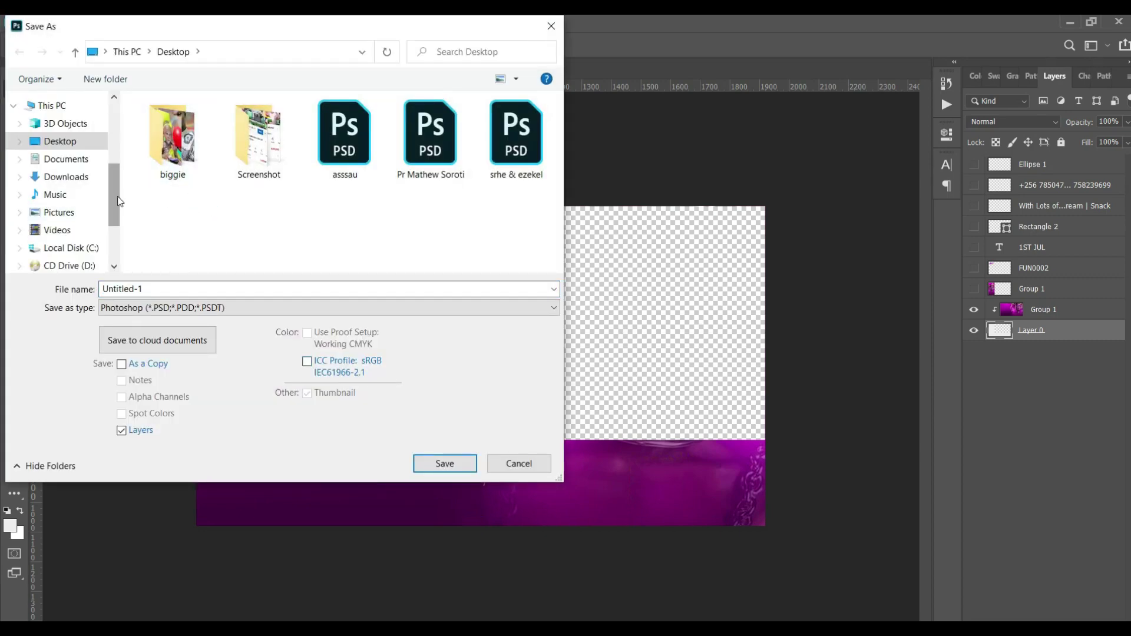
{"action": "right_click", "coordinate": [191, 215]}
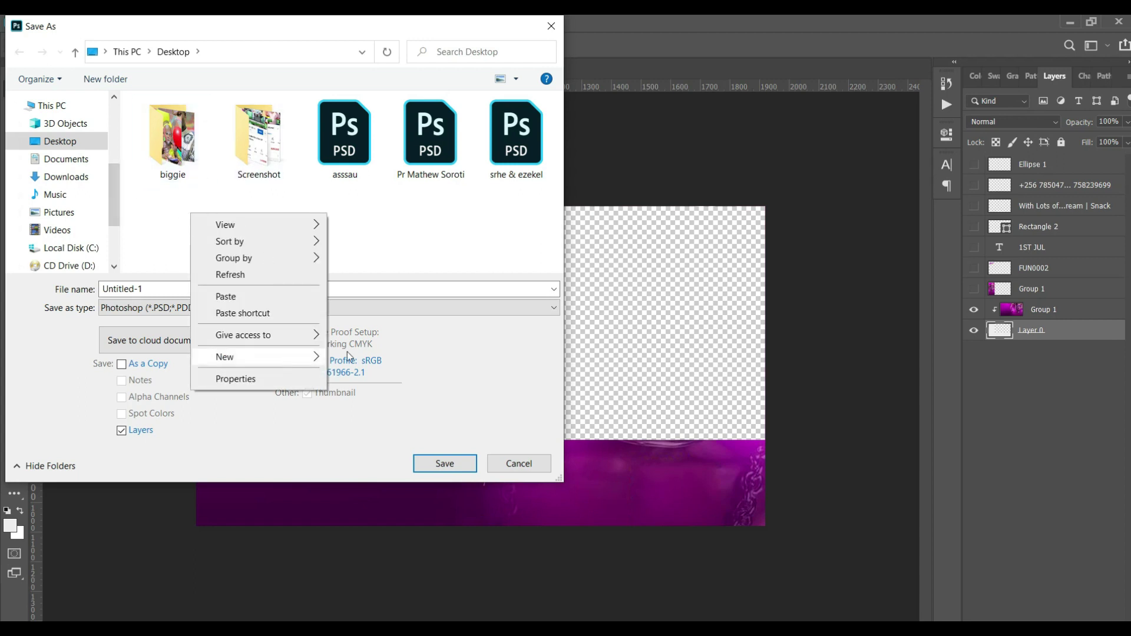
{"action": "mouse_move", "coordinate": [347, 352]}
{"action": "left_click", "coordinate": [353, 285]}
{"action": "type", "text": "s"}
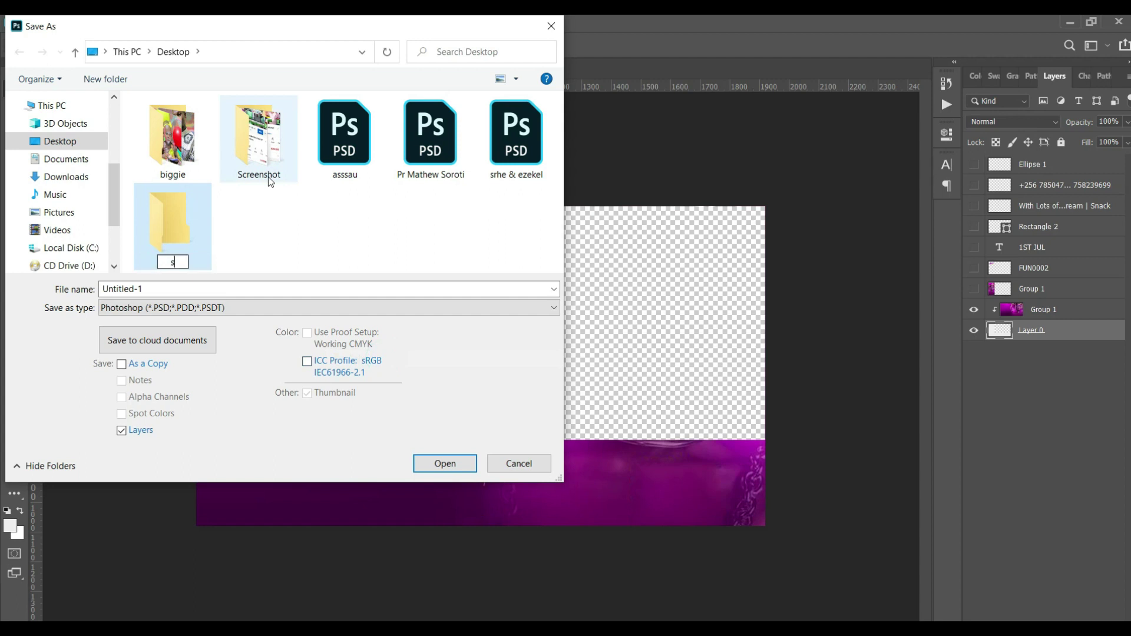
{"action": "type", "text": "q"}
{"action": "key", "text": "Return"}
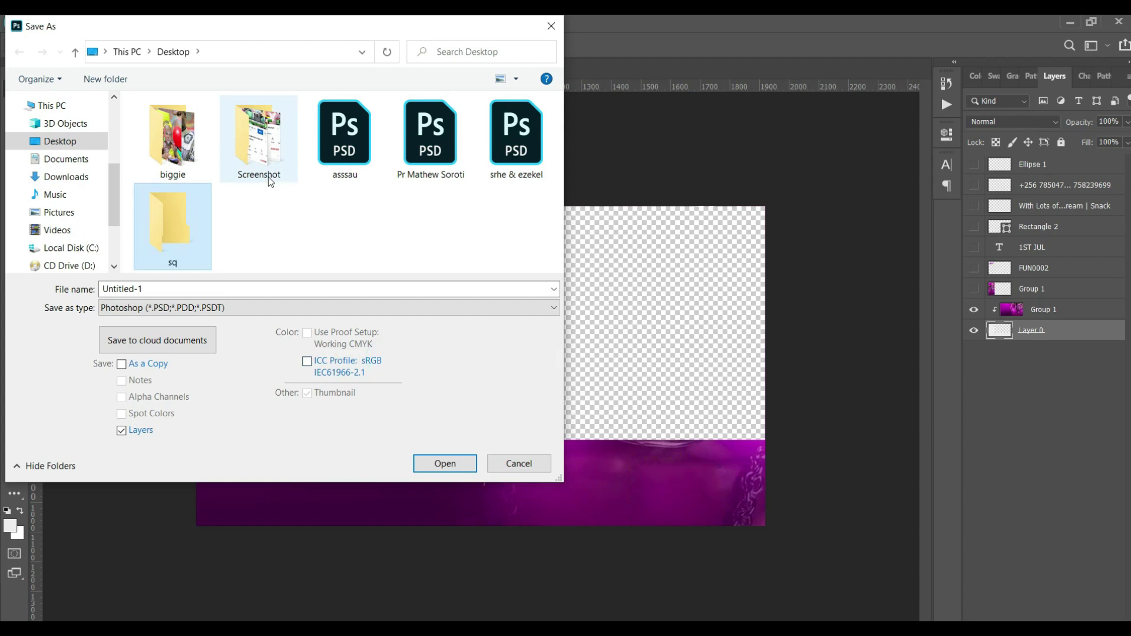
- Save the document as a Photoshop file named "sq" inside the sq folder
{"action": "key", "text": "Return"}
{"action": "left_click", "coordinate": [219, 289]}
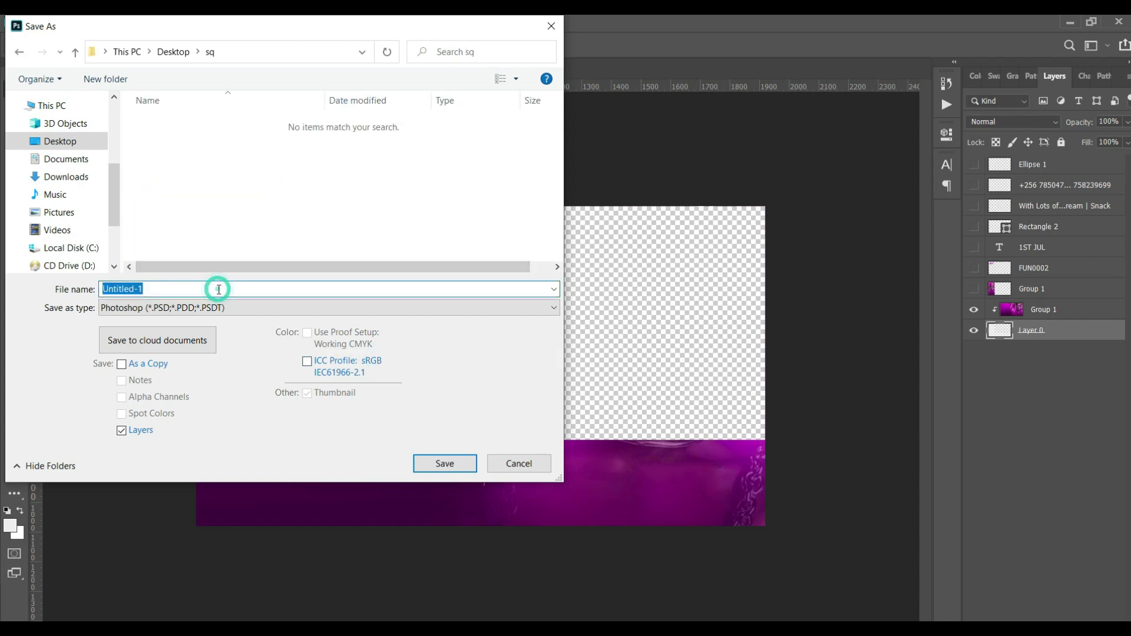
{"action": "type", "text": "sq"}
{"action": "key", "text": "Return"}
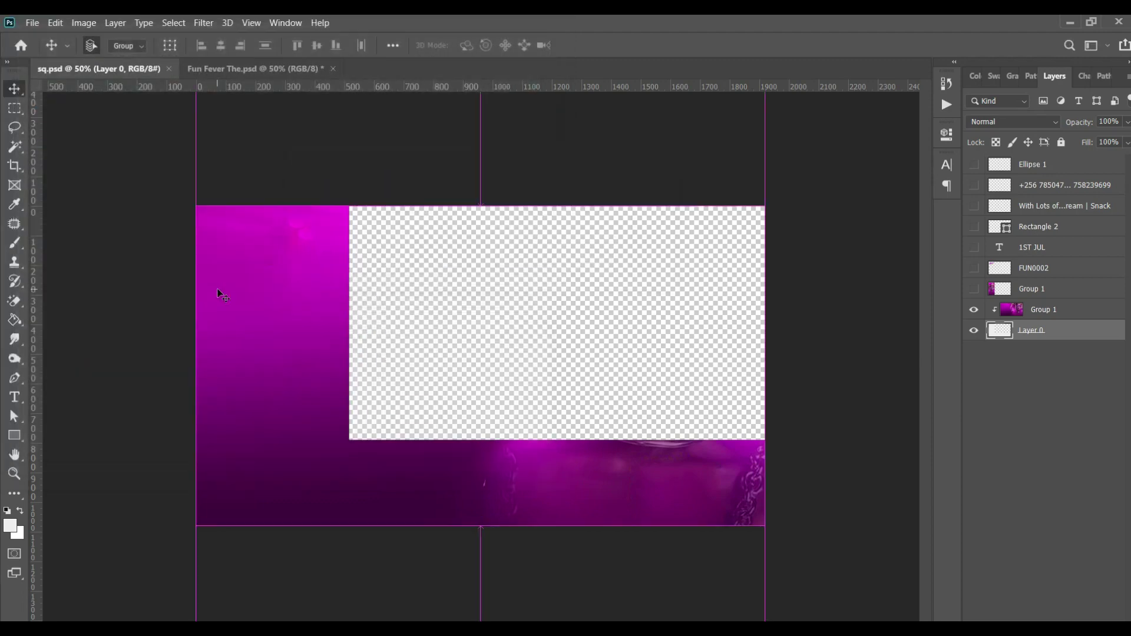
- Save the visible background as a JPEG named "sq" in the sq folder with the default JPEG options
{"action": "key", "text": "ctrl+shift+s"}
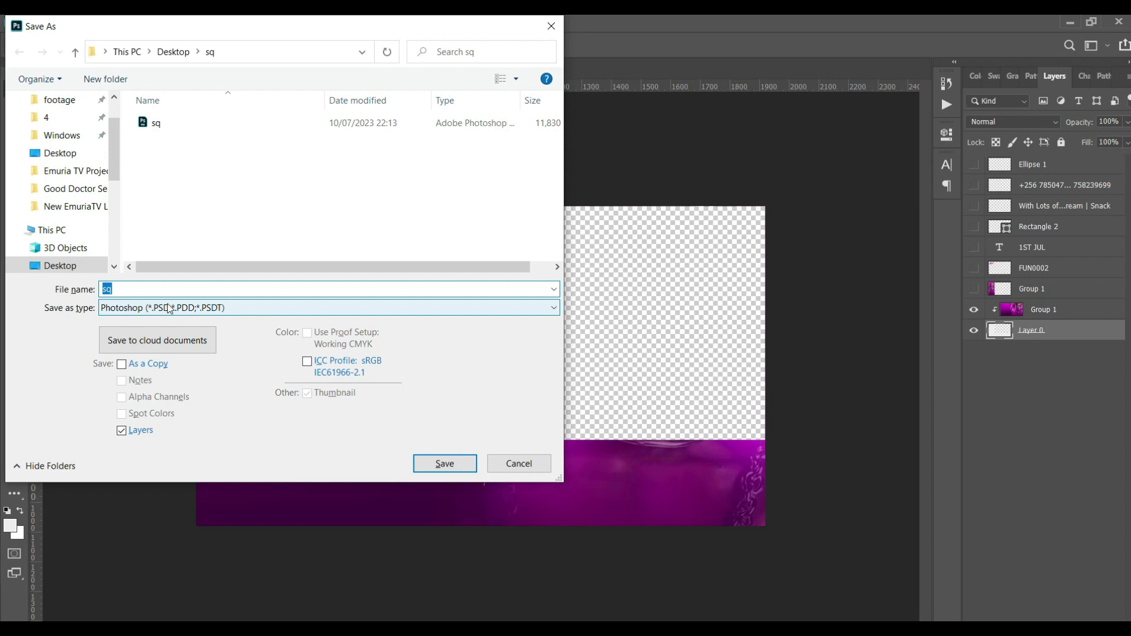
{"action": "left_click", "coordinate": [178, 305]}
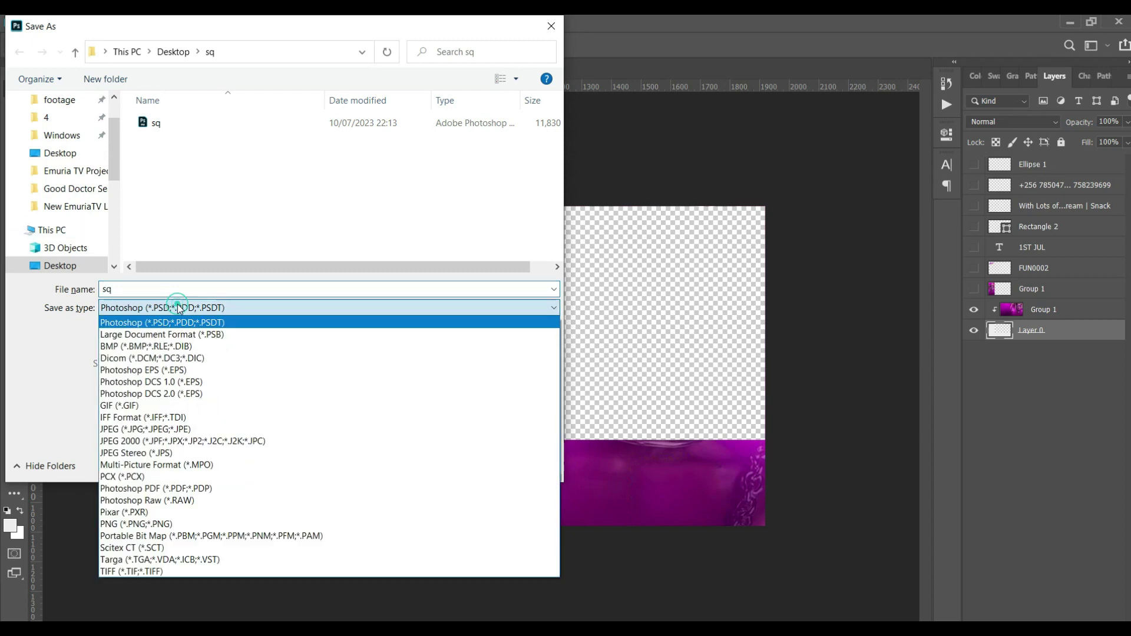
{"action": "left_click", "coordinate": [216, 430]}
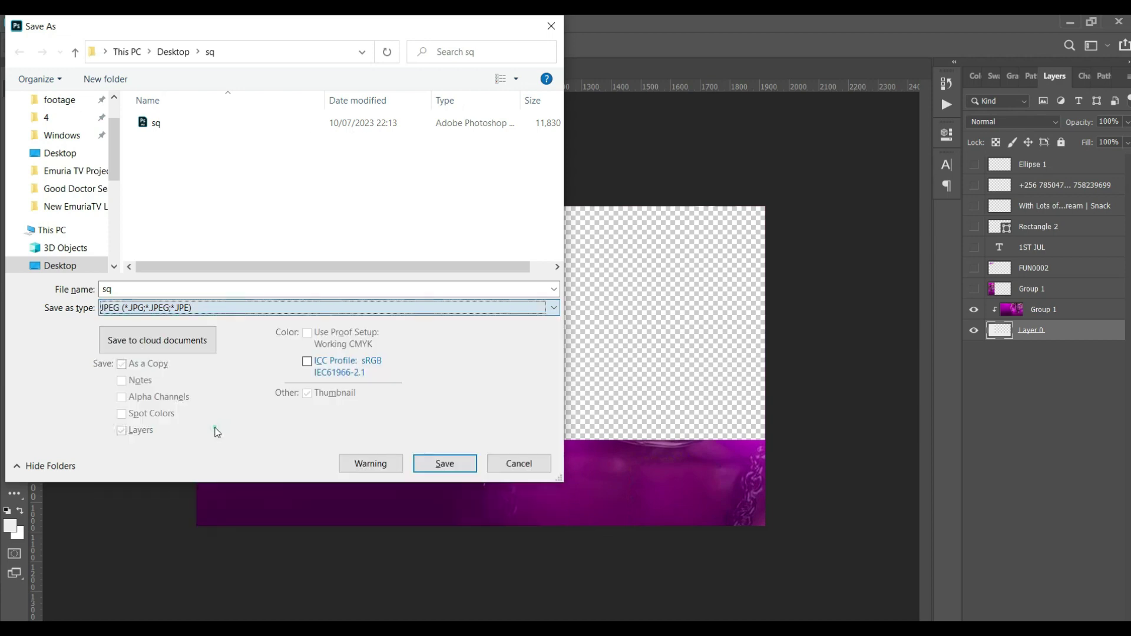
{"action": "left_click", "coordinate": [445, 460]}
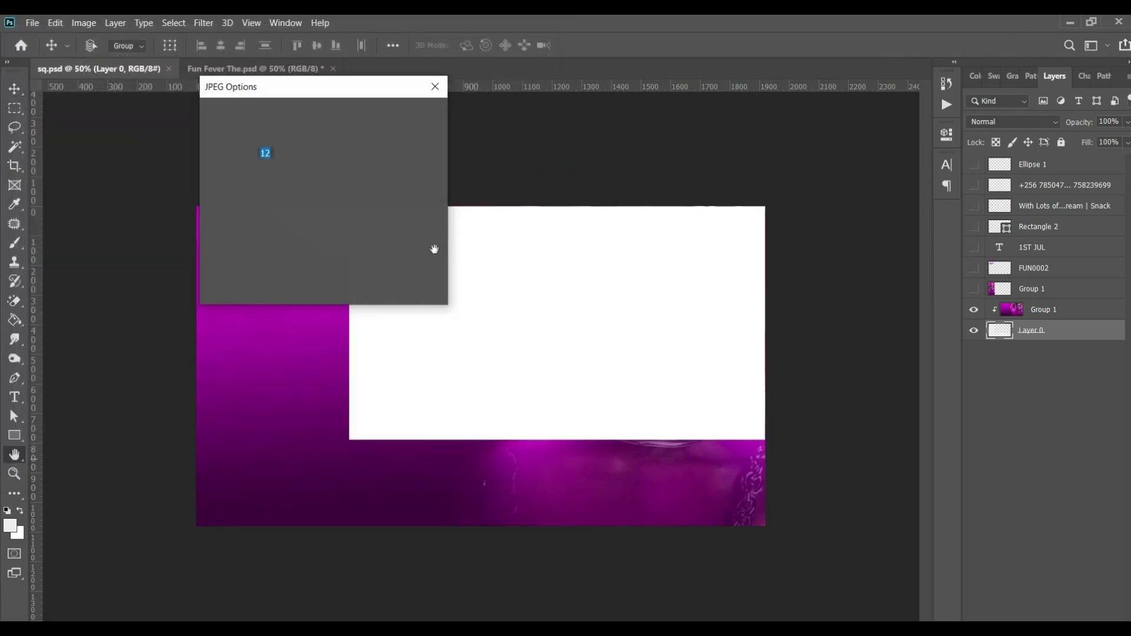
{"action": "left_click", "coordinate": [412, 115]}
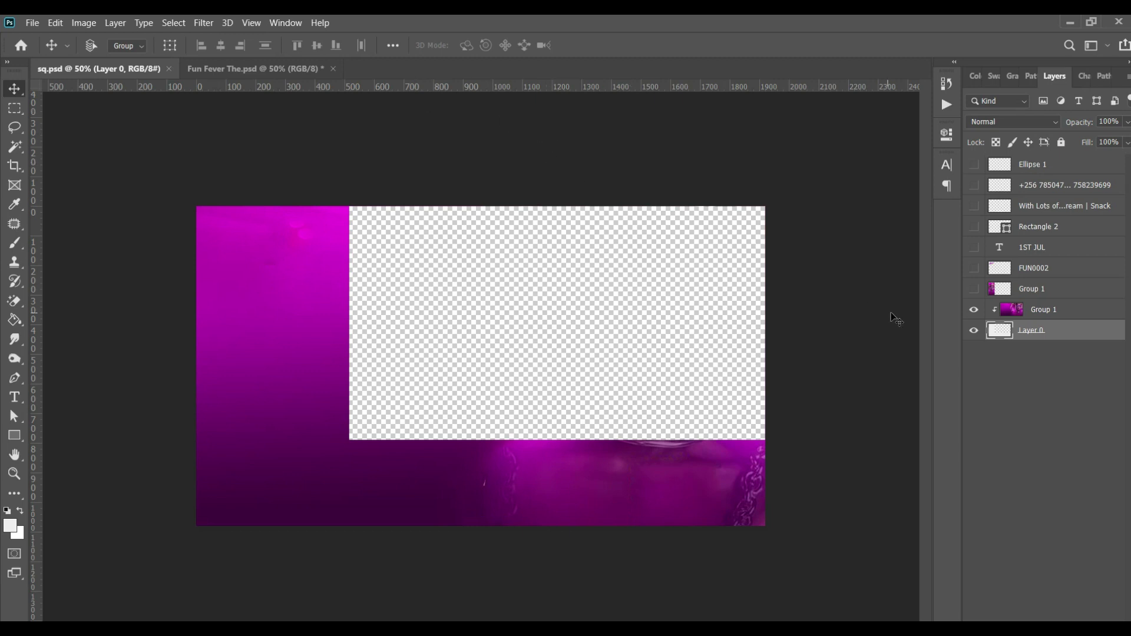
- Show the portrait Group 1 layer and hide the clipped background Group 1 and Layer 0 beneath it
{"action": "left_click", "coordinate": [974, 289]}
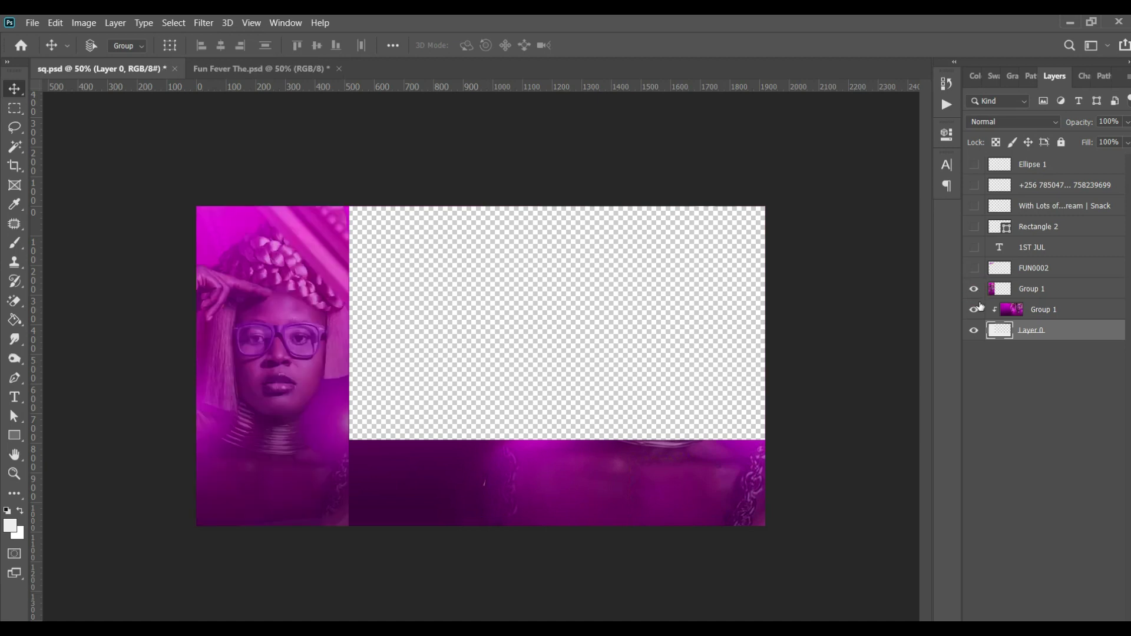
{"action": "left_click", "coordinate": [975, 311]}
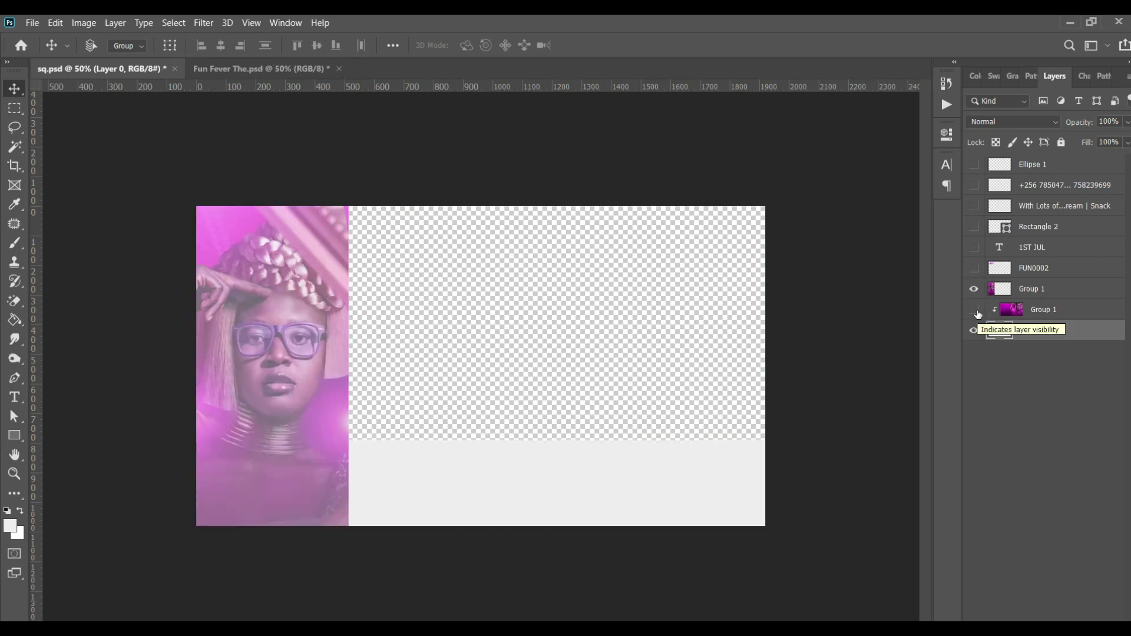
{"action": "left_click", "coordinate": [974, 330]}
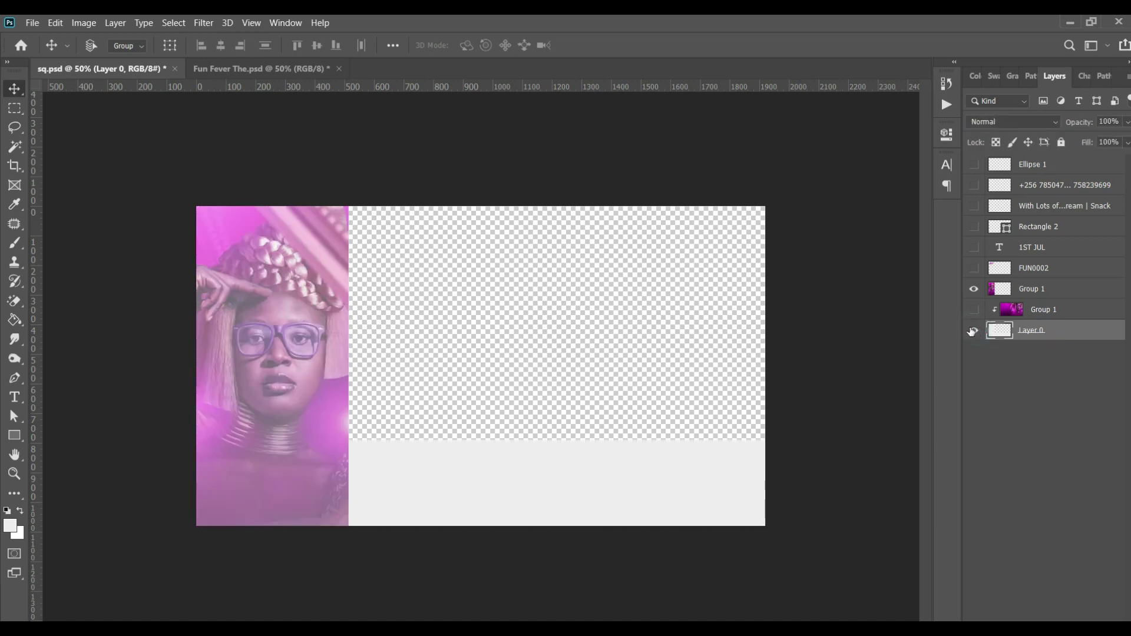
{"action": "left_click", "coordinate": [974, 330]}
- Set the portrait Group 1 layer's opacity to 100% and show the clipped background and Layer 0 again
{"action": "left_click", "coordinate": [1008, 293]}
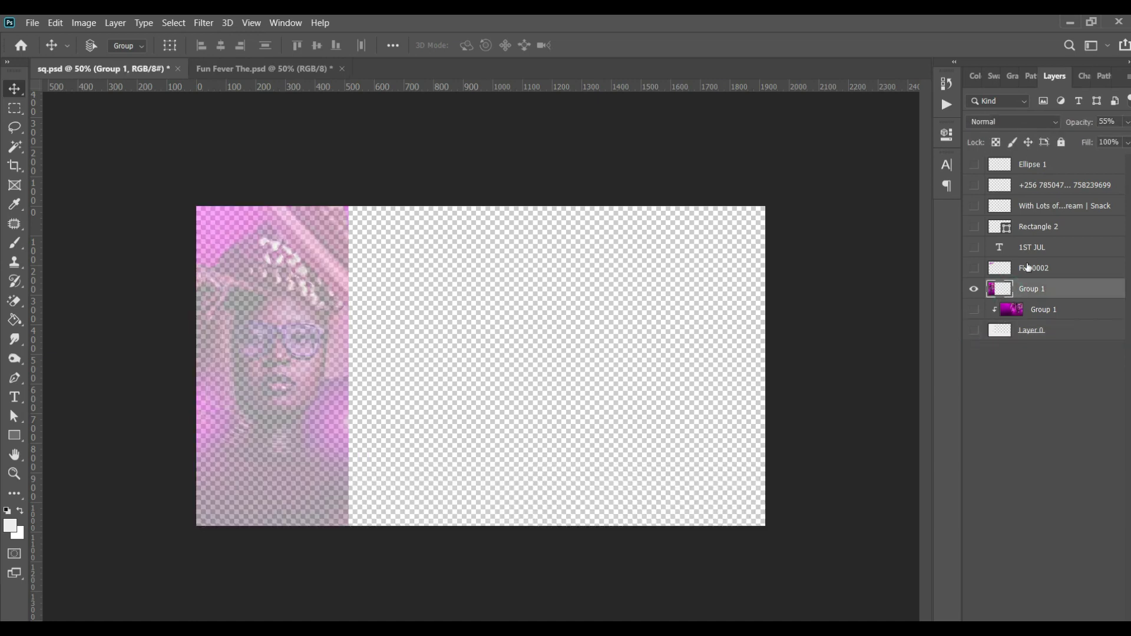
{"action": "left_click", "coordinate": [1127, 122]}
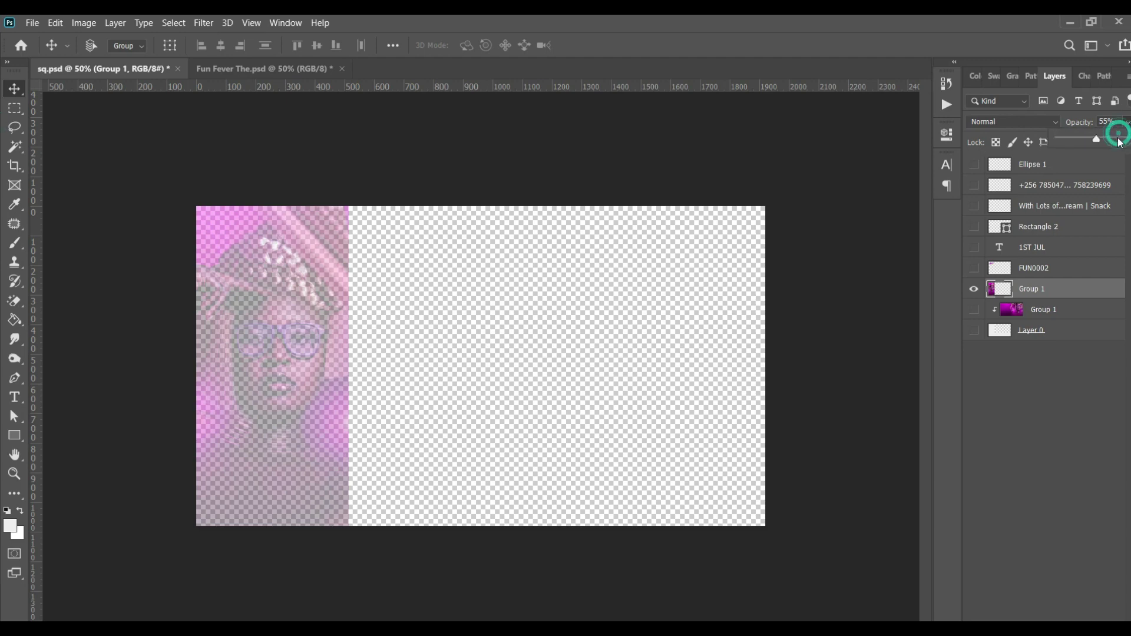
{"action": "left_click_drag", "start_coordinate": [1094, 139], "coordinate": [1126, 140]}
{"action": "left_click_drag", "start_coordinate": [974, 309], "coordinate": [975, 320]}
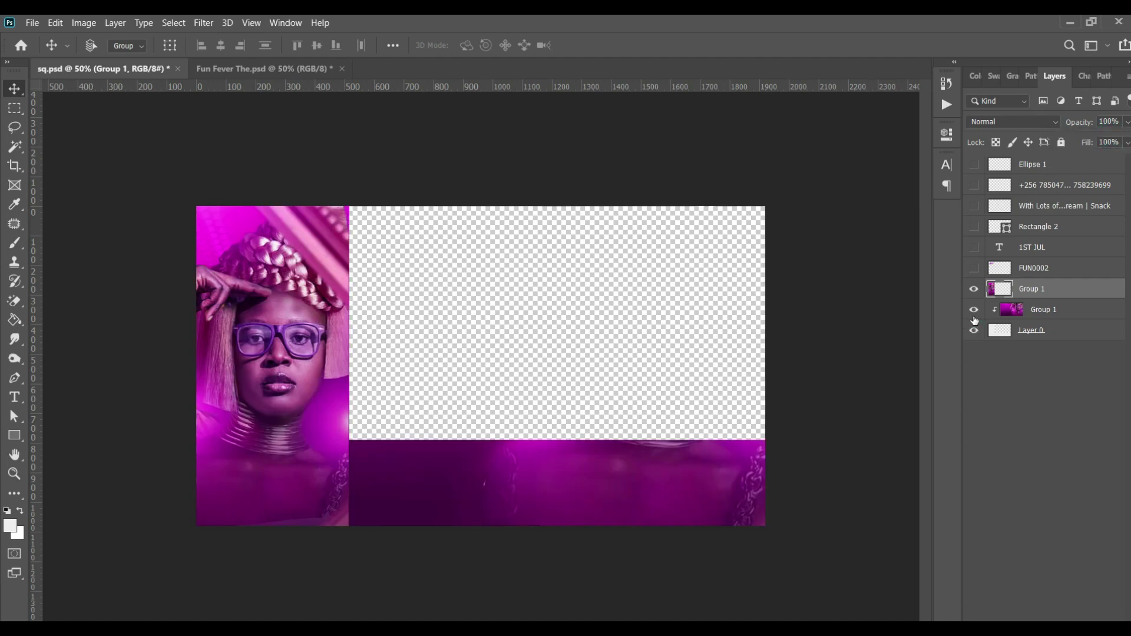
{"action": "left_click", "coordinate": [975, 319]}
{"action": "left_click", "coordinate": [974, 320]}
- Add a layer mask to the portrait layer and brush black over its lower-right edge to blend it into the background
{"action": "left_click", "coordinate": [1033, 629]}
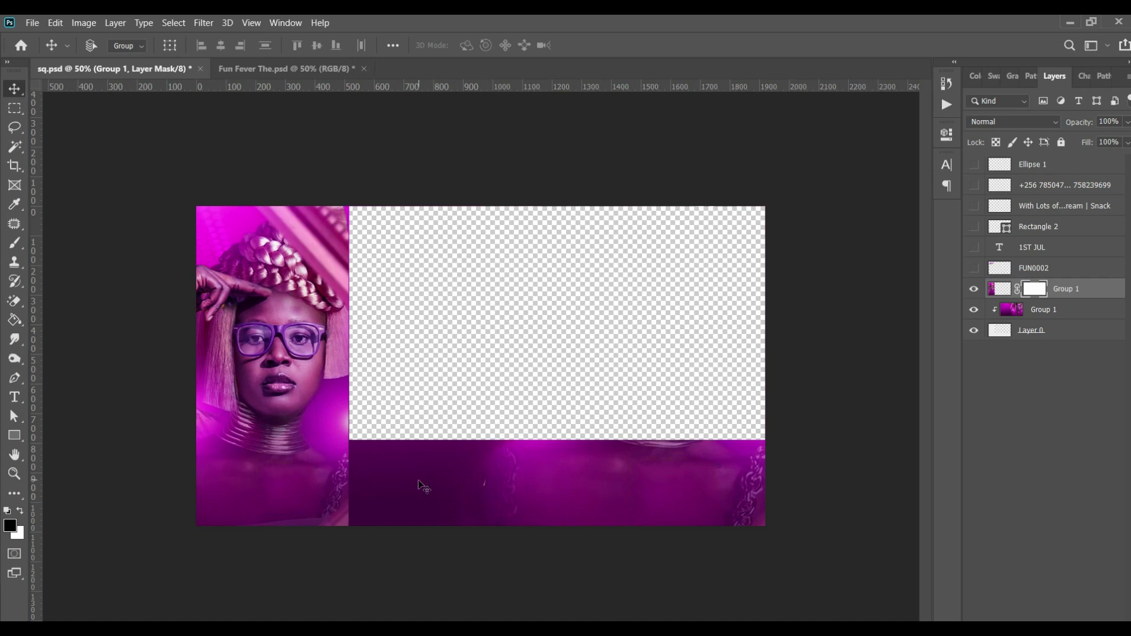
{"action": "key", "text": "b"}
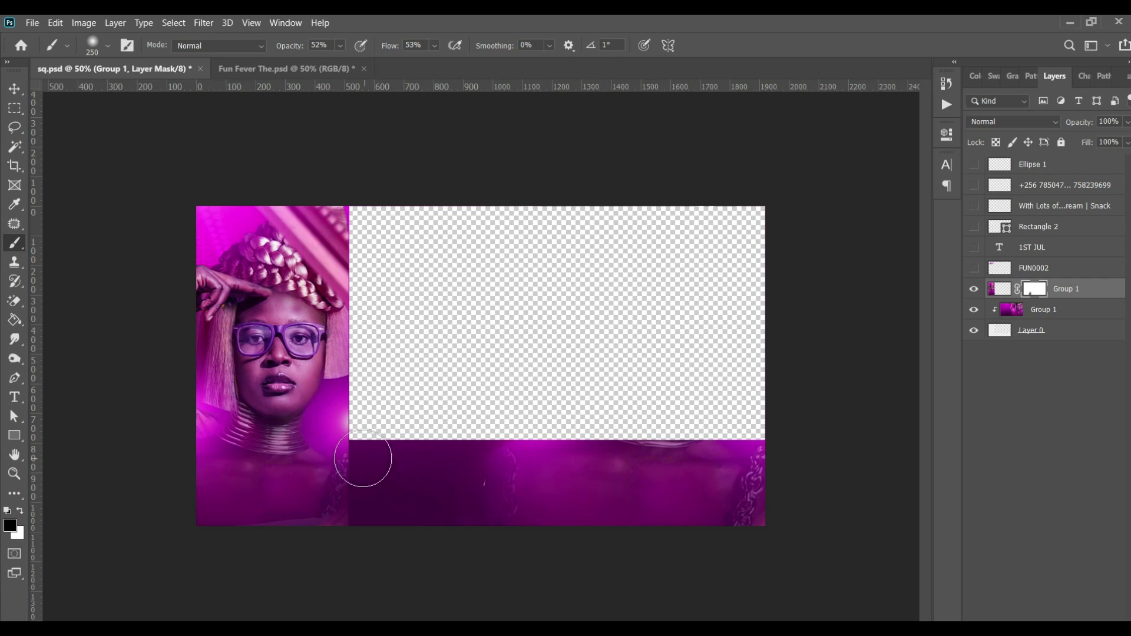
{"action": "left_click_drag", "start_coordinate": [363, 457], "coordinate": [352, 470]}
{"action": "left_click_drag", "start_coordinate": [357, 442], "coordinate": [350, 526]}
{"action": "mouse_move", "coordinate": [356, 449]}
{"action": "left_mouse_down"}
{"action": "mouse_move", "coordinate": [351, 525]}
{"action": "mouse_move", "coordinate": [363, 444]}
{"action": "mouse_move", "coordinate": [355, 575]}
{"action": "mouse_move", "coordinate": [359, 466]}
{"action": "mouse_move", "coordinate": [331, 520]}
{"action": "mouse_move", "coordinate": [363, 460]}
{"action": "mouse_move", "coordinate": [335, 529]}
{"action": "left_mouse_up"}
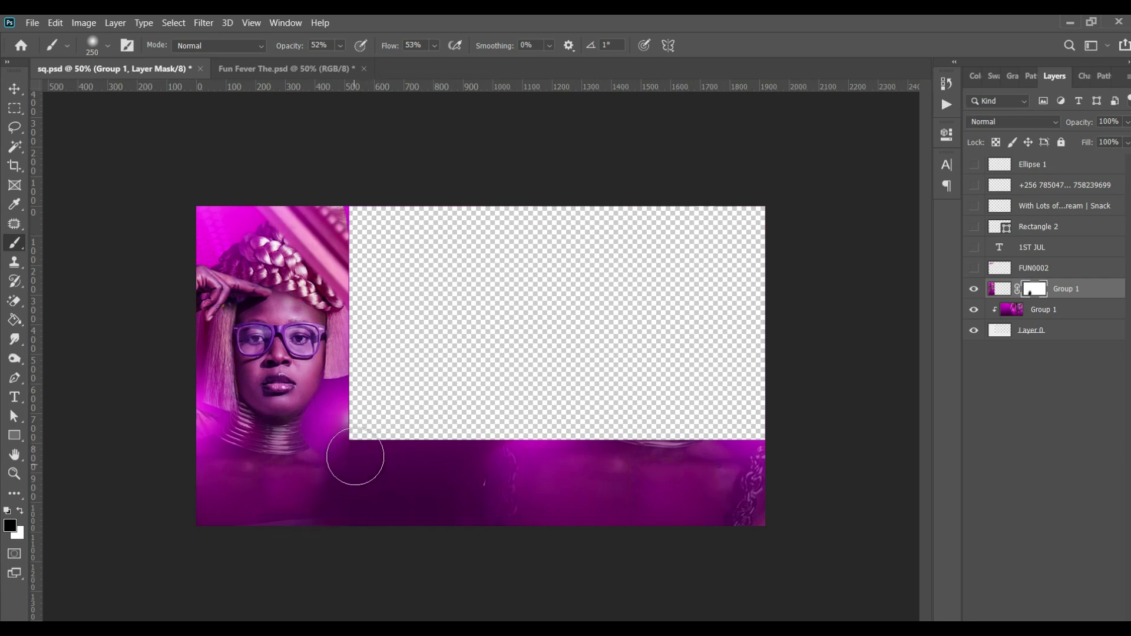
{"action": "left_click_drag", "start_coordinate": [356, 457], "coordinate": [345, 470]}
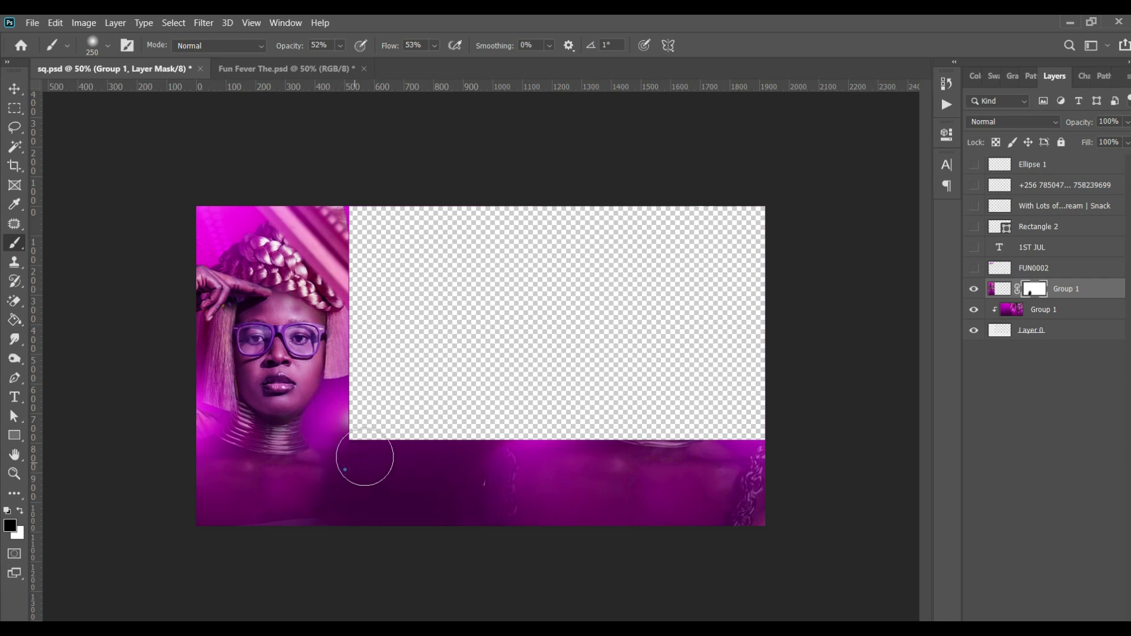
- Check the masked portrait against the background, and hide the clipped Group 1 and Layer 0 to isolate the portrait
{"action": "left_click", "coordinate": [974, 289]}
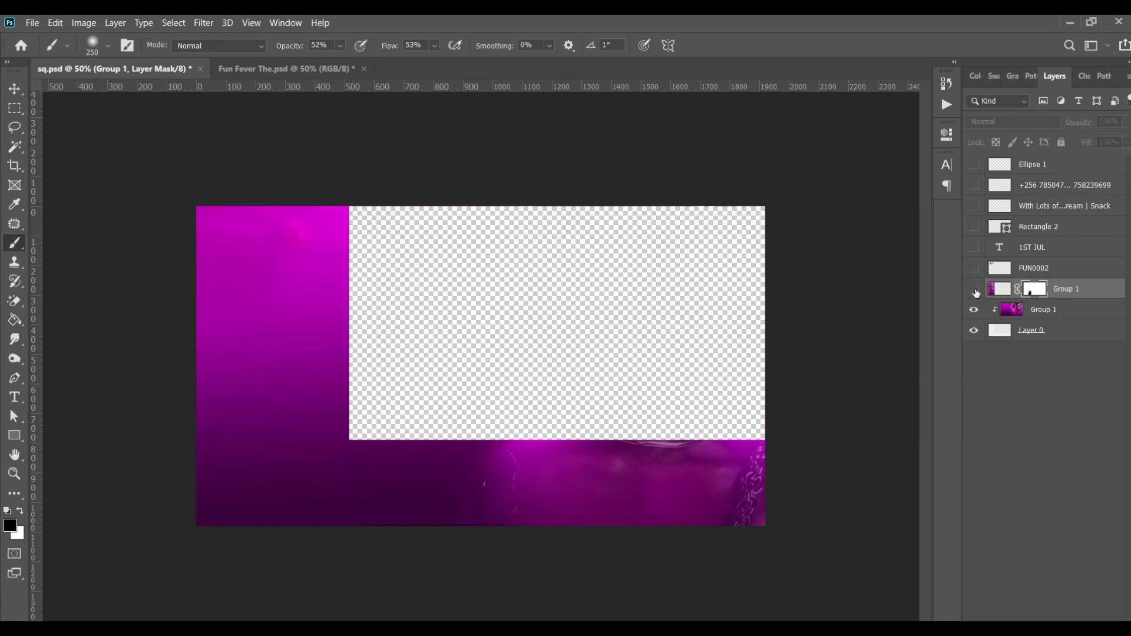
{"action": "left_click", "coordinate": [974, 290]}
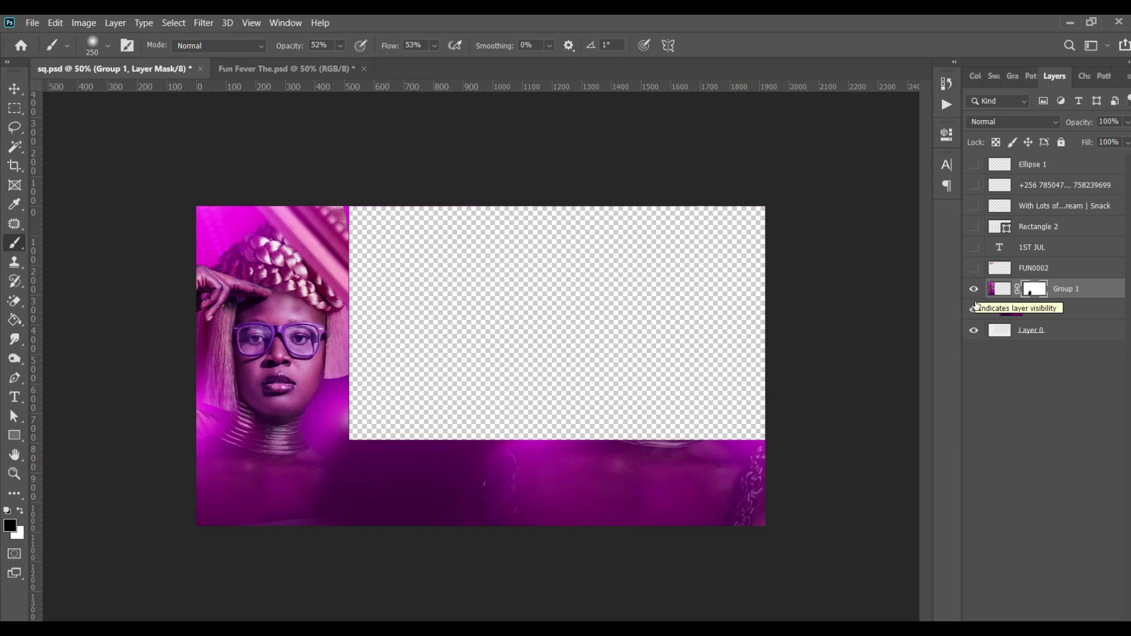
{"action": "left_click_drag", "start_coordinate": [976, 308], "coordinate": [975, 331]}
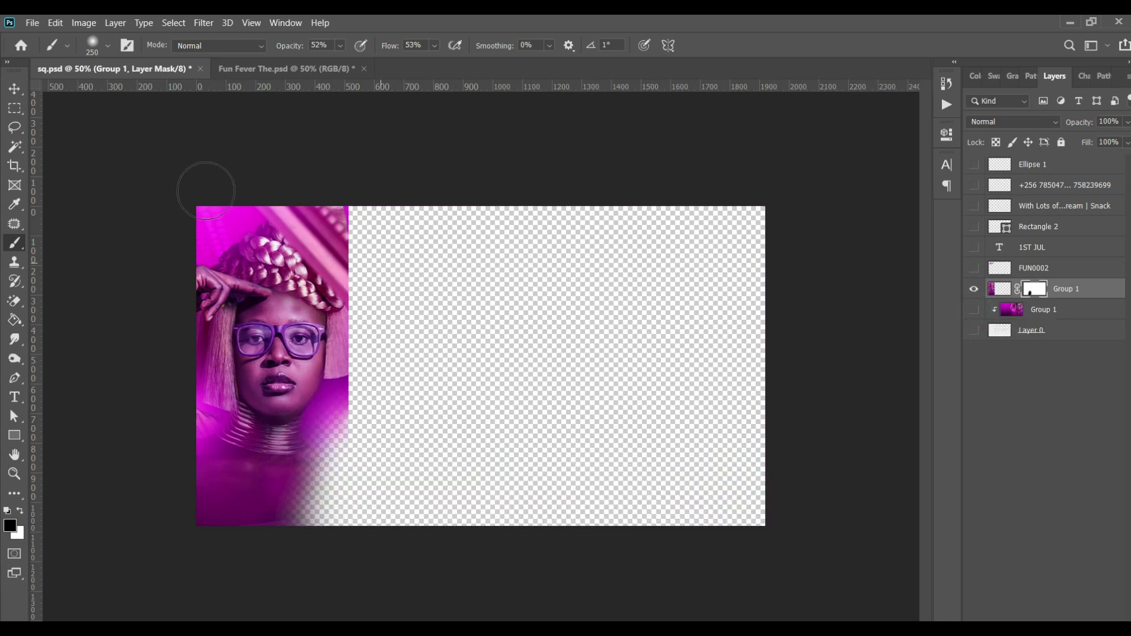
- Save the isolated portrait as a PNG file named 1 in the sq folder, accepting the PNG format options
{"action": "left_click", "coordinate": [15, 89]}
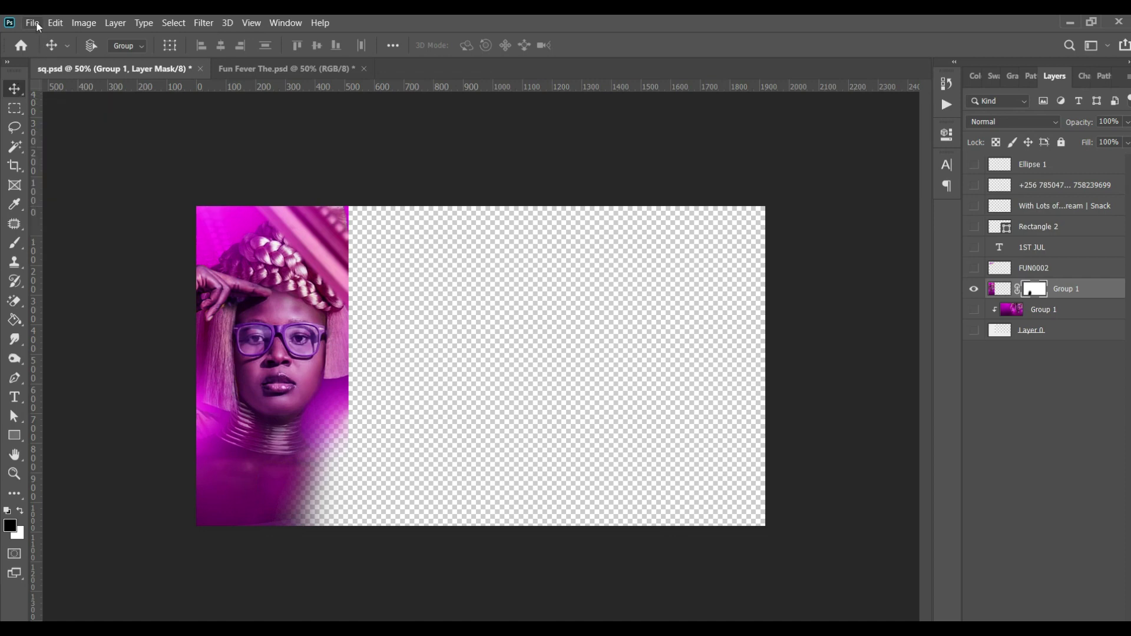
{"action": "left_click", "coordinate": [36, 23]}
{"action": "left_click", "coordinate": [63, 195]}
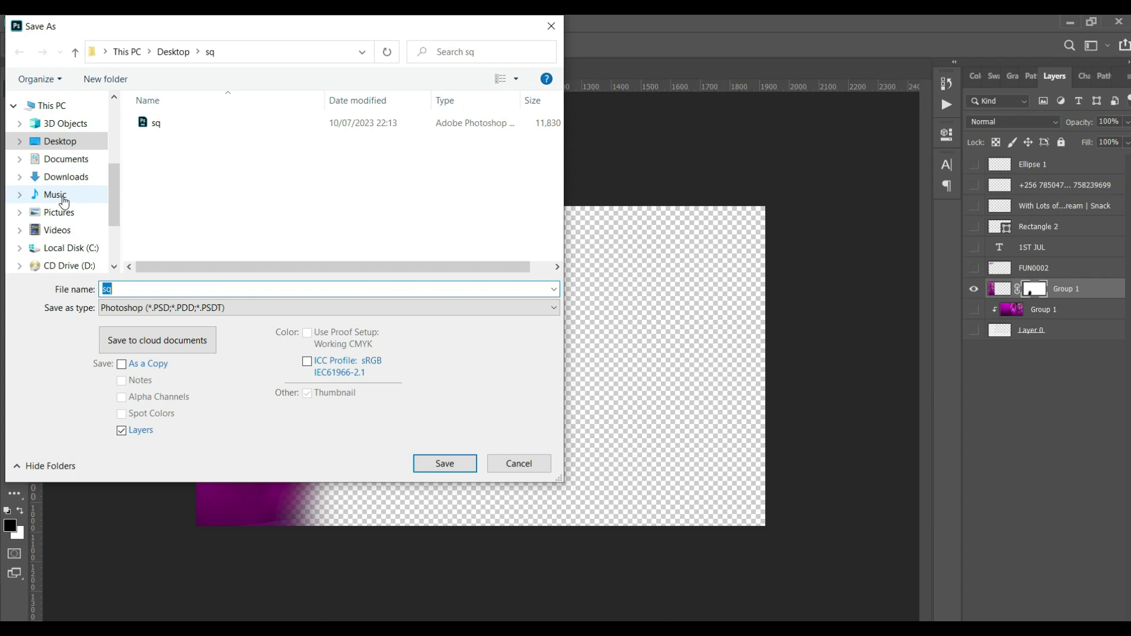
{"action": "left_click", "coordinate": [247, 309]}
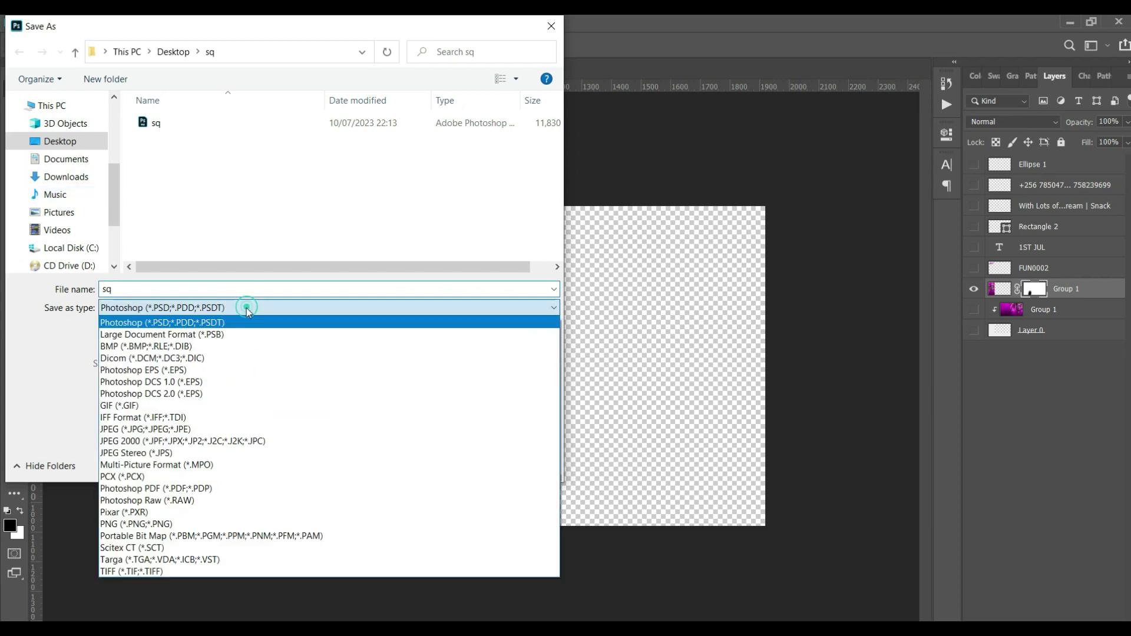
{"action": "left_click", "coordinate": [167, 523]}
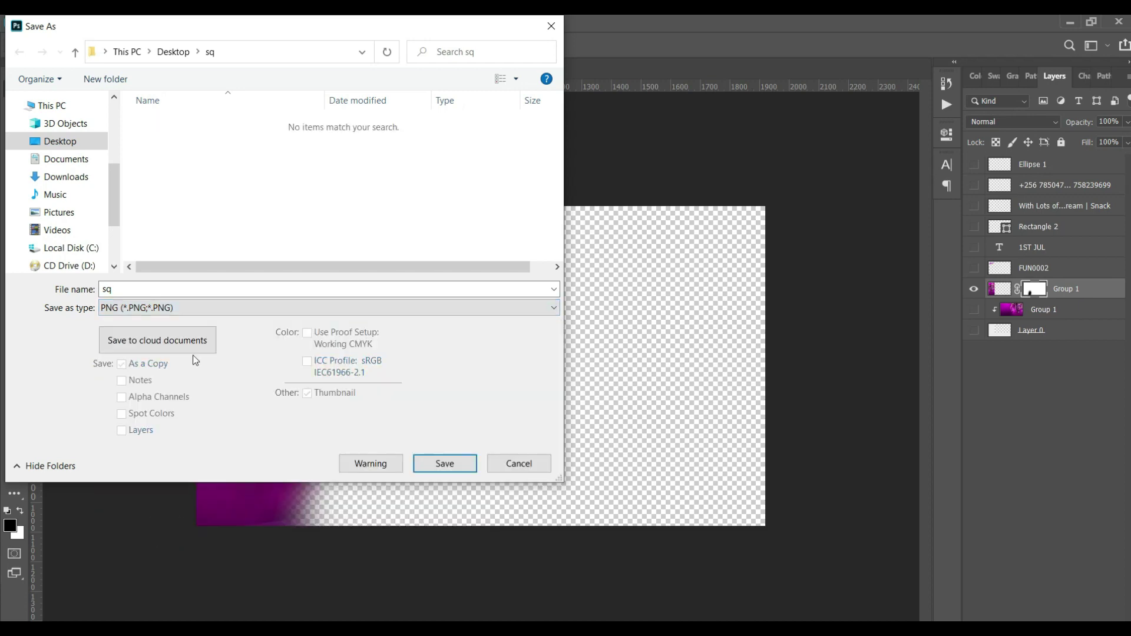
{"action": "left_click", "coordinate": [183, 291]}
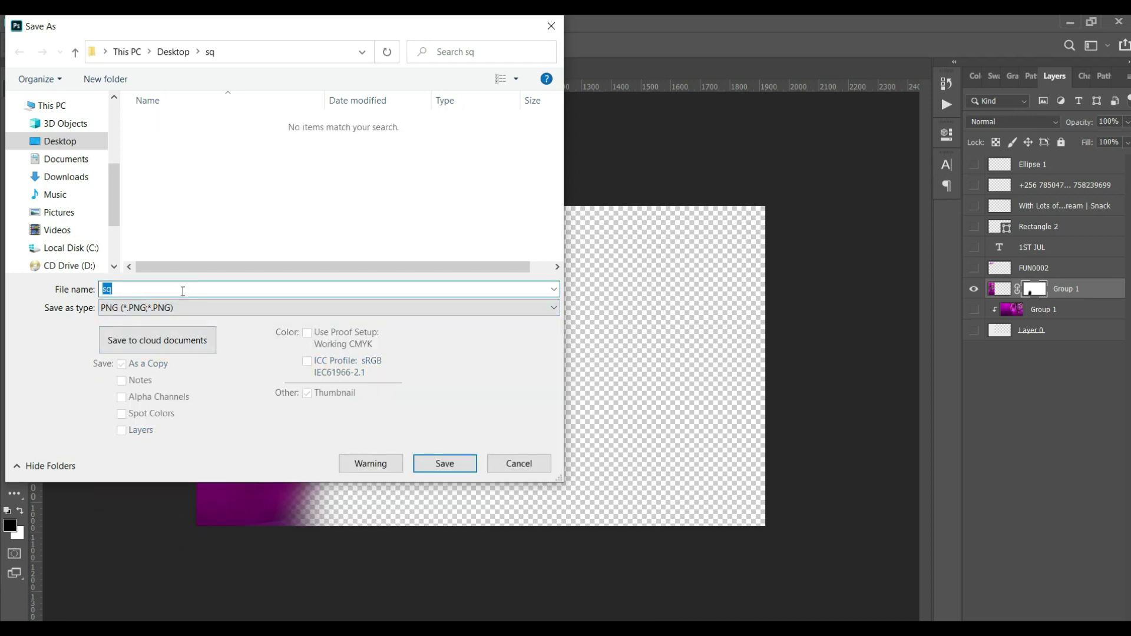
{"action": "left_click", "coordinate": [440, 459]}
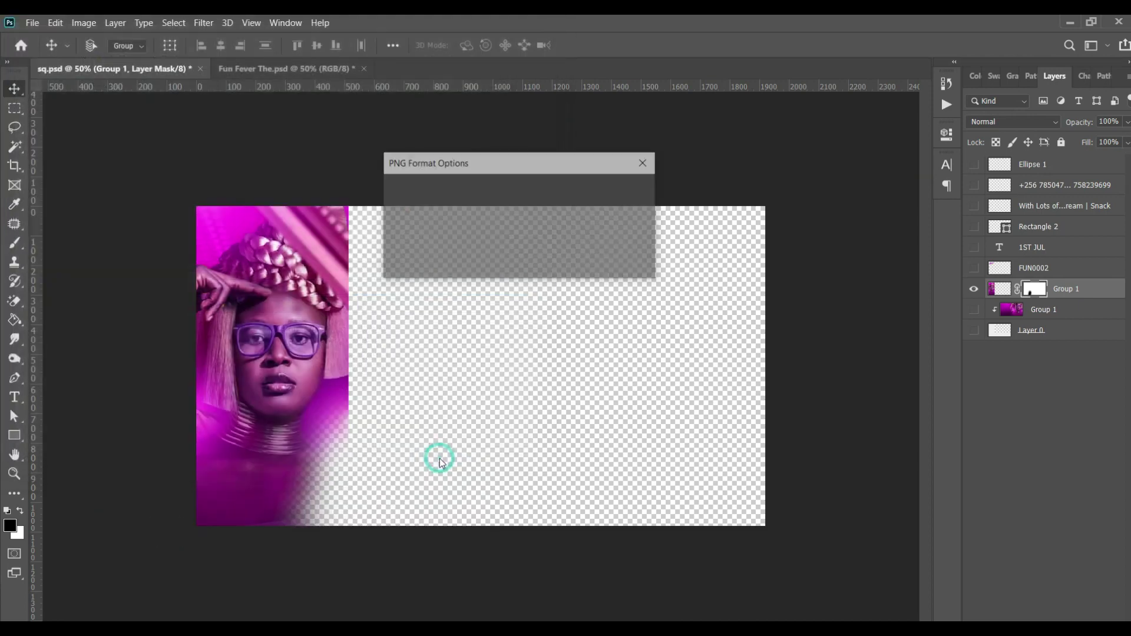
{"action": "left_click", "coordinate": [615, 198]}
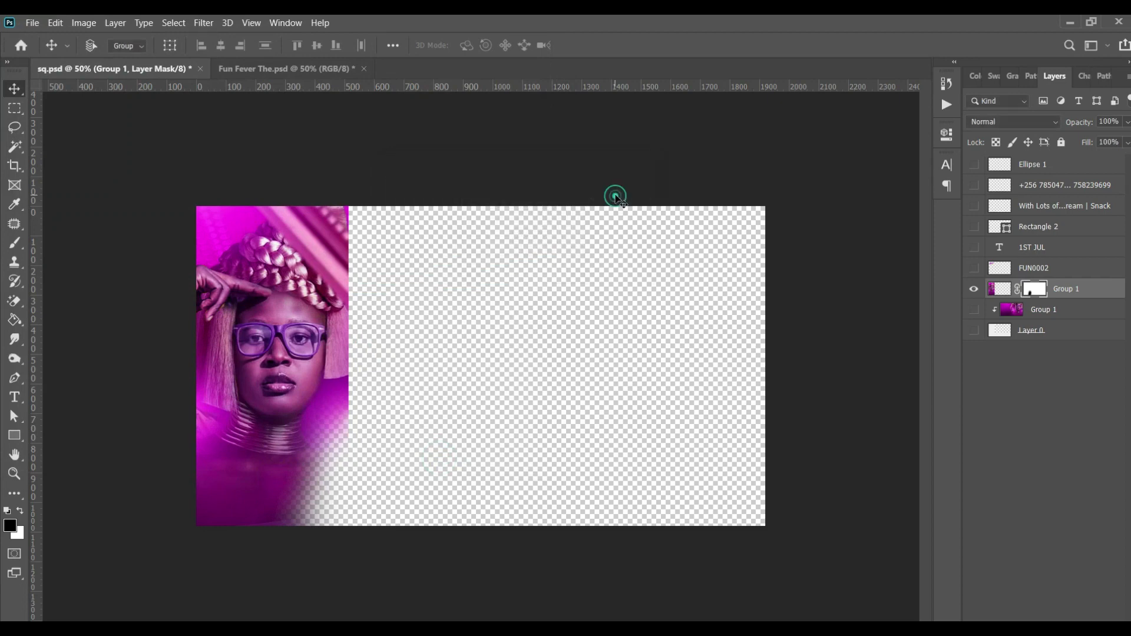
- Hide the portrait layer, show only the FUN0002 title layer, and export it as a transparent PNG to the sq folder
{"action": "left_click", "coordinate": [975, 290]}
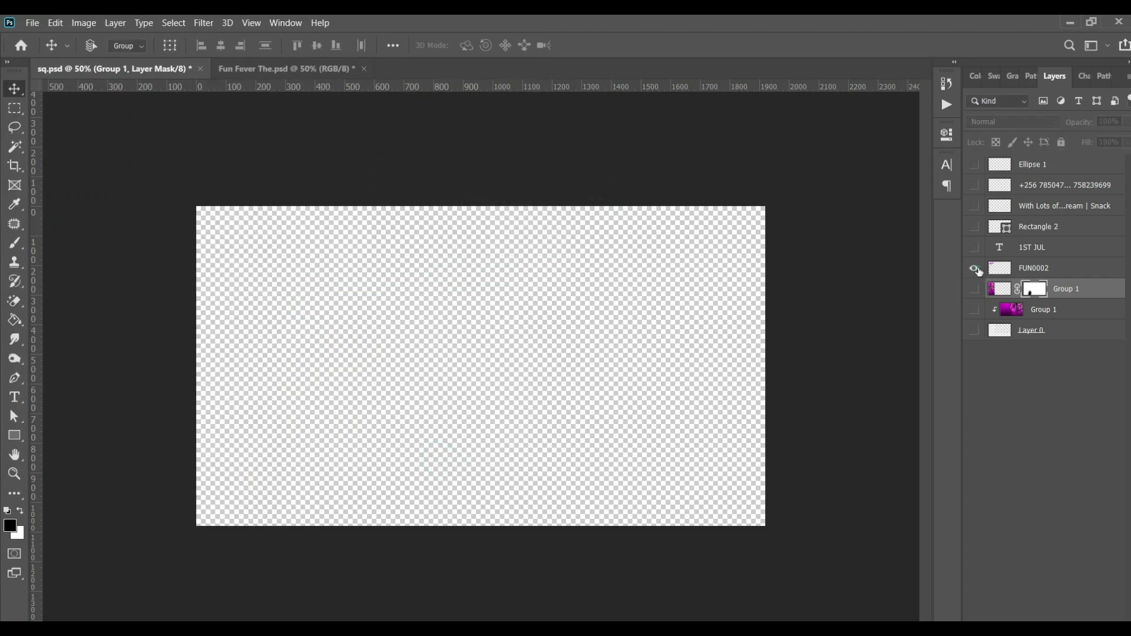
{"action": "left_click", "coordinate": [976, 269]}
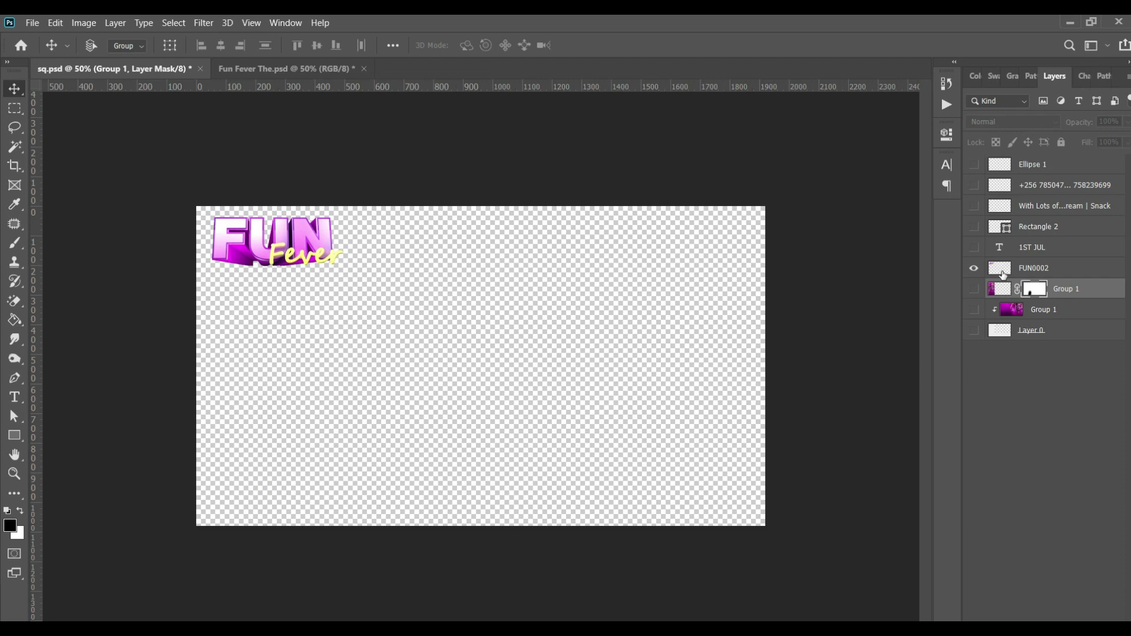
{"action": "left_click", "coordinate": [975, 269]}
{"action": "left_click", "coordinate": [976, 269]}
{"action": "left_click", "coordinate": [1031, 270]}
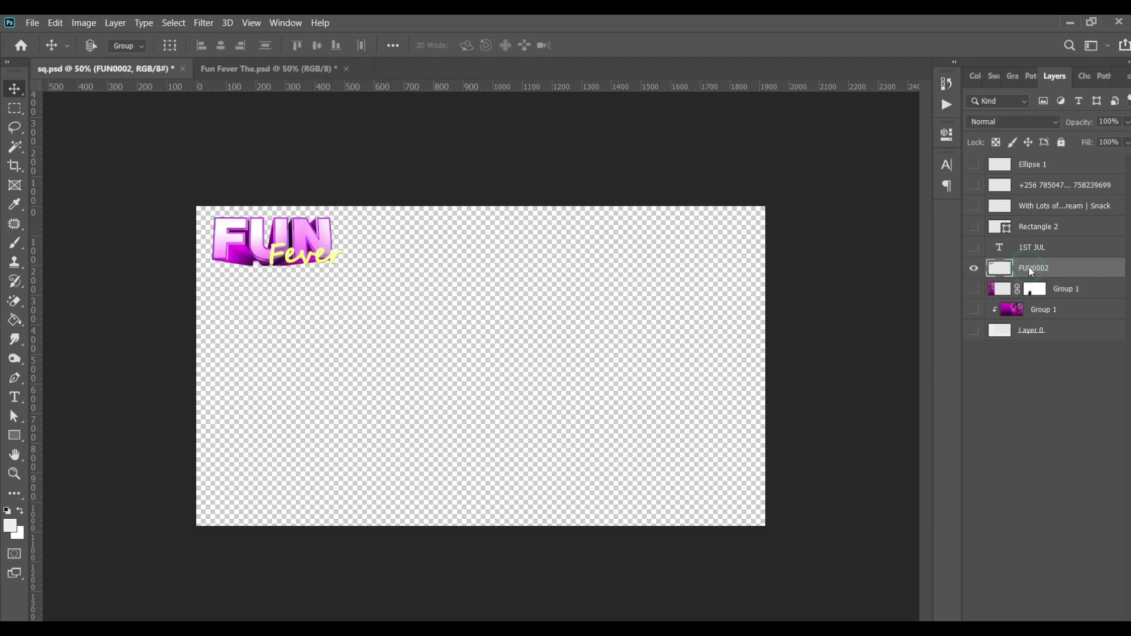
{"action": "right_click", "coordinate": [1031, 272]}
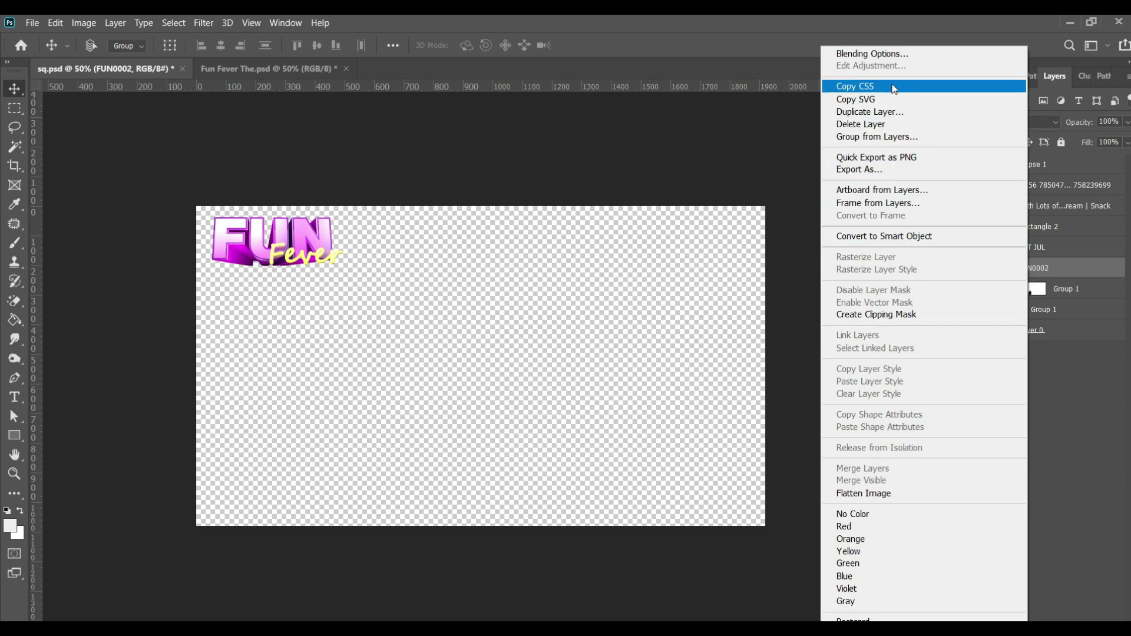
{"action": "left_click", "coordinate": [907, 170]}
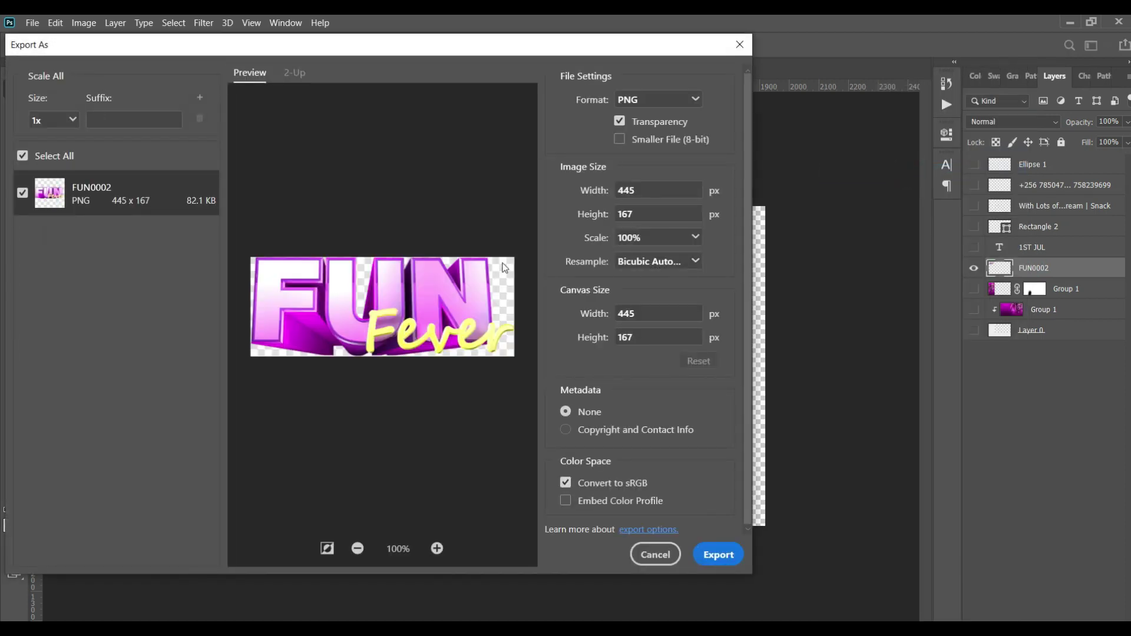
{"action": "left_click", "coordinate": [713, 557]}
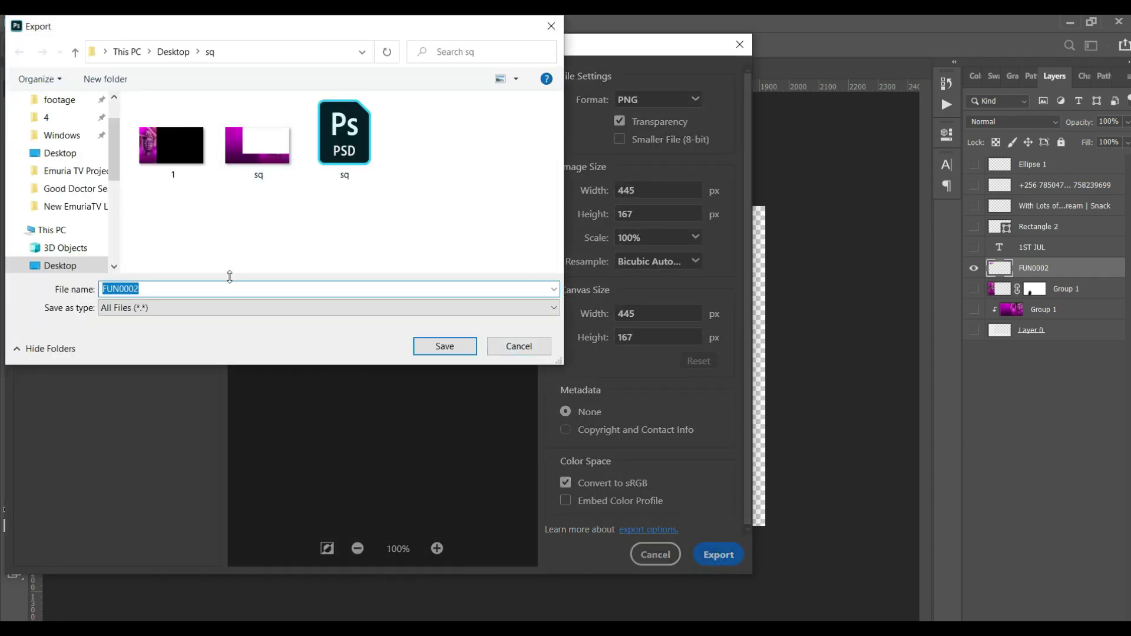
{"action": "left_click", "coordinate": [425, 347]}
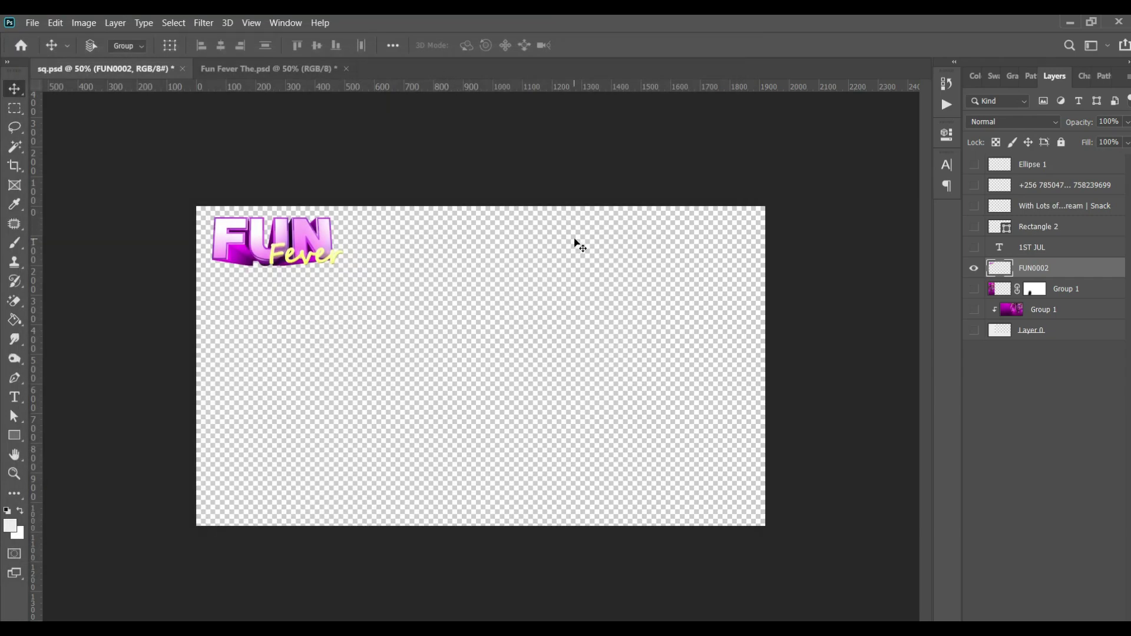
- Show all the hidden flyer layers except Ellipse 1
{"action": "left_click", "coordinate": [977, 247]}
{"action": "left_click_drag", "start_coordinate": [975, 312], "coordinate": [974, 187]}
{"action": "left_click", "coordinate": [974, 186]}
{"action": "left_click", "coordinate": [974, 186]}
- Export the reservations phone number layer as a transparent PNG to the sq folder
{"action": "left_click", "coordinate": [1005, 185]}
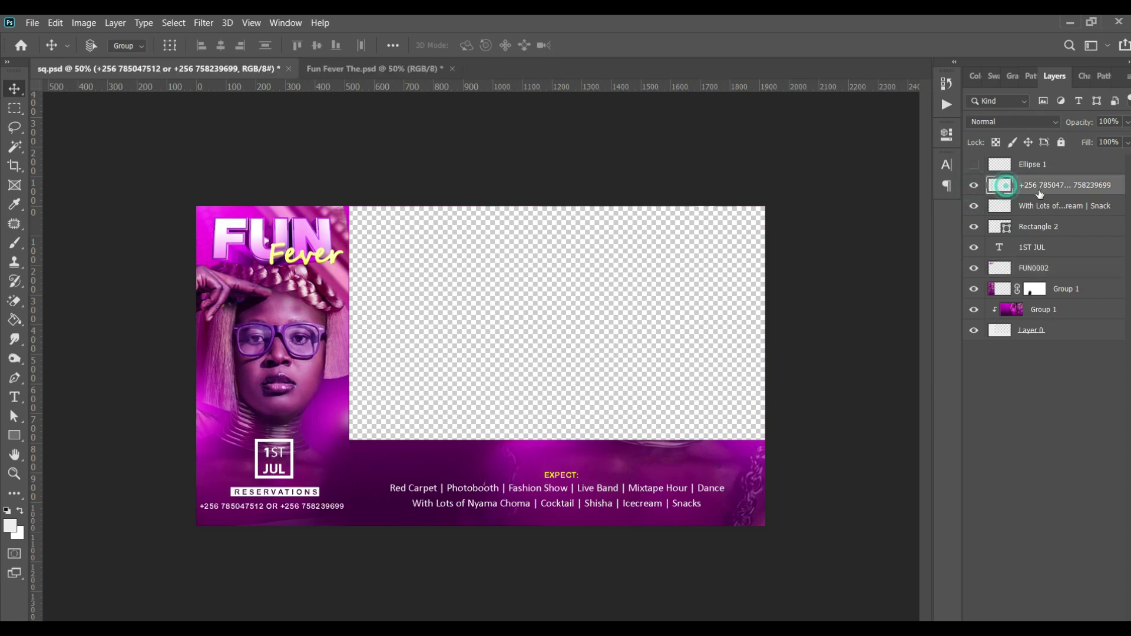
{"action": "right_click", "coordinate": [1040, 193]}
{"action": "left_click", "coordinate": [884, 173]}
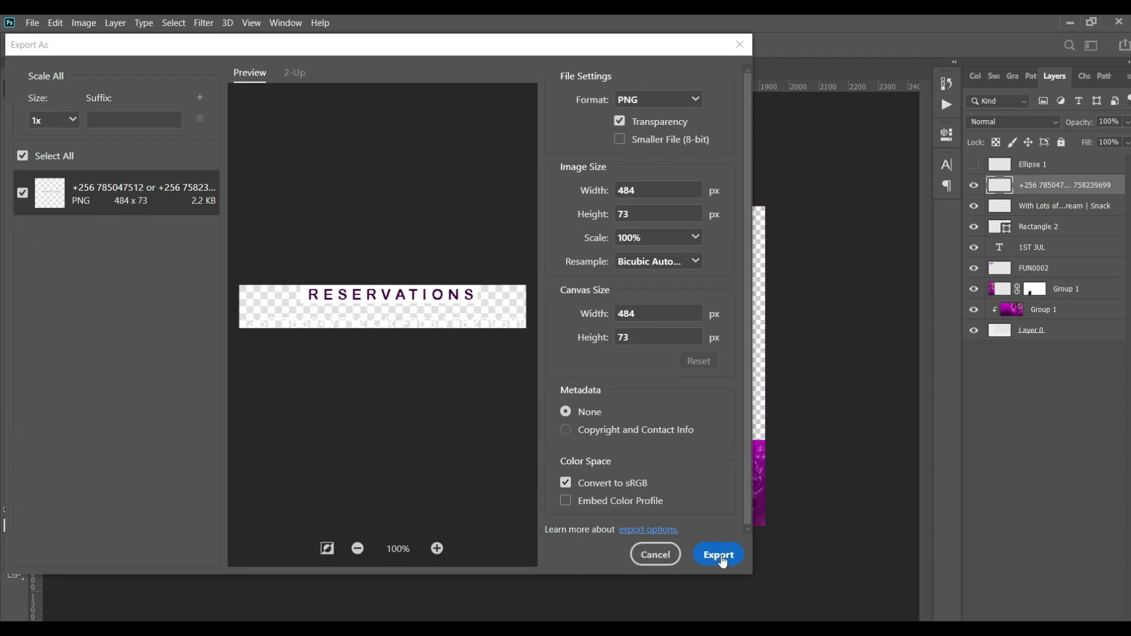
{"action": "left_click", "coordinate": [721, 556]}
{"action": "left_click", "coordinate": [444, 344]}
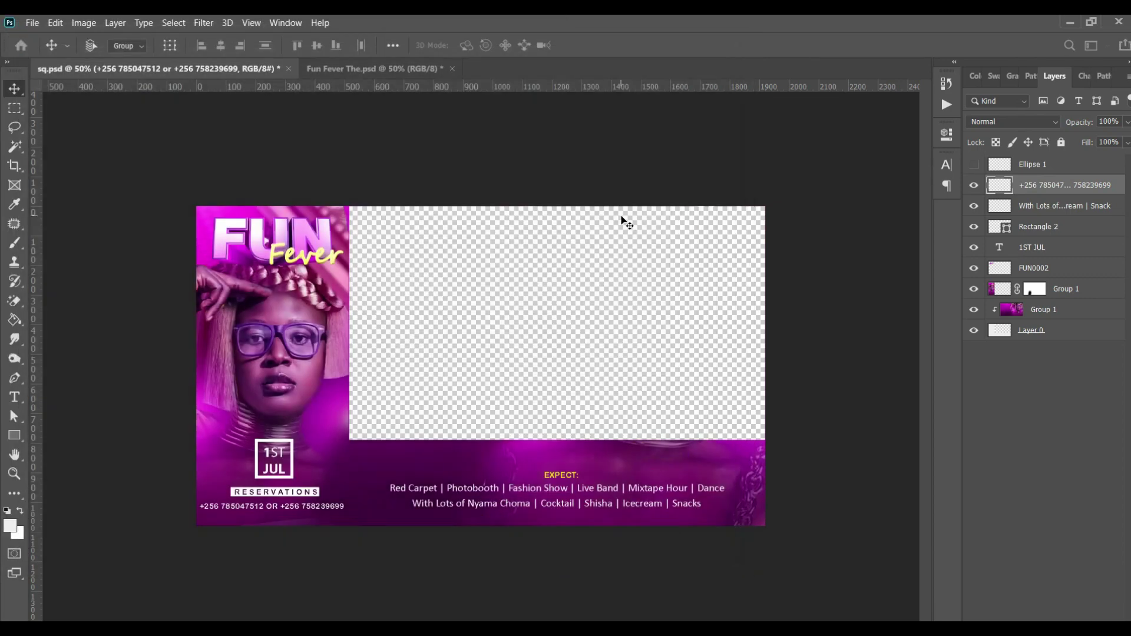
- Check the 18+ badge on the flyer by toggling the Ellipse 1 layer's visibility
{"action": "left_click", "coordinate": [976, 168]}
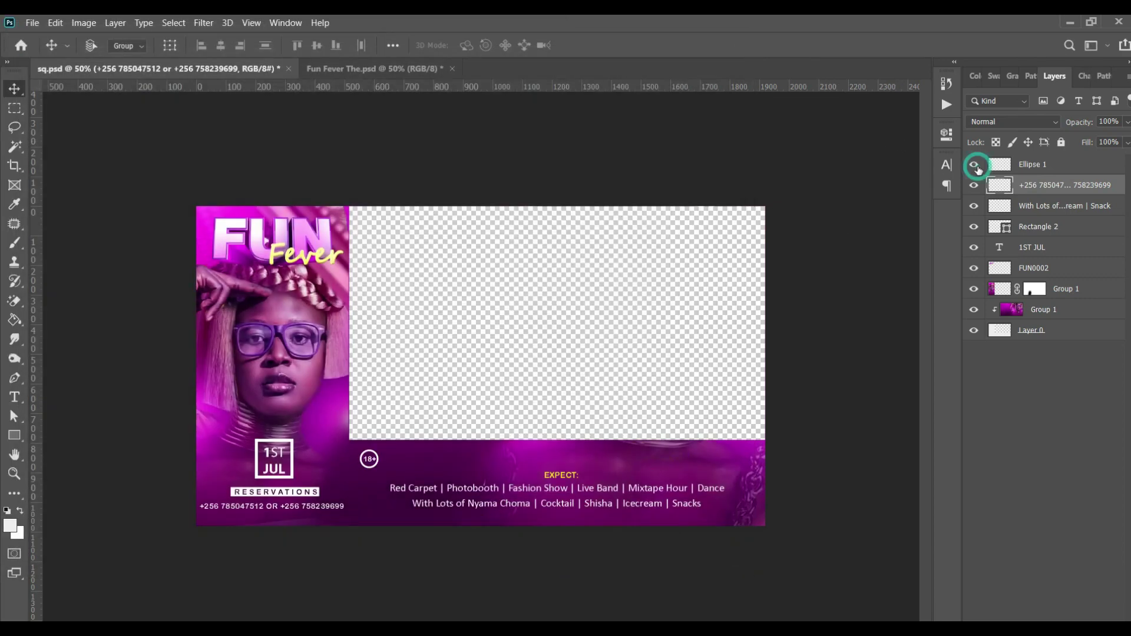
{"action": "left_click", "coordinate": [976, 168]}
{"action": "left_click", "coordinate": [976, 167]}
{"action": "left_click", "coordinate": [977, 168]}
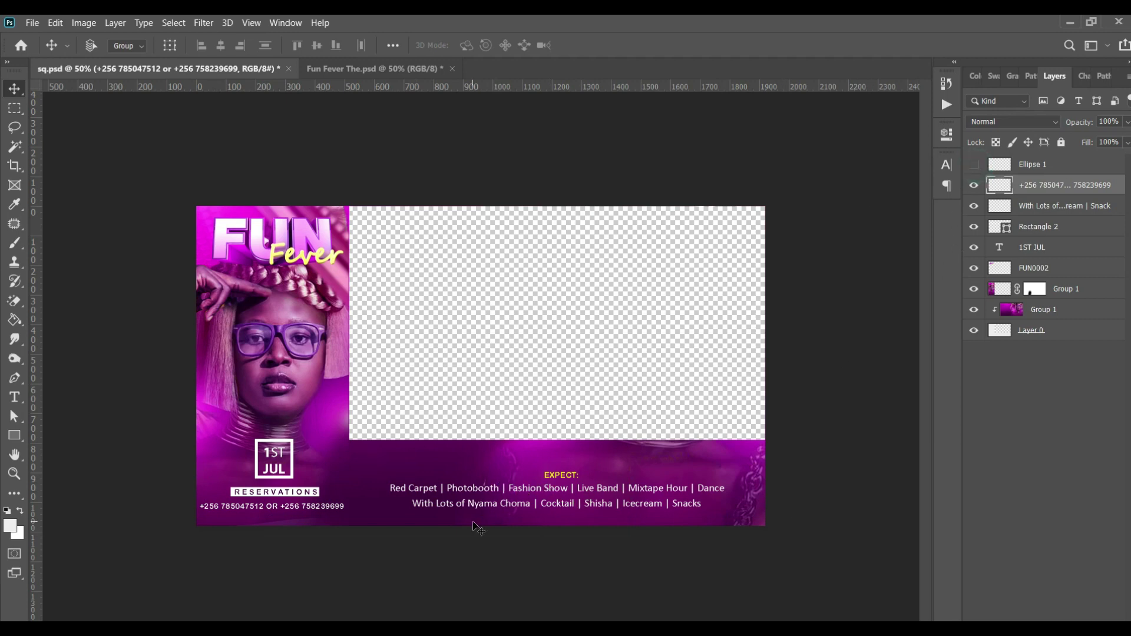
- Switch to Wondershare Filmora and open the Titles library
{"action": "key", "text": "Tab"}
{"action": "key", "text": "Tab"}
{"action": "key", "text": "super"}
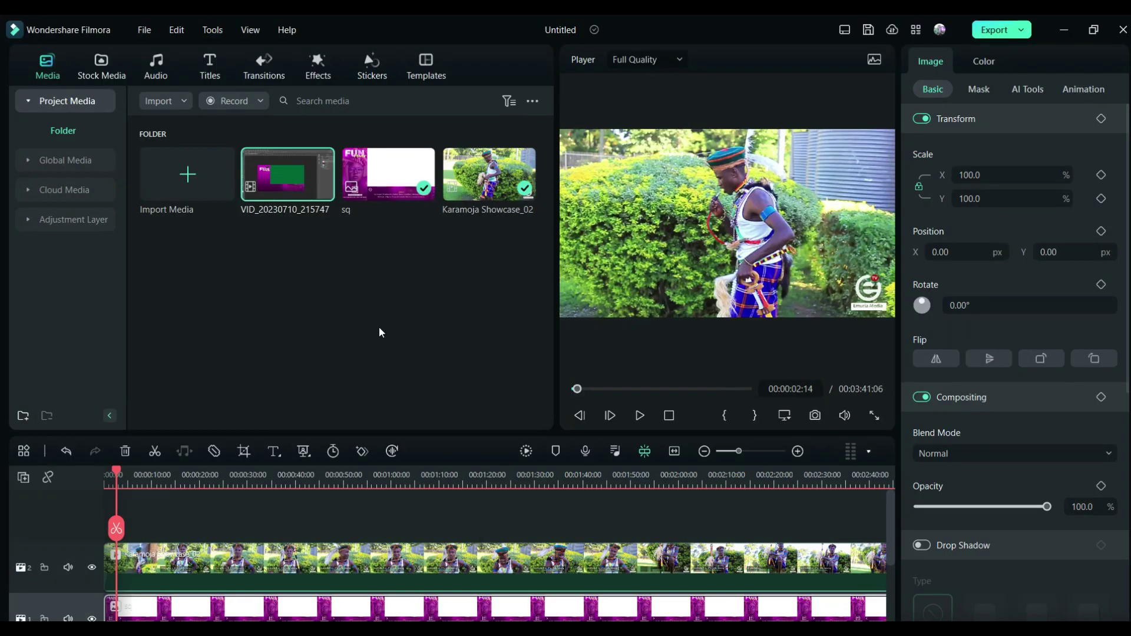
{"action": "left_click", "coordinate": [210, 66]}
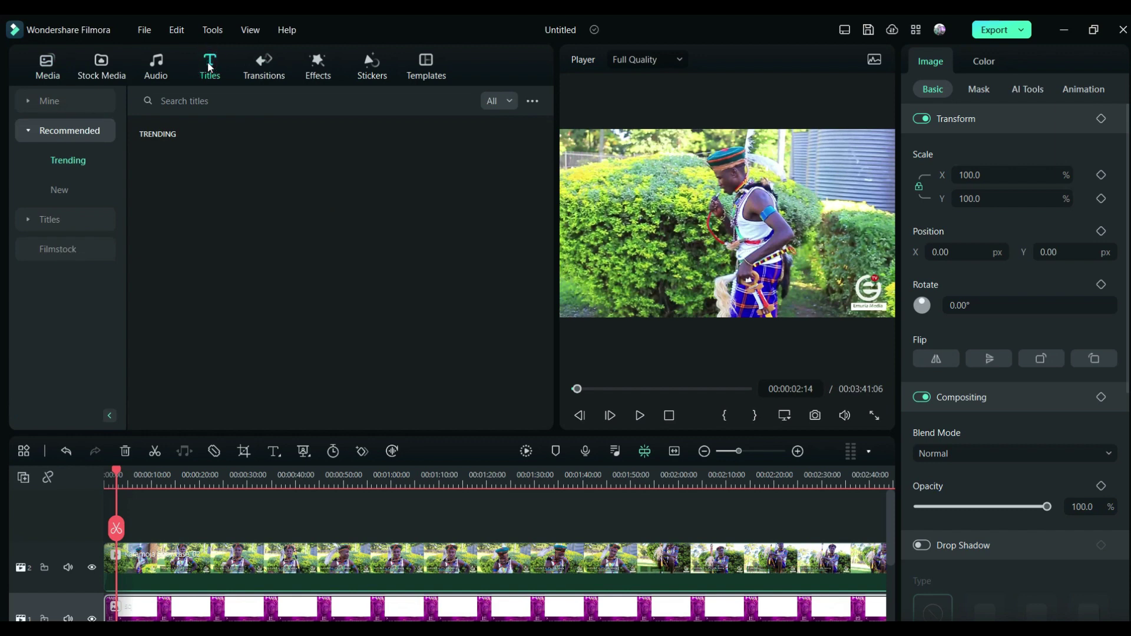
- Browse the Plain Text, Lower Thirds and custom title categories for a usable title template
{"action": "left_click", "coordinate": [65, 223]}
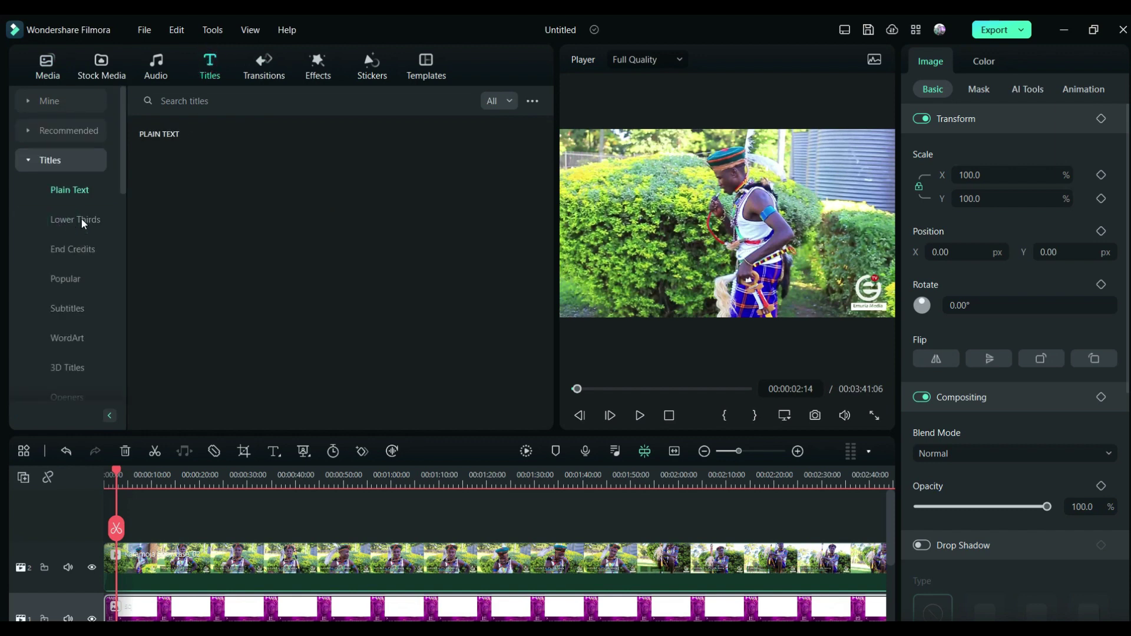
{"action": "left_click", "coordinate": [83, 220]}
{"action": "left_click", "coordinate": [83, 192]}
{"action": "left_click", "coordinate": [168, 137]}
{"action": "left_click", "coordinate": [162, 133]}
{"action": "left_click", "coordinate": [64, 159]}
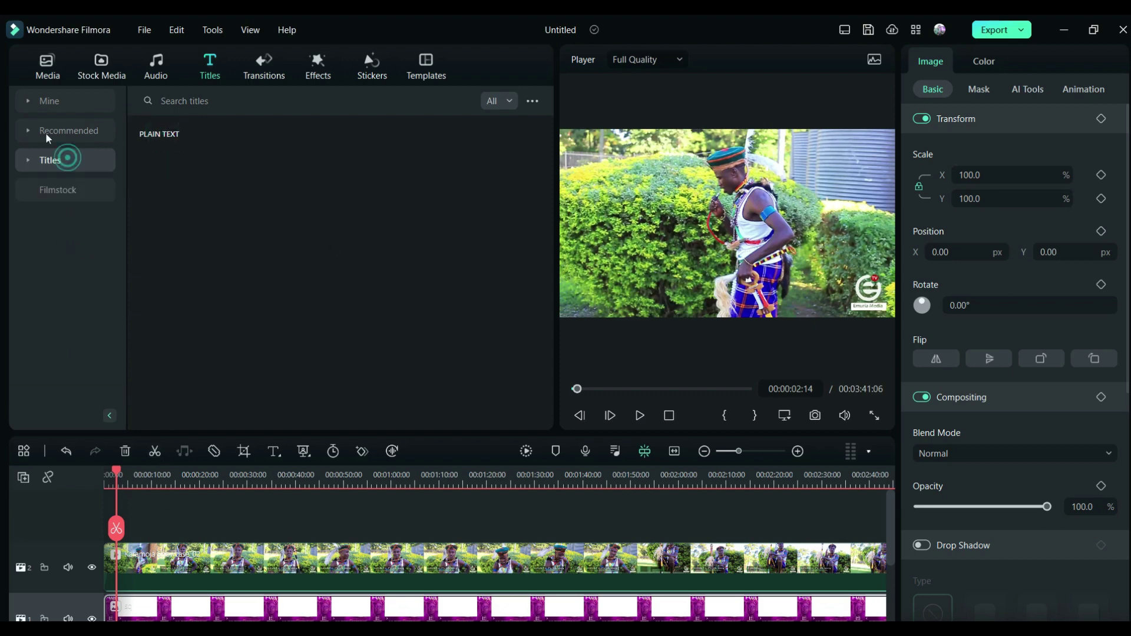
{"action": "left_click", "coordinate": [32, 100]}
{"action": "left_click", "coordinate": [69, 186]}
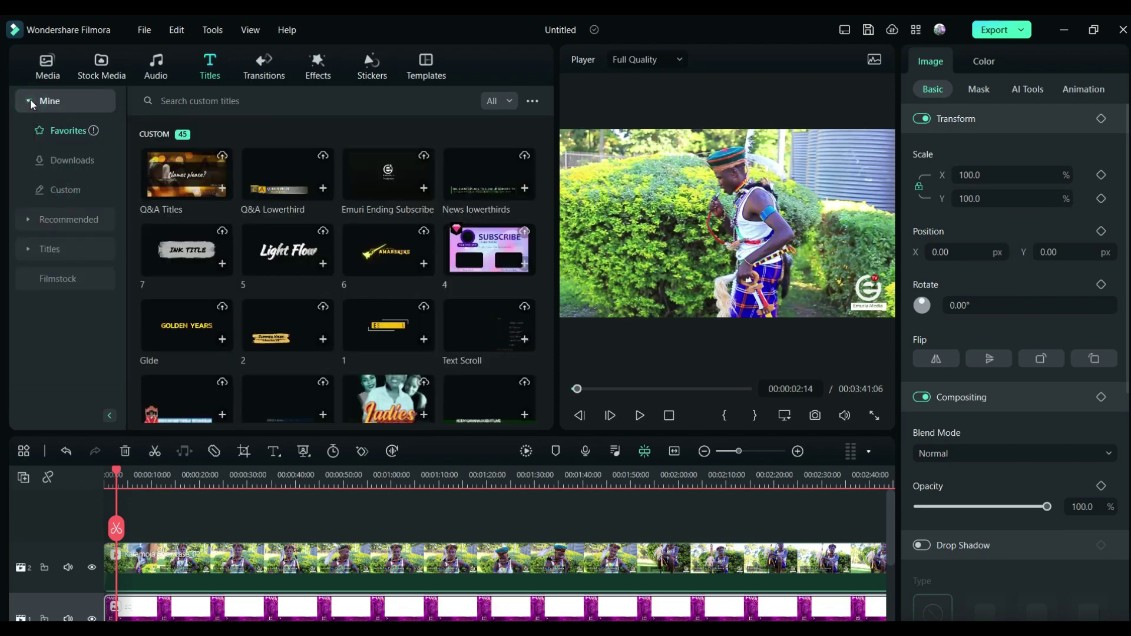
{"action": "left_click", "coordinate": [32, 101]}
{"action": "left_click", "coordinate": [30, 159]}
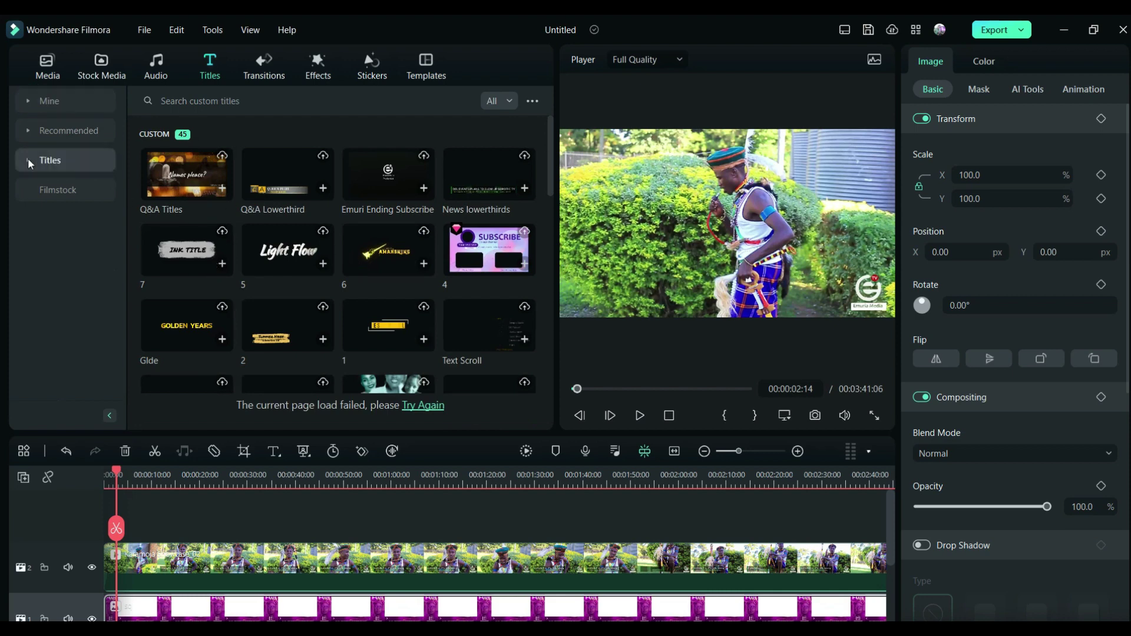
{"action": "left_click", "coordinate": [66, 226]}
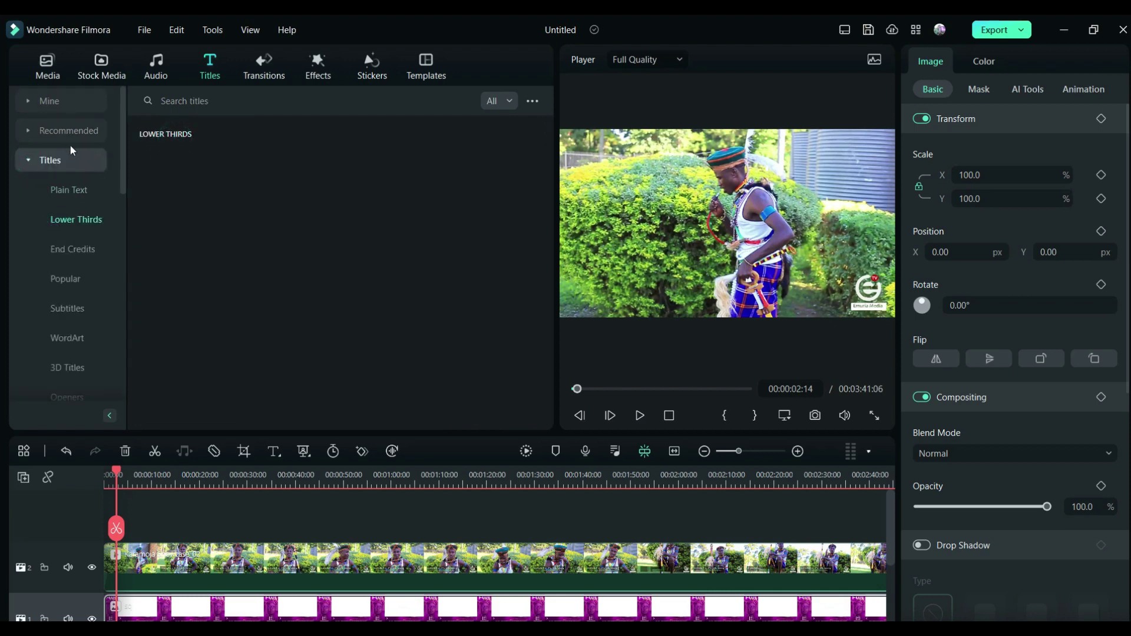
- Place the custom Q&A Lowerthird title at the start of the timeline above the video clip and open its Advanced Text Edit window
{"action": "left_click", "coordinate": [28, 133]}
{"action": "left_click", "coordinate": [33, 102]}
{"action": "left_click", "coordinate": [73, 193]}
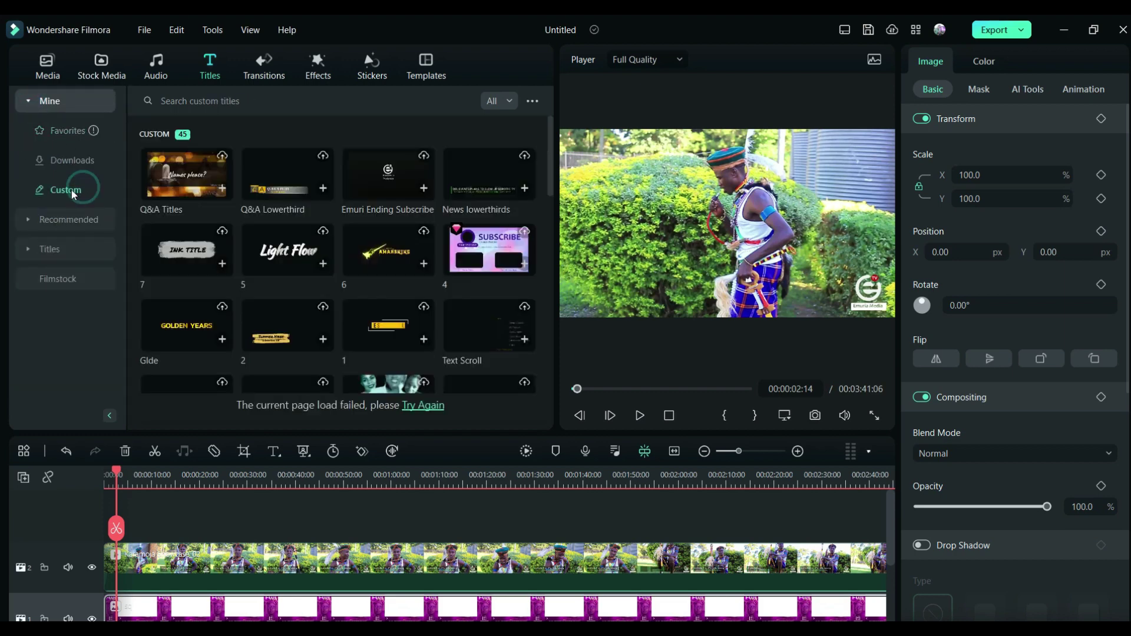
{"action": "scroll", "coordinate": [427, 319], "scroll_direction": "down", "scroll_amount": 3}
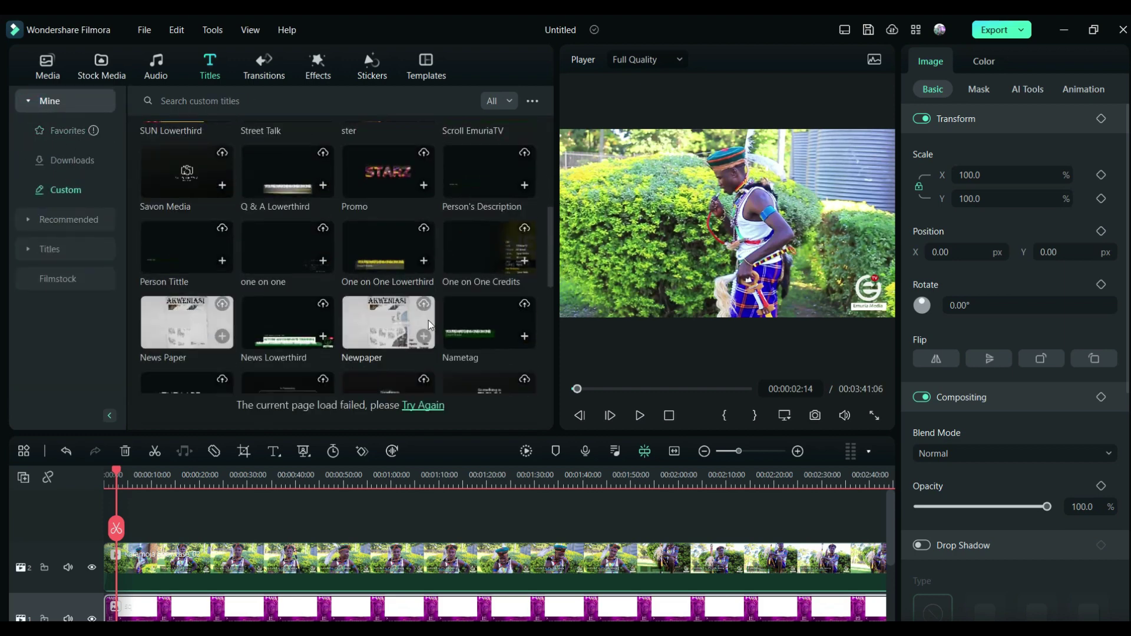
{"action": "scroll", "coordinate": [428, 320], "scroll_direction": "up", "scroll_amount": 3}
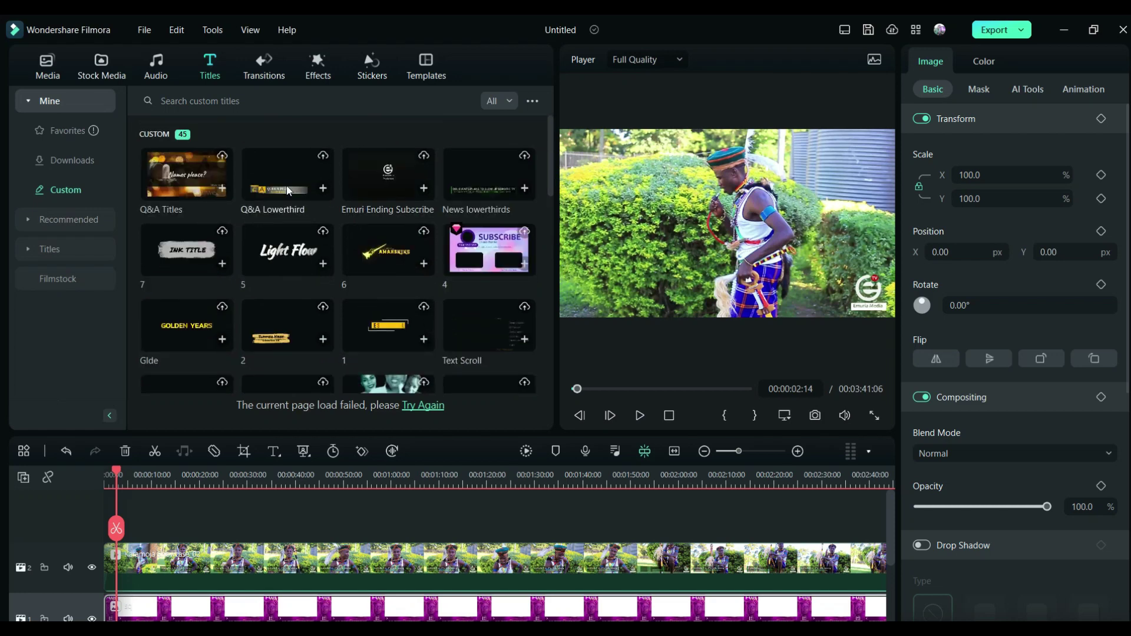
{"action": "left_click_drag", "start_coordinate": [288, 174], "coordinate": [148, 542]}
{"action": "left_click_drag", "start_coordinate": [112, 549], "coordinate": [115, 557]}
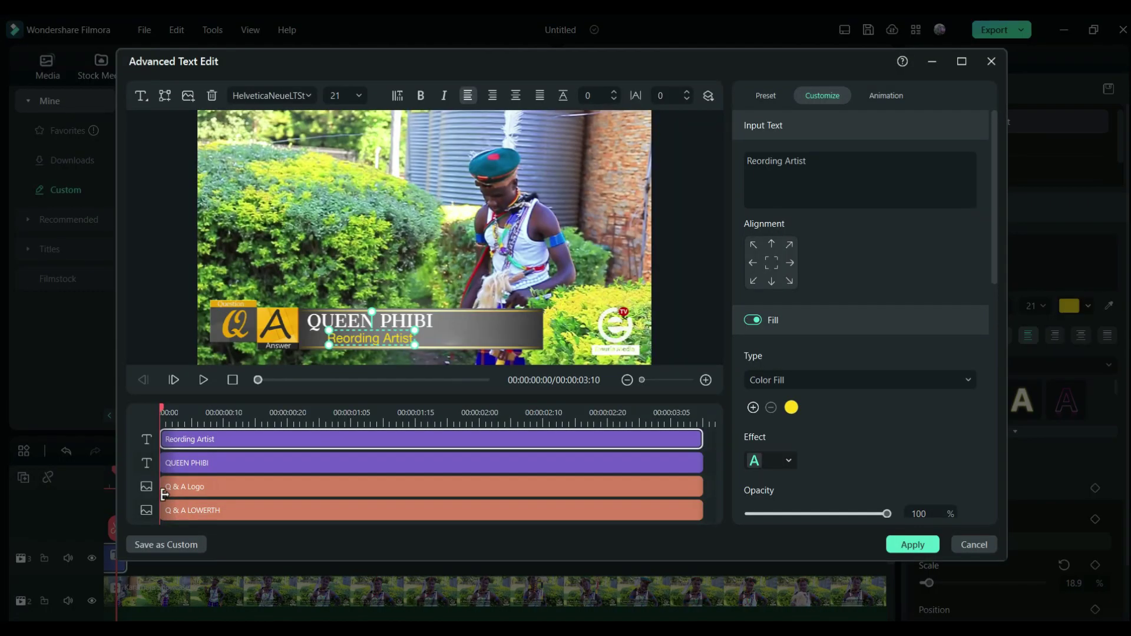
- Delete both image elements and both text elements from the Q&A Lowerthird title to leave it empty
{"action": "left_click", "coordinate": [179, 512]}
{"action": "key", "text": "Delete"}
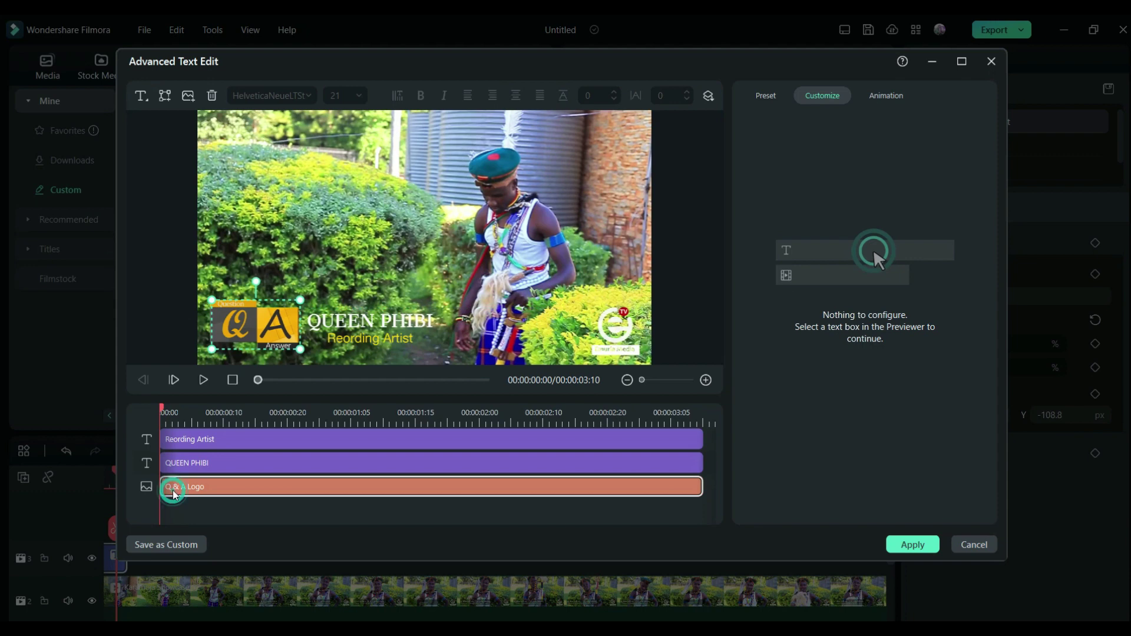
{"action": "key", "text": "Delete"}
{"action": "key", "text": "Delete"}
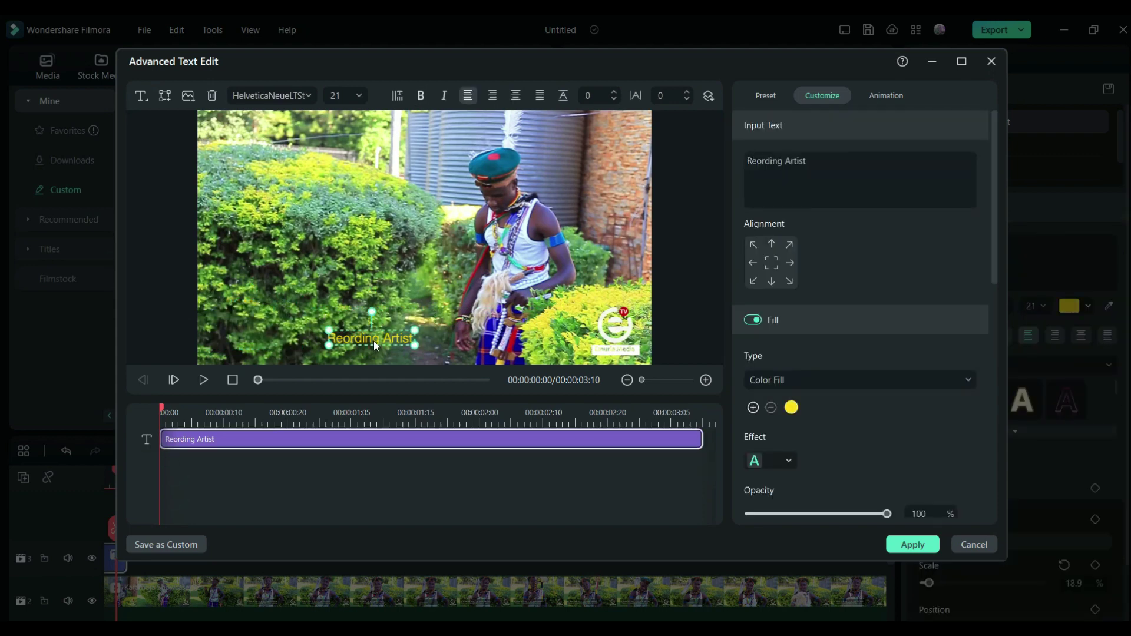
{"action": "key", "text": "Delete"}
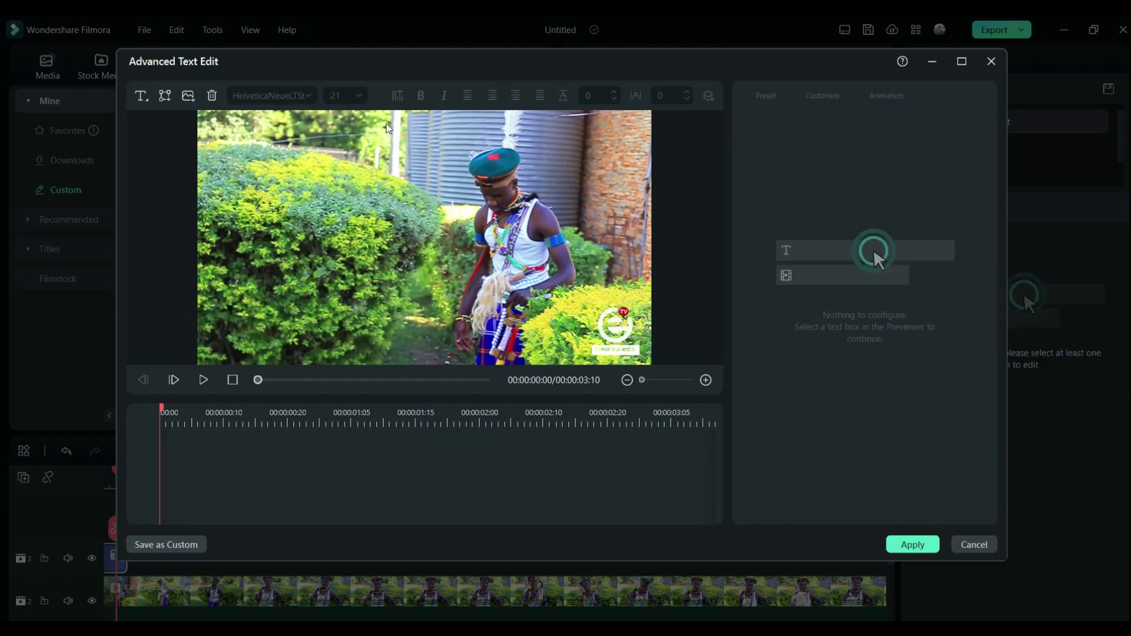
- Insert the sq background image from the sq folder on the Desktop into the empty title
{"action": "left_click", "coordinate": [186, 97]}
{"action": "left_click", "coordinate": [176, 233]}
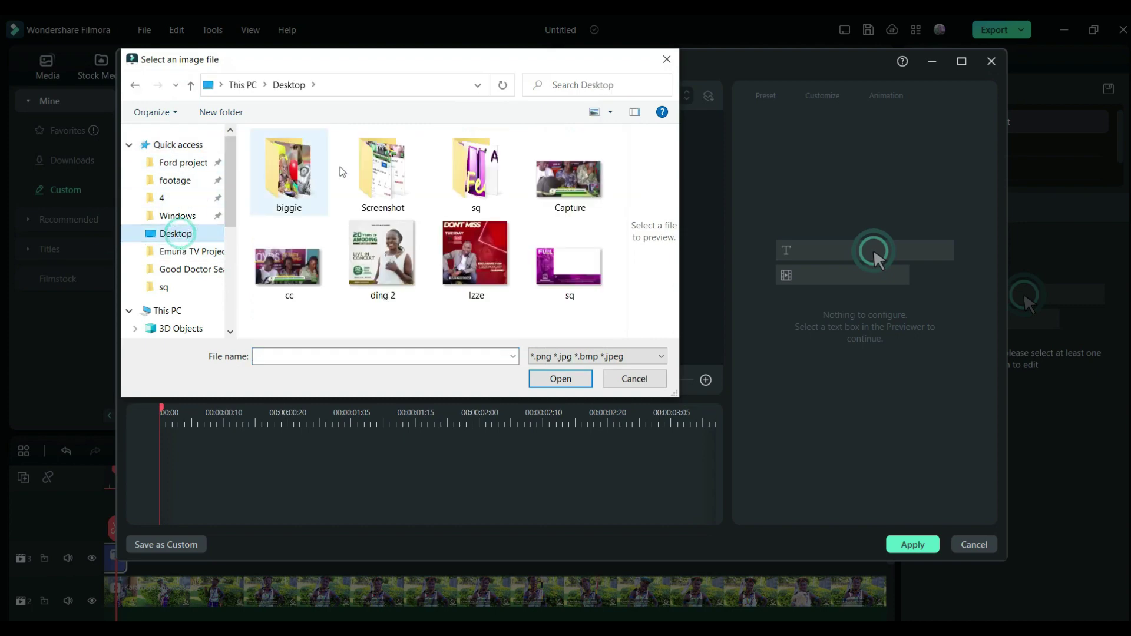
{"action": "double_click", "coordinate": [471, 174]}
{"action": "left_click", "coordinate": [555, 195]}
{"action": "left_click", "coordinate": [560, 378]}
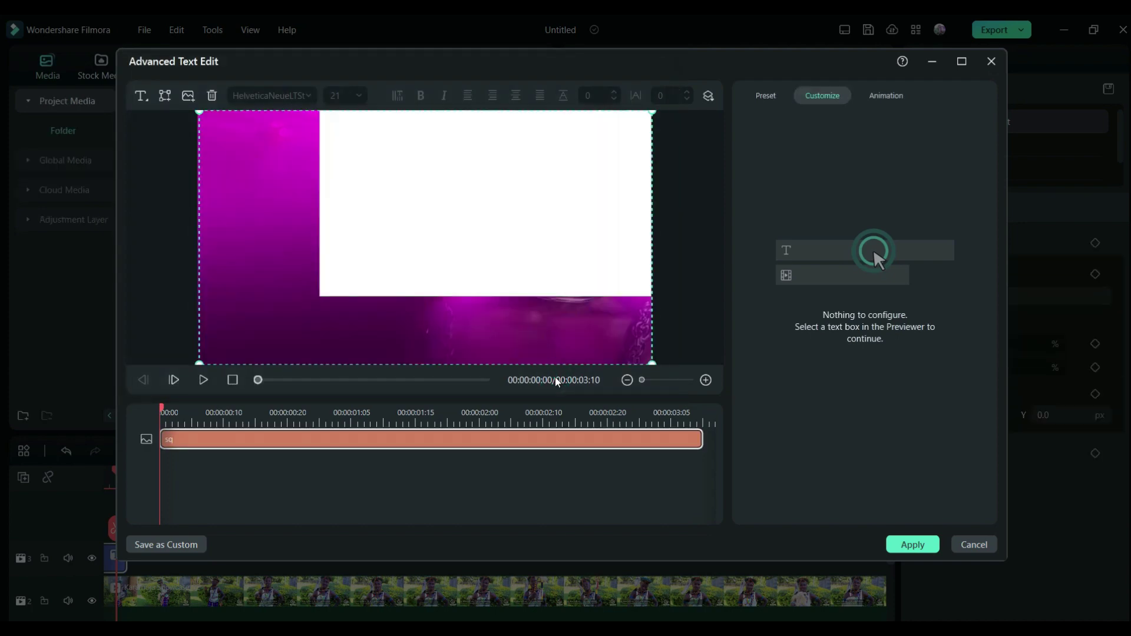
- Insert the woman's portrait image 1 from the sq folder into the title above the background
{"action": "left_click", "coordinate": [188, 96]}
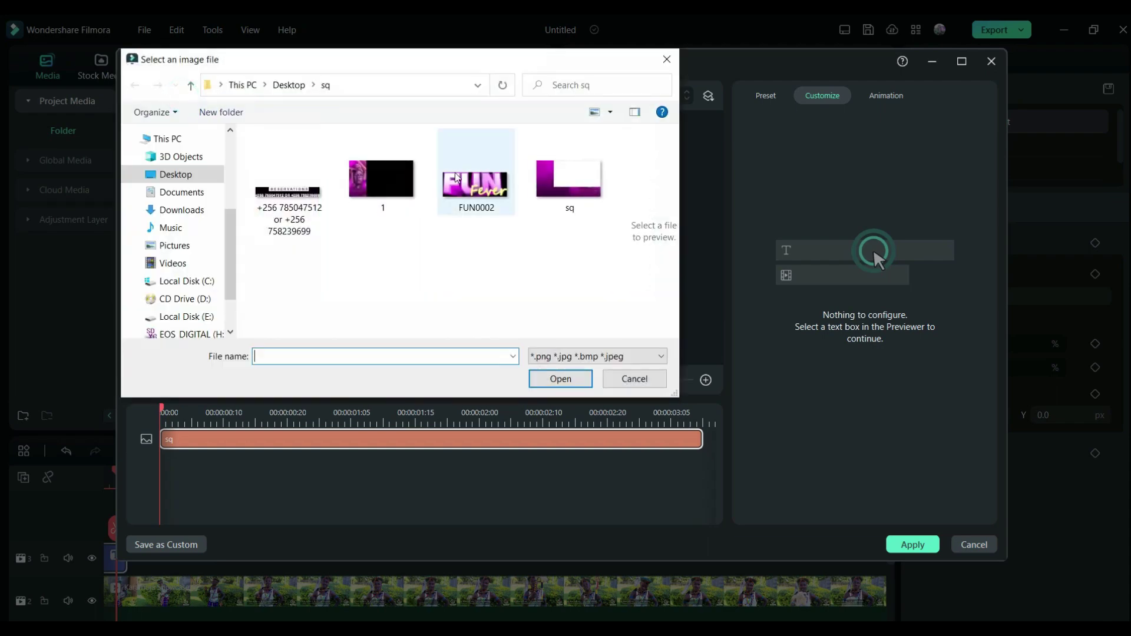
{"action": "left_click", "coordinate": [353, 167]}
{"action": "left_click", "coordinate": [543, 383]}
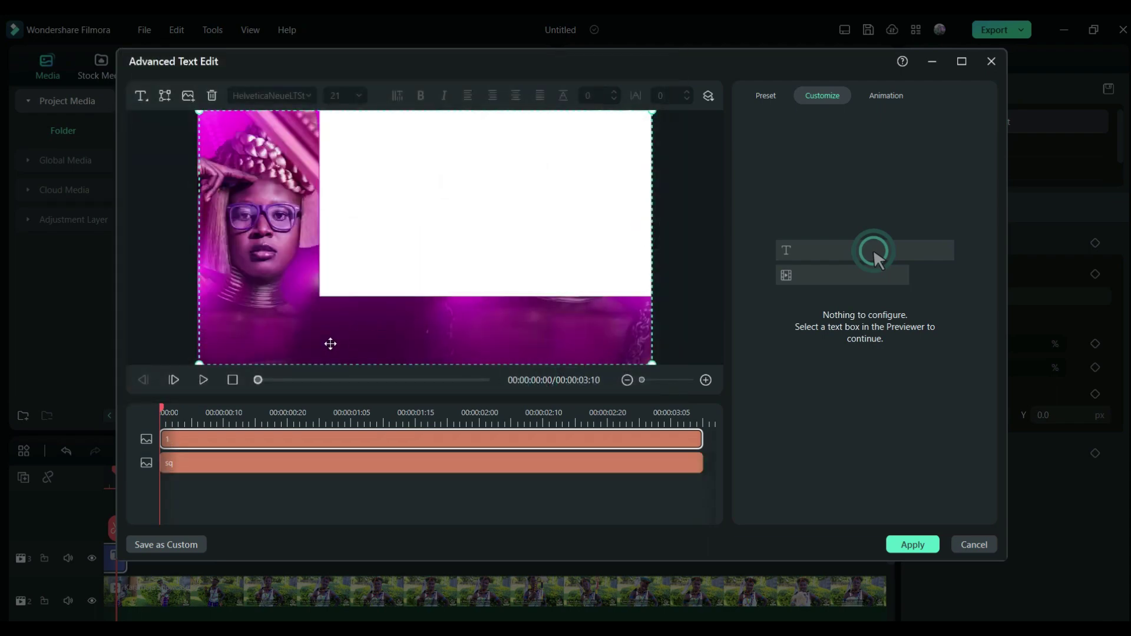
- Insert the FUN0002 logo image, shrink it to about a quarter of the frame width and place it below the portrait
{"action": "left_click", "coordinate": [189, 95]}
{"action": "left_click", "coordinate": [479, 177]}
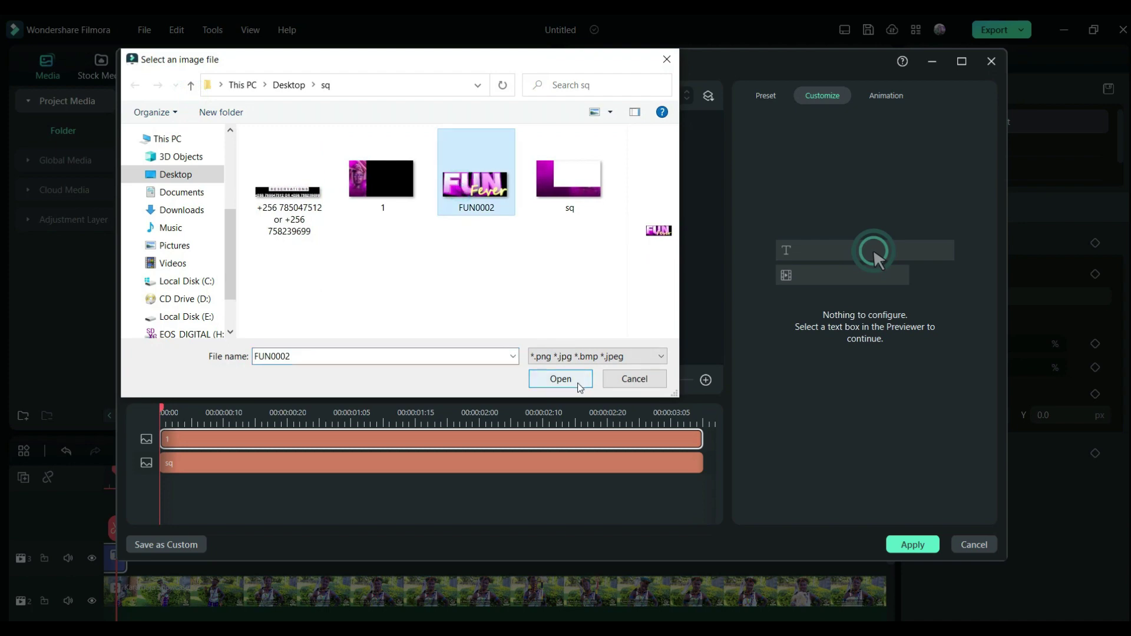
{"action": "left_click", "coordinate": [561, 379]}
{"action": "left_click_drag", "start_coordinate": [653, 153], "coordinate": [324, 275]}
{"action": "left_click_drag", "start_coordinate": [272, 301], "coordinate": [271, 328]}
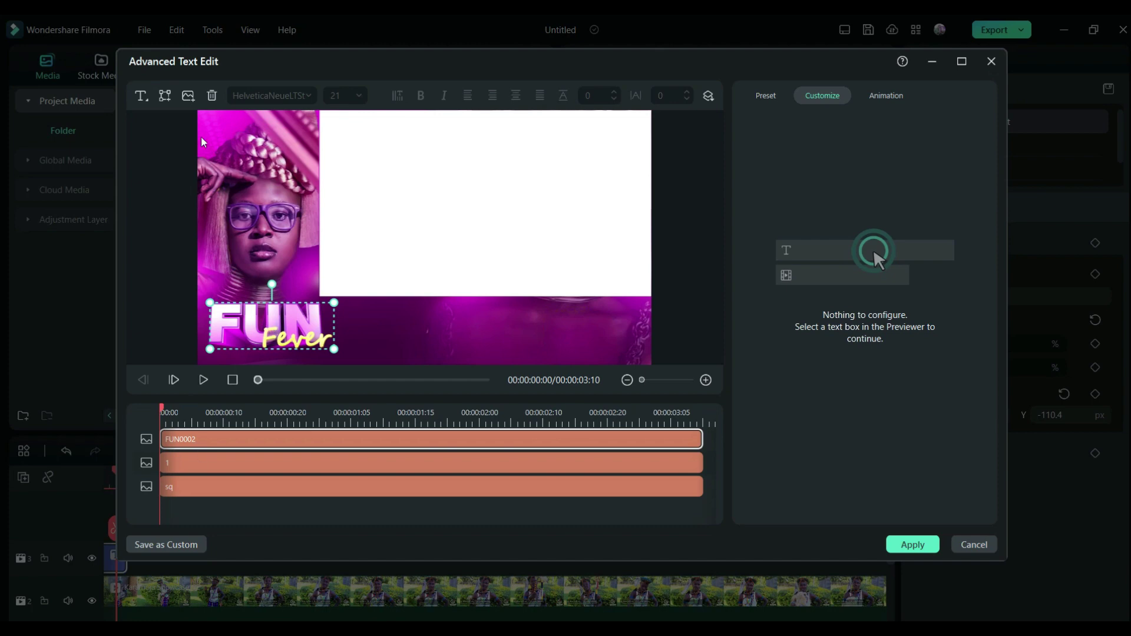
- Insert the reservations contact image, shrink it to about a third of the frame width and place it on the lower purple strip
{"action": "left_click", "coordinate": [188, 96]}
{"action": "left_click", "coordinate": [289, 177]}
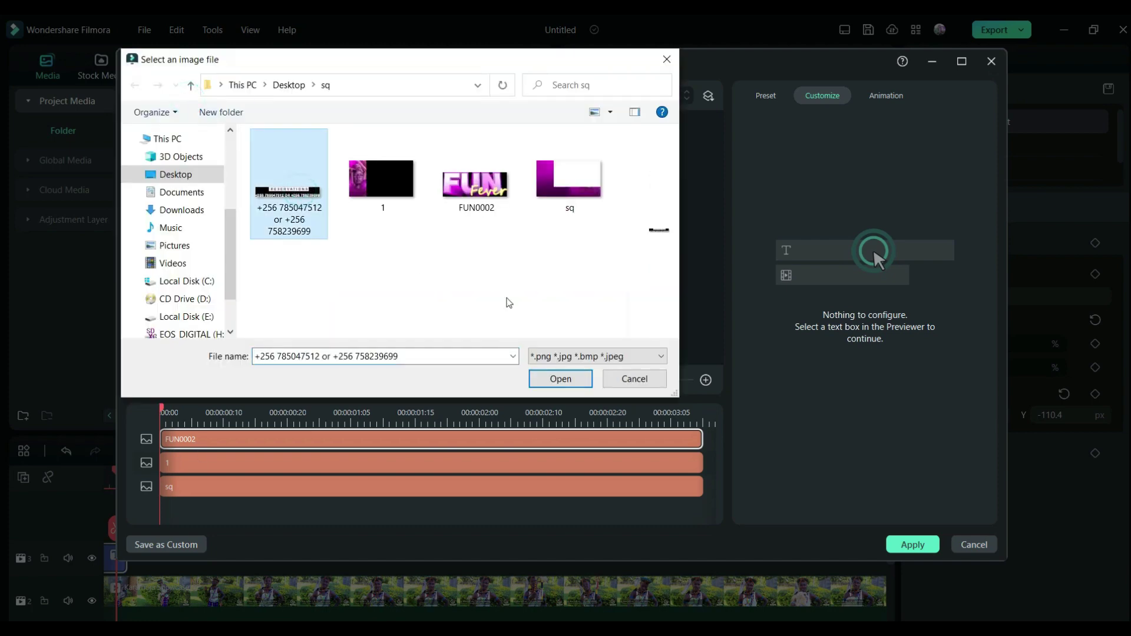
{"action": "left_click", "coordinate": [561, 379]}
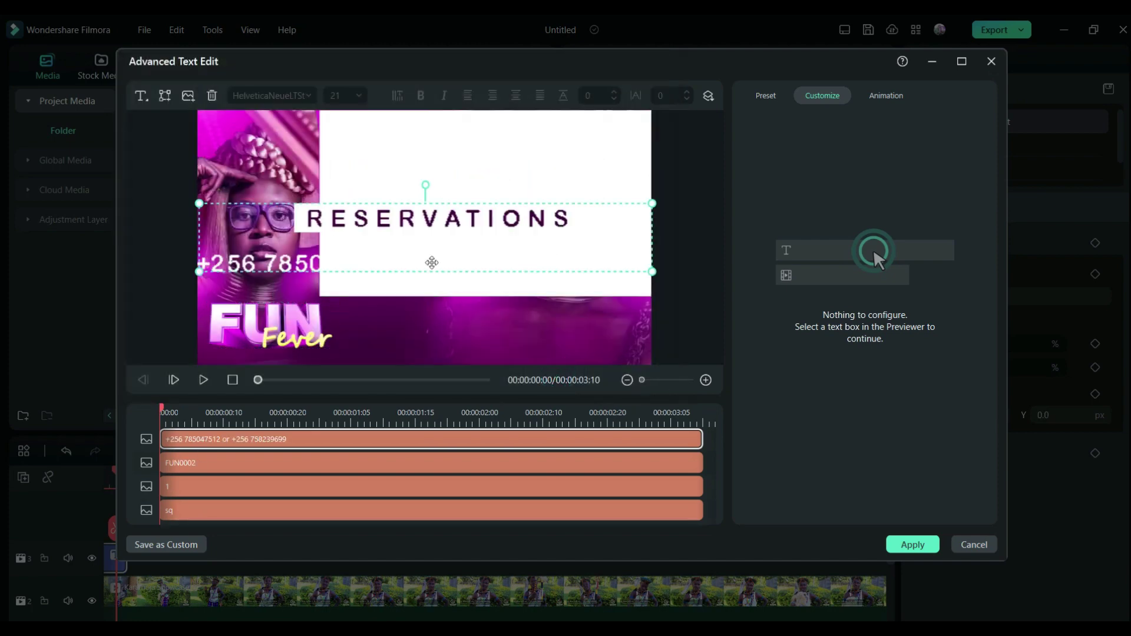
{"action": "left_click_drag", "start_coordinate": [640, 211], "coordinate": [511, 345]}
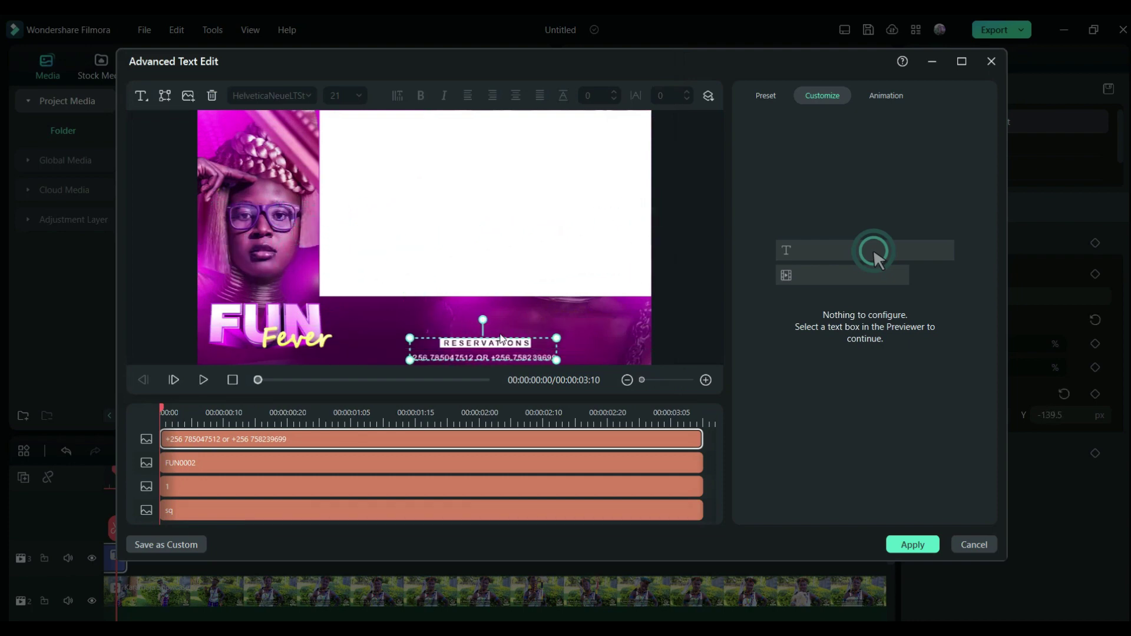
{"action": "left_click", "coordinate": [512, 224]}
{"action": "left_click", "coordinate": [178, 189]}
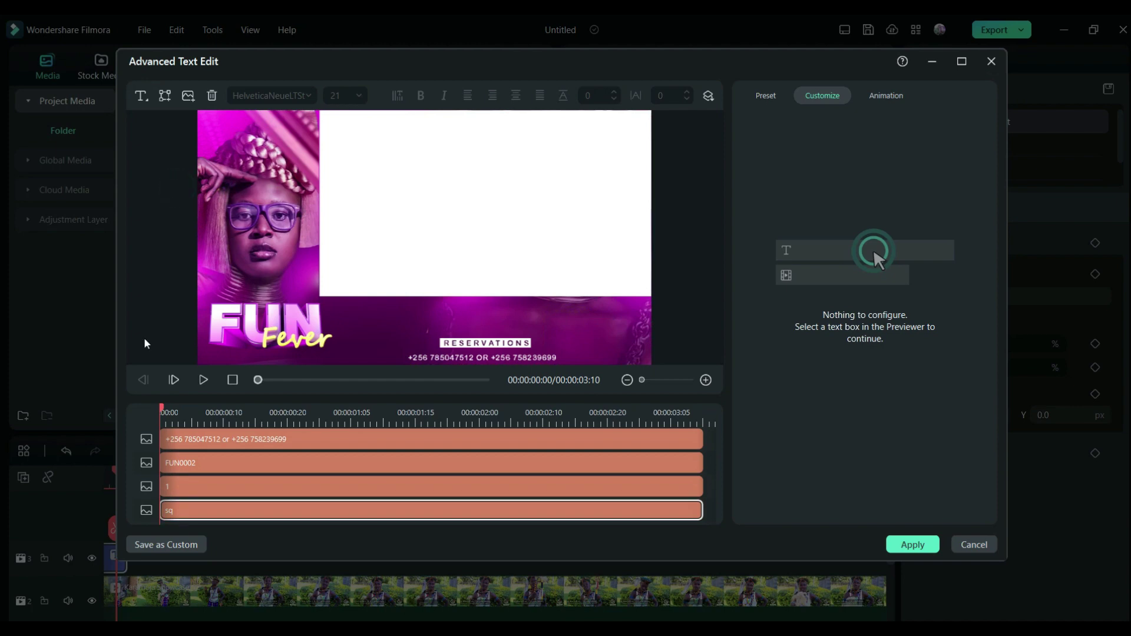
- Add a Quick Text element on the purple strip above the reservations image and set its fill colour to white
{"action": "left_click", "coordinate": [142, 96]}
{"action": "left_click", "coordinate": [169, 124]}
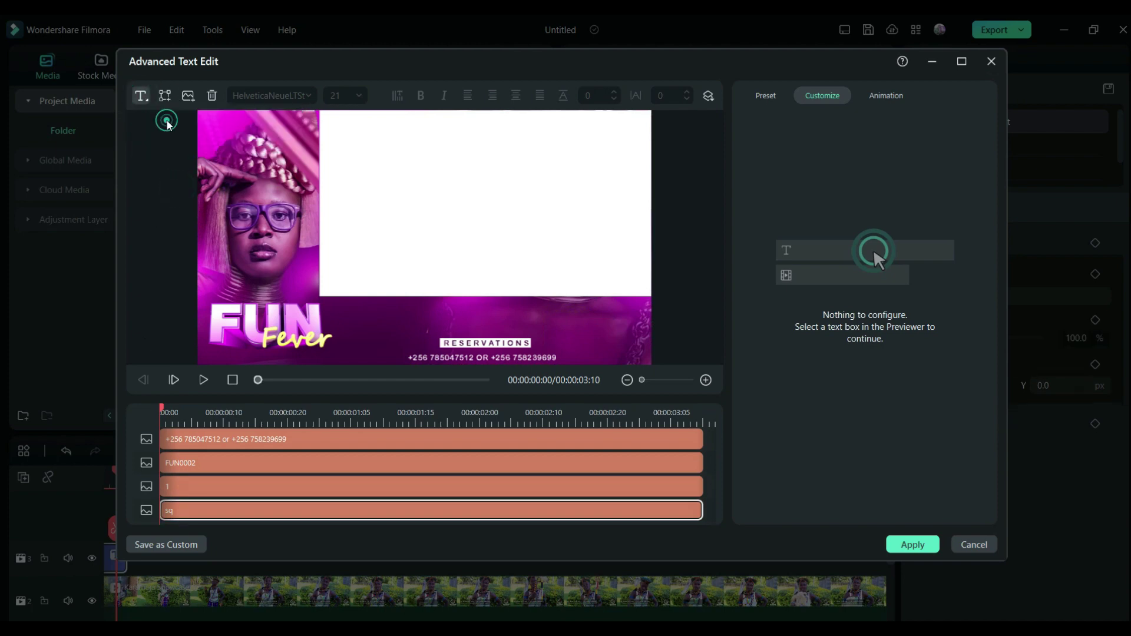
{"action": "left_click_drag", "start_coordinate": [425, 241], "coordinate": [402, 319]}
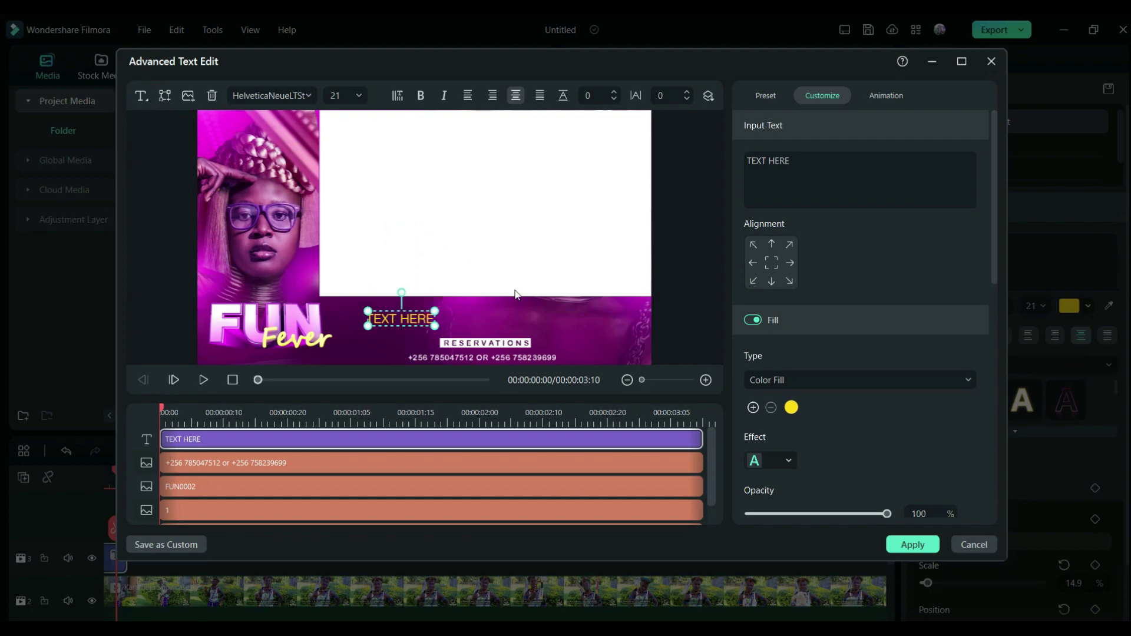
{"action": "left_click", "coordinate": [791, 408]}
{"action": "left_click", "coordinate": [894, 498]}
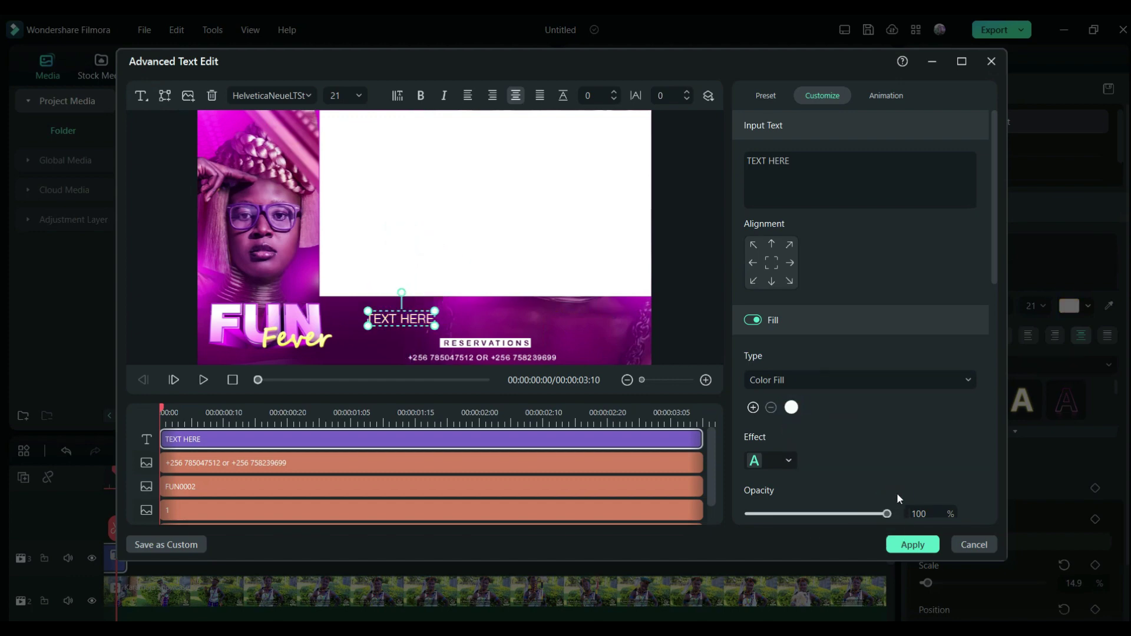
- Change the new text to "Expect:", shrink it to size 14 and place it above the reservations image
{"action": "left_click", "coordinate": [846, 179]}
{"action": "key", "text": "ctrl+a"}
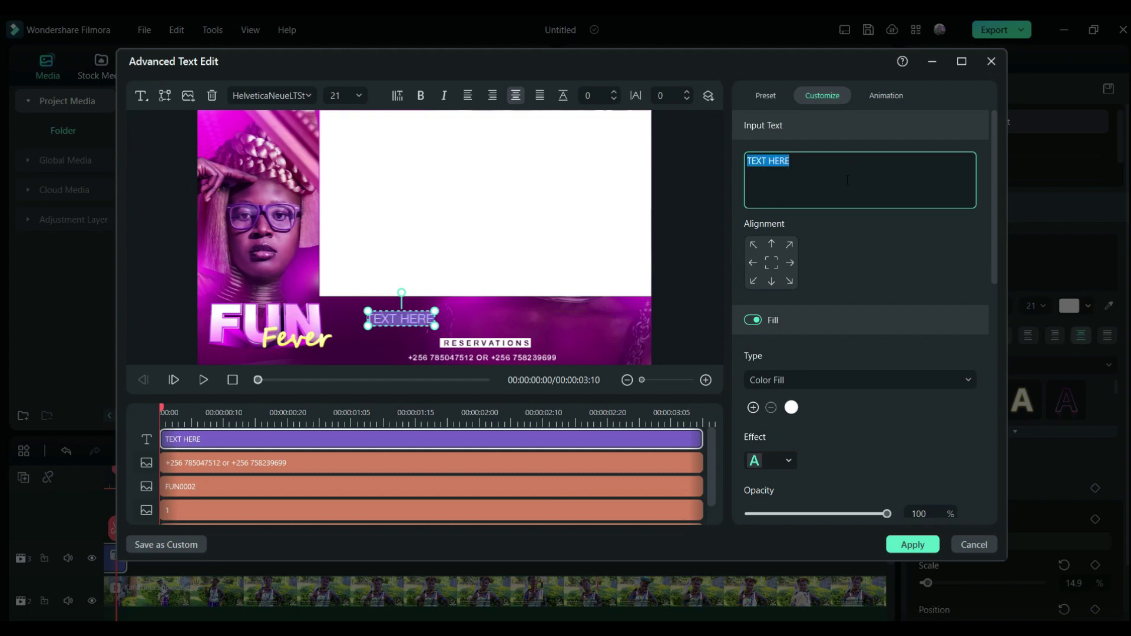
{"action": "type", "text": "Expect"}
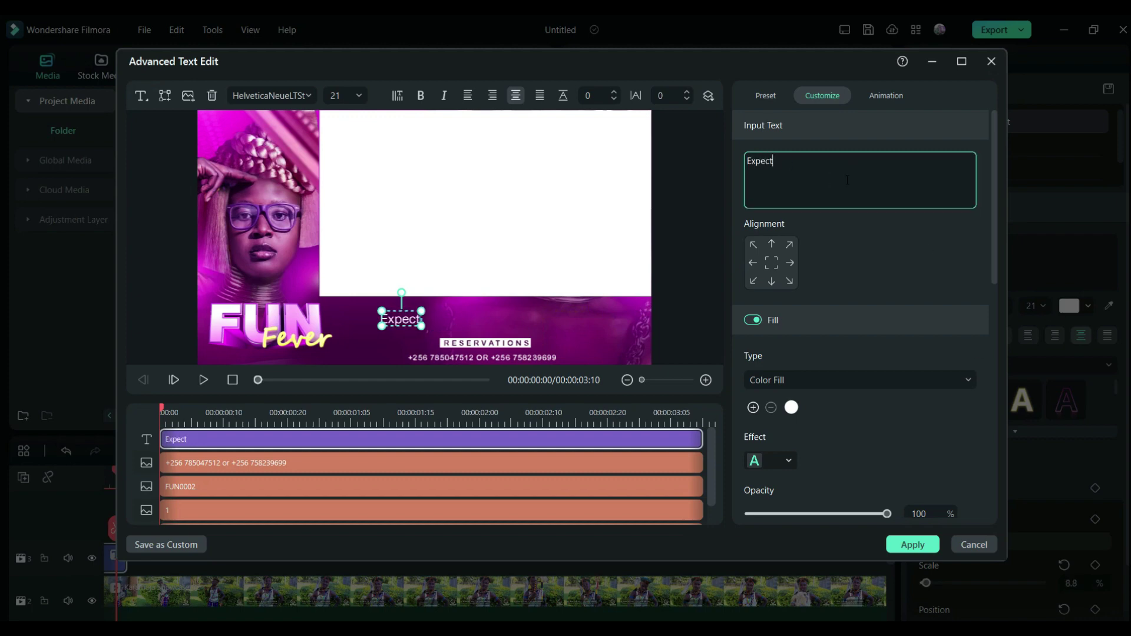
{"action": "type", "text": ":"}
{"action": "left_click_drag", "start_coordinate": [400, 312], "coordinate": [493, 308]}
- Try a light orange solid colour fill on the "Expect:" text
{"action": "left_click", "coordinate": [791, 407]}
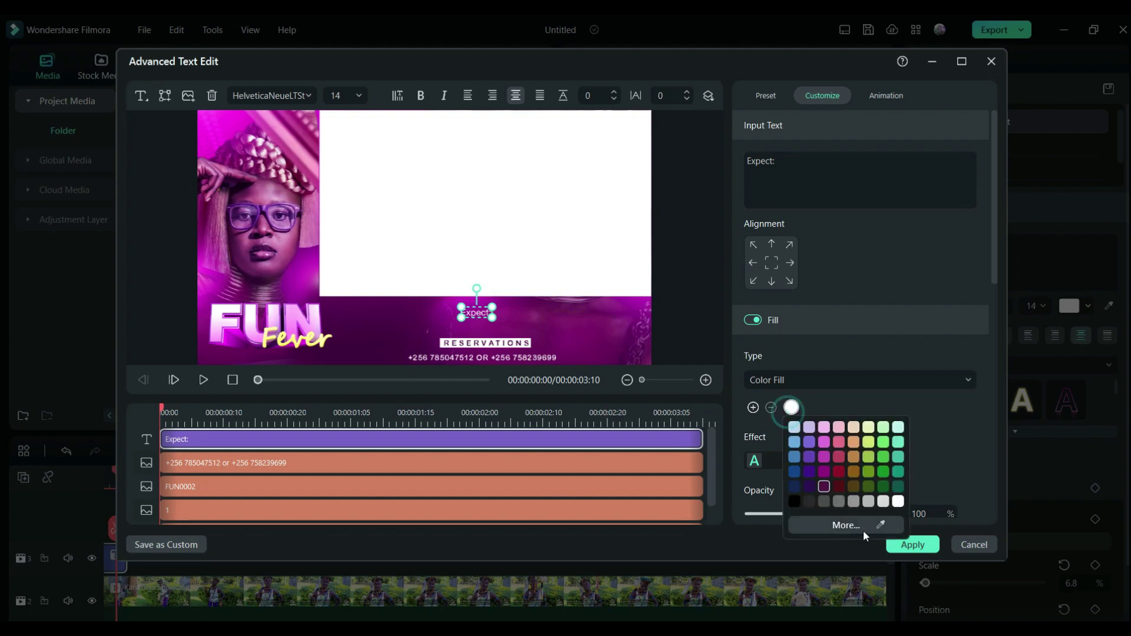
{"action": "left_click", "coordinate": [855, 443]}
{"action": "left_click", "coordinate": [811, 380]}
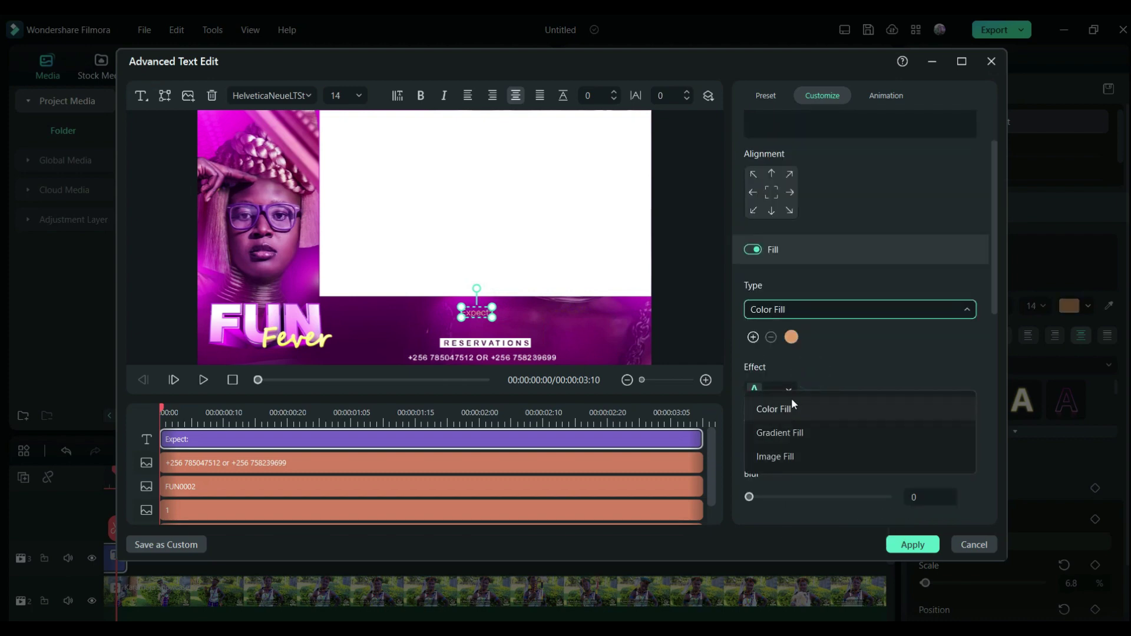
{"action": "left_click", "coordinate": [792, 403]}
- Set the "Expect:" text's fill to the bright yellow from the basic colours of the full colour selector
{"action": "left_click", "coordinate": [791, 337]}
{"action": "left_click", "coordinate": [840, 449]}
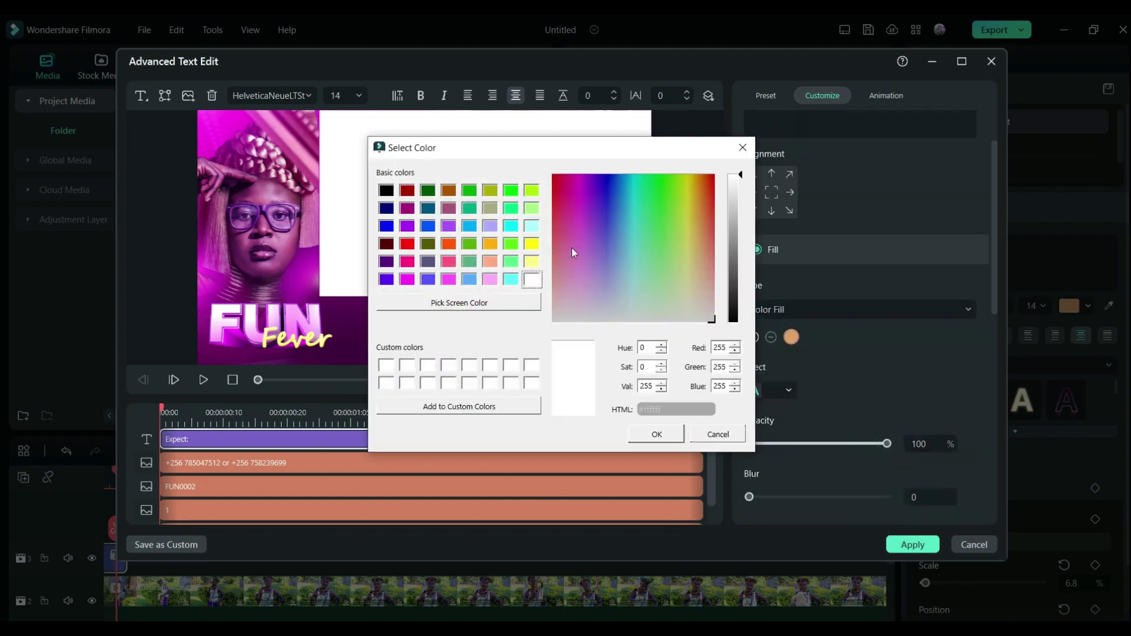
{"action": "left_click", "coordinate": [532, 244]}
{"action": "left_click", "coordinate": [656, 435]}
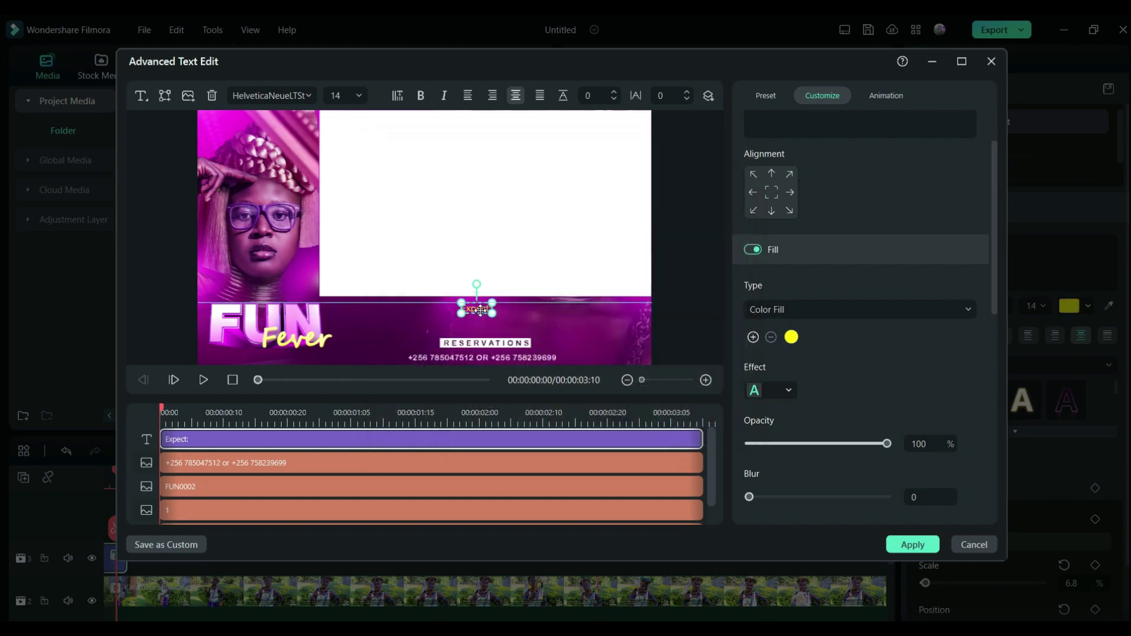
- Move the "Expect:" text up near the white area, then slightly shrink the reservations image and roughly centre it beneath
{"action": "mouse_move", "coordinate": [481, 311]}
{"action": "left_mouse_down"}
{"action": "mouse_move", "coordinate": [247, 142]}
{"action": "mouse_move", "coordinate": [451, 310]}
{"action": "mouse_move", "coordinate": [470, 313]}
{"action": "left_mouse_up"}
{"action": "left_click", "coordinate": [484, 352]}
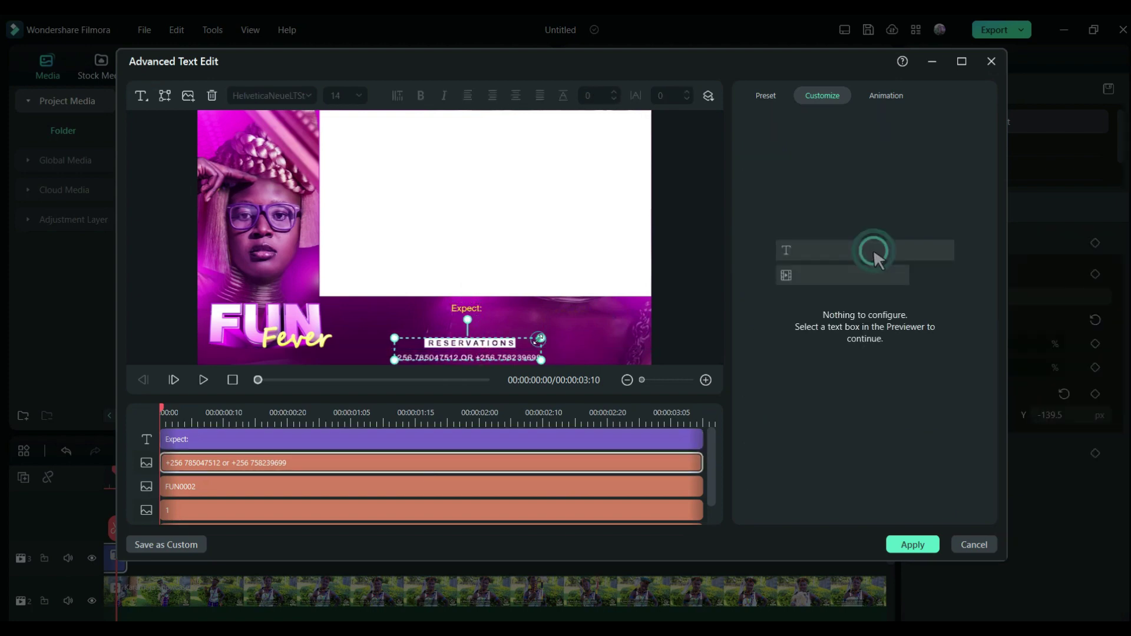
{"action": "left_click_drag", "start_coordinate": [539, 340], "coordinate": [485, 348]}
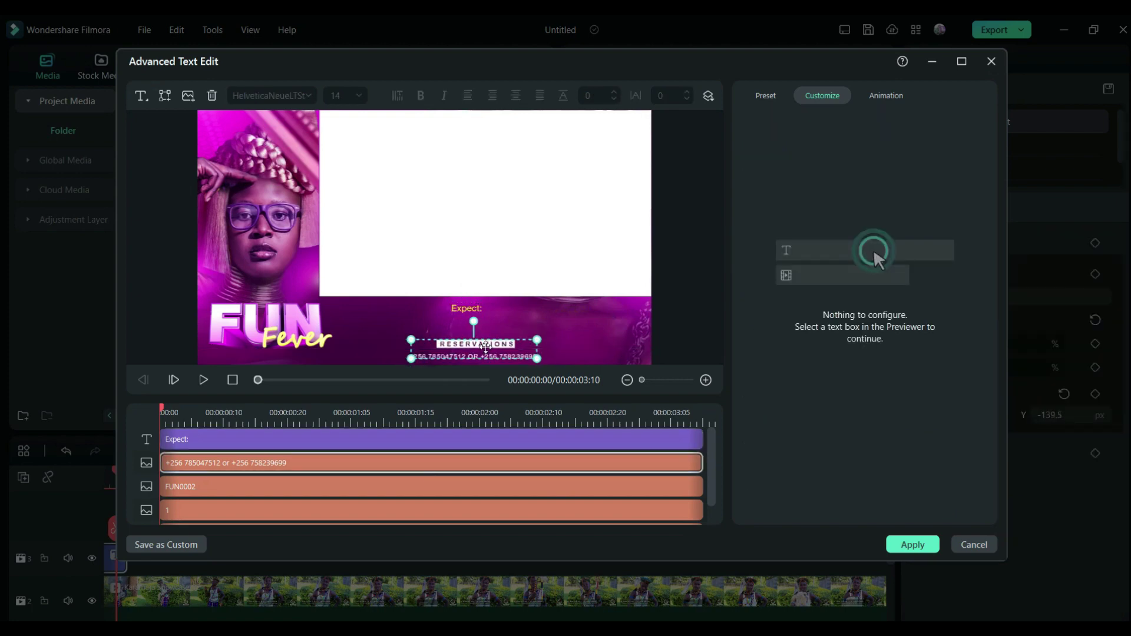
- Add a second Quick Text element and place it between "Expect:" and the reservations image
{"action": "left_click", "coordinate": [141, 96]}
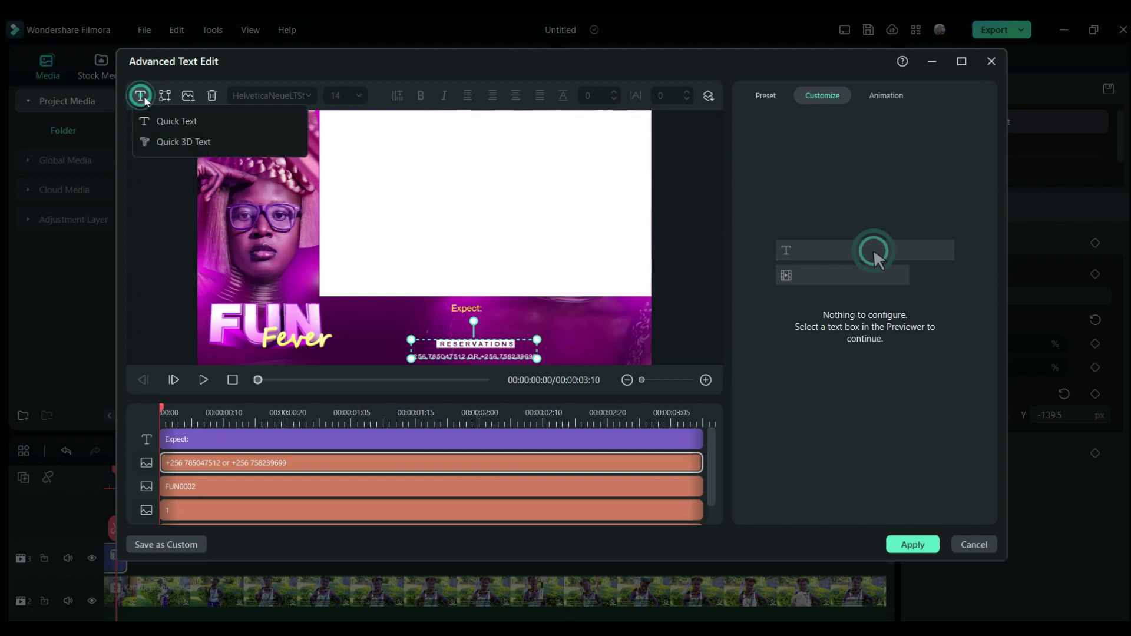
{"action": "left_click", "coordinate": [181, 121]}
{"action": "left_click_drag", "start_coordinate": [458, 309], "coordinate": [423, 330]}
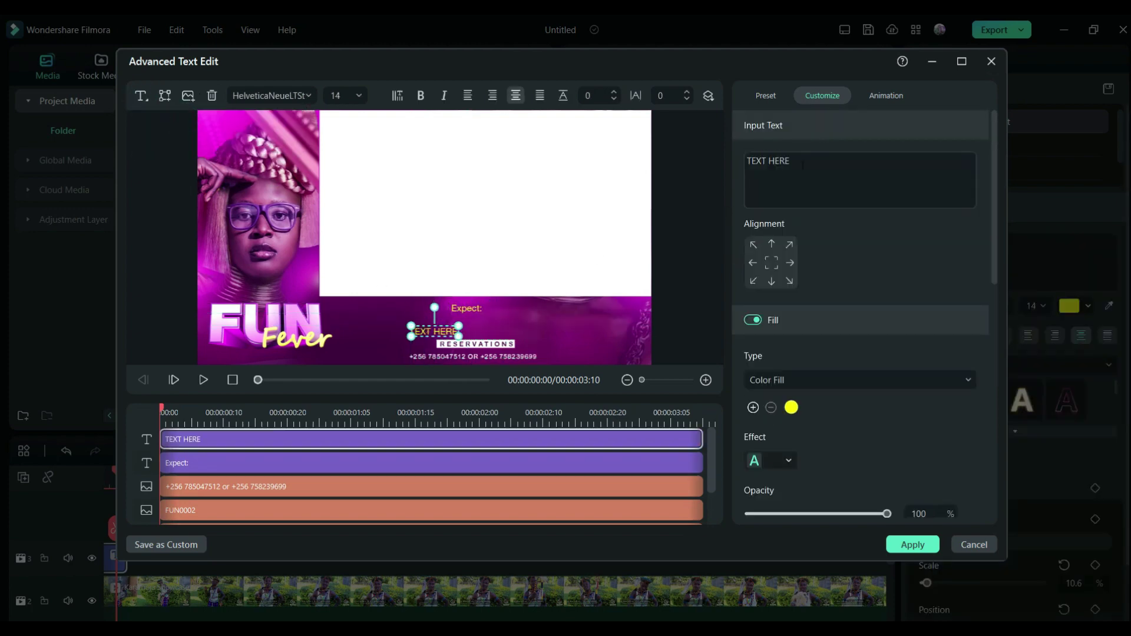
- Replace the second text's placeholder with "Nyama Choma Music Snacks Dance Party Red Carpet"
{"action": "left_click", "coordinate": [803, 166]}
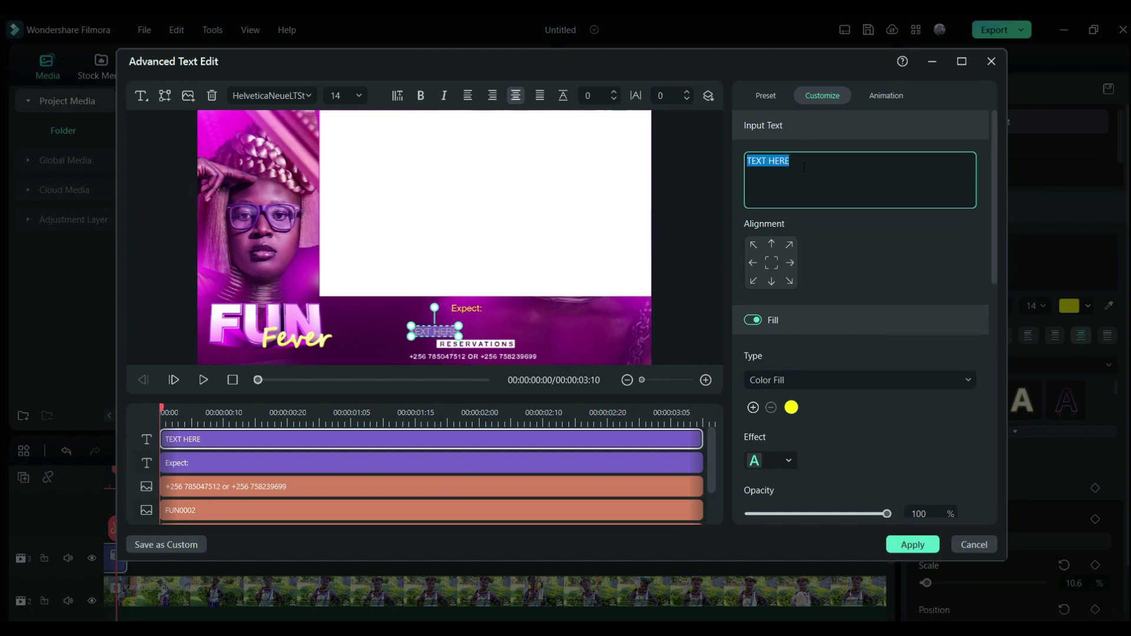
{"action": "type", "text": "Nyama Choma"}
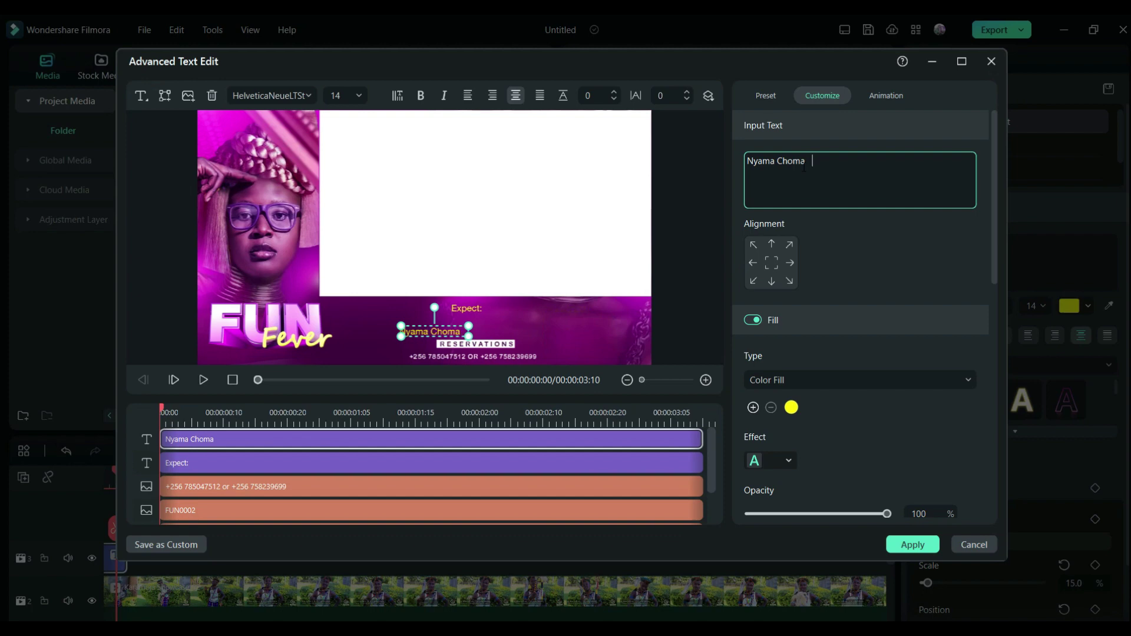
{"action": "type", "text": "  Music  "}
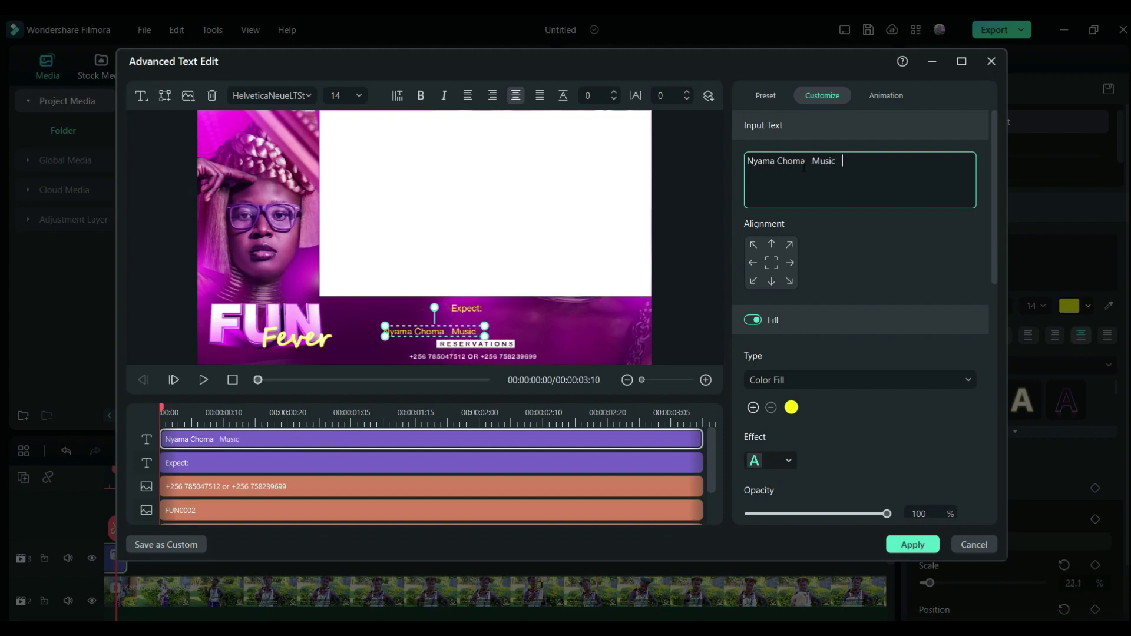
{"action": "type", "text": "Snack"}
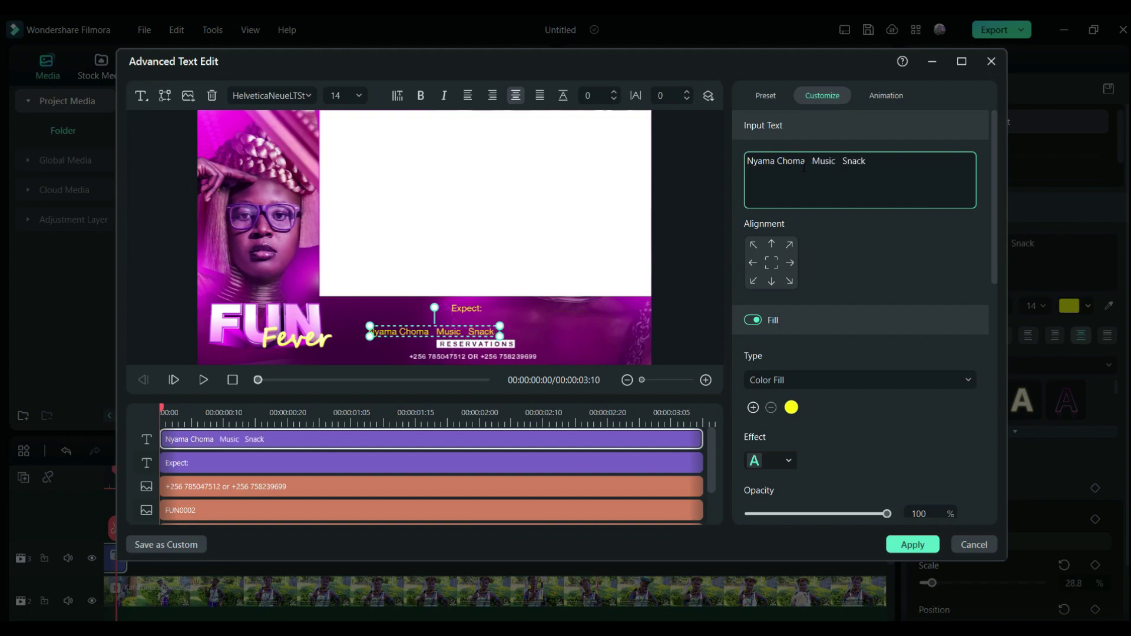
{"action": "type", "text": "s Dance Party "}
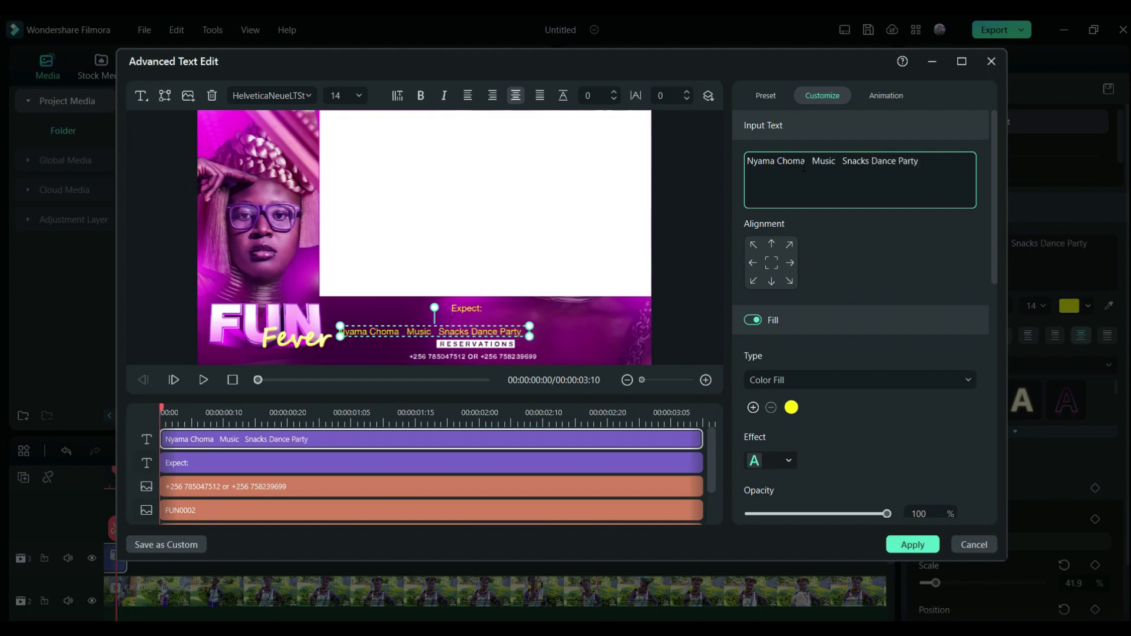
{"action": "type", "text": " Red Carpet"}
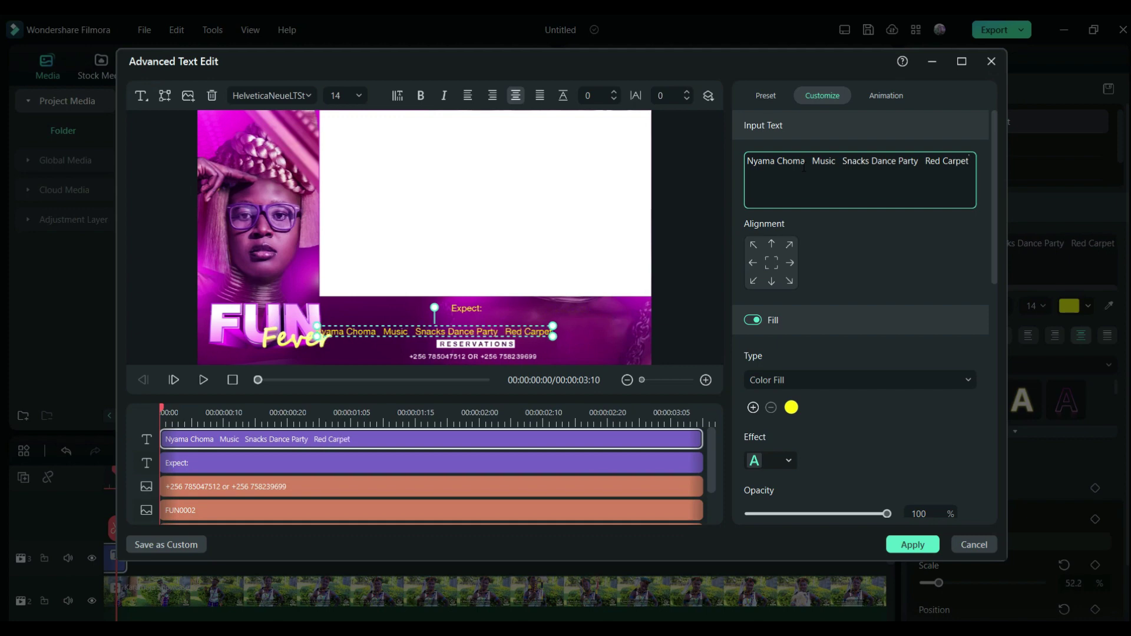
- Add a second line reading "Photoshoot Drinks and Games Plus more" to the activities text
{"action": "key", "text": "Return"}
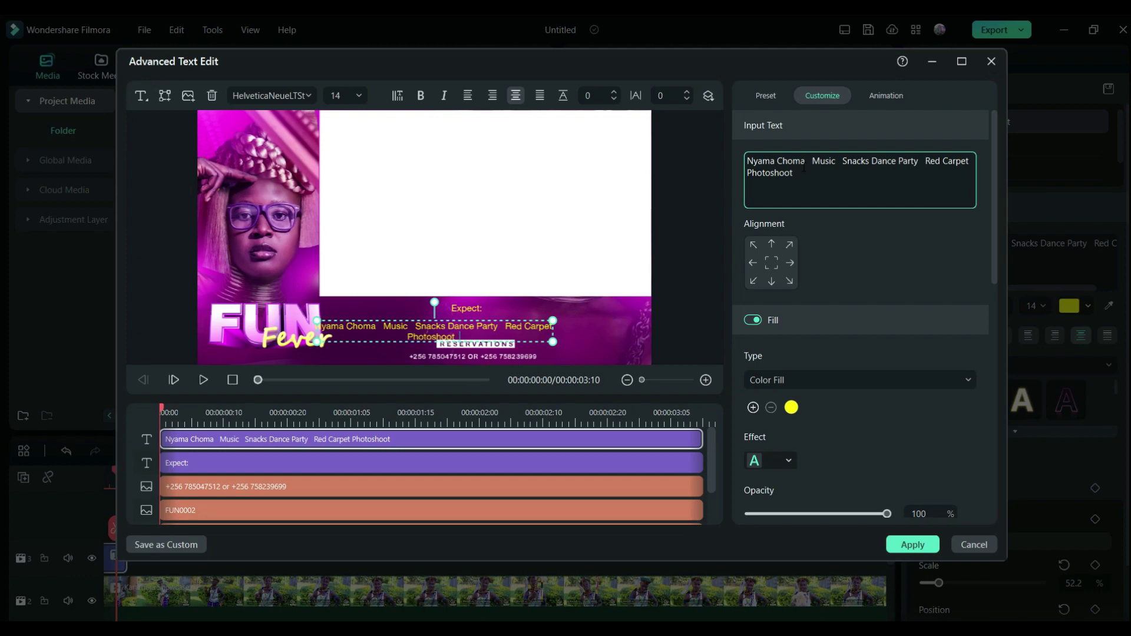
{"action": "type", "text": "pra"}
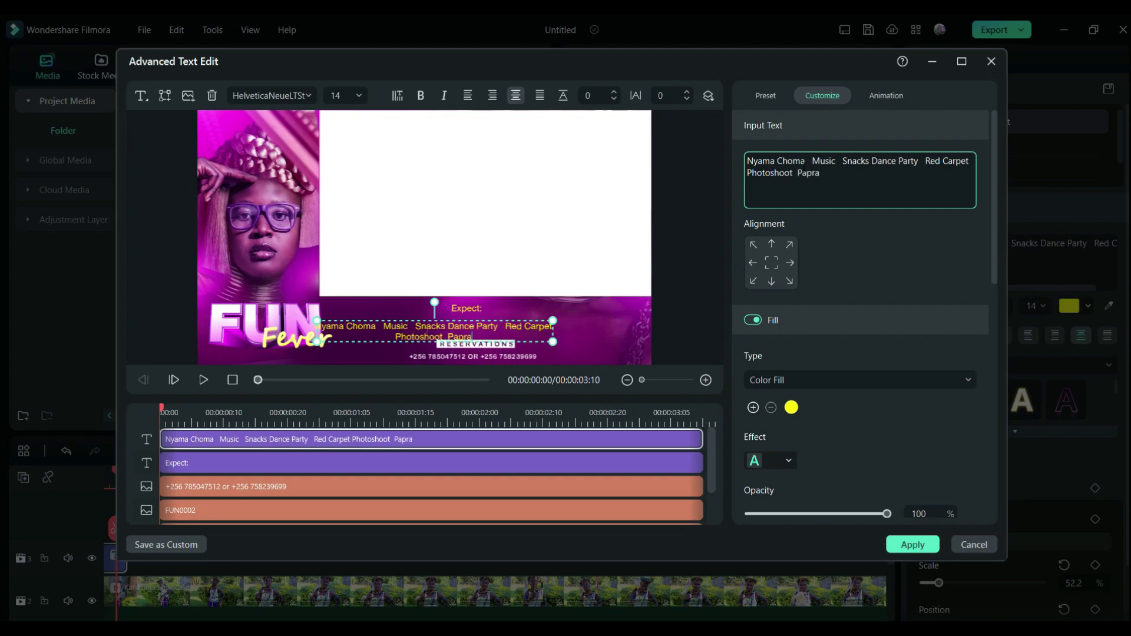
{"action": "key", "text": "BackSpace"}
{"action": "key", "text": "BackSpace"}
{"action": "key", "text": "BackSpace"}
{"action": "key", "text": "BackSpace"}
{"action": "key", "text": "BackSpace"}
{"action": "type", "text": "rinks and Ga"}
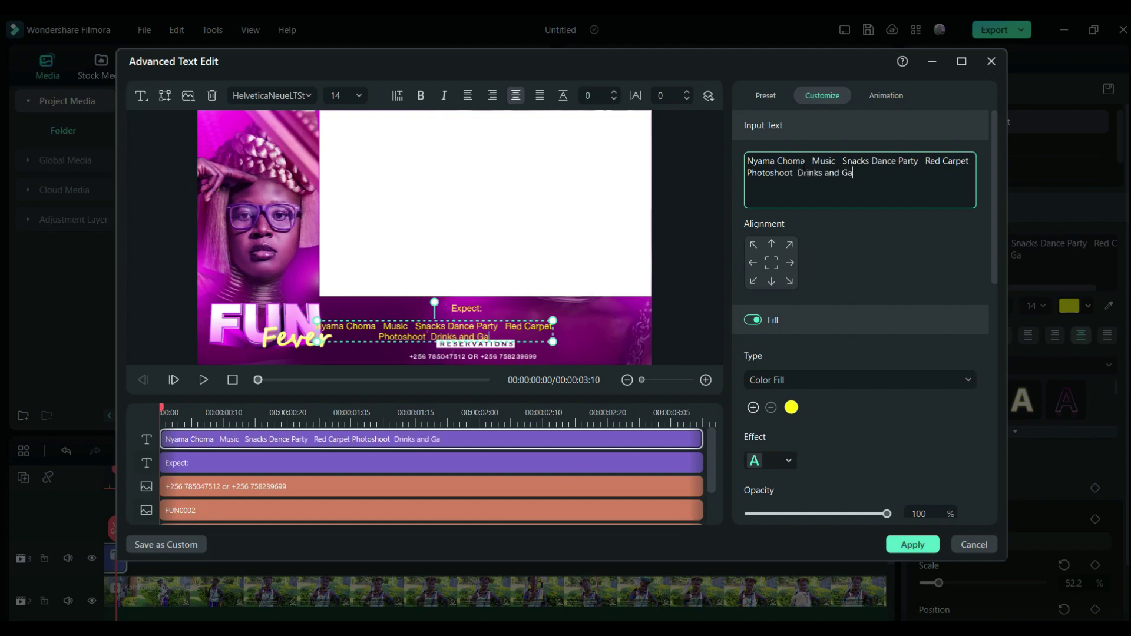
{"action": "type", "text": "mes Plus more"}
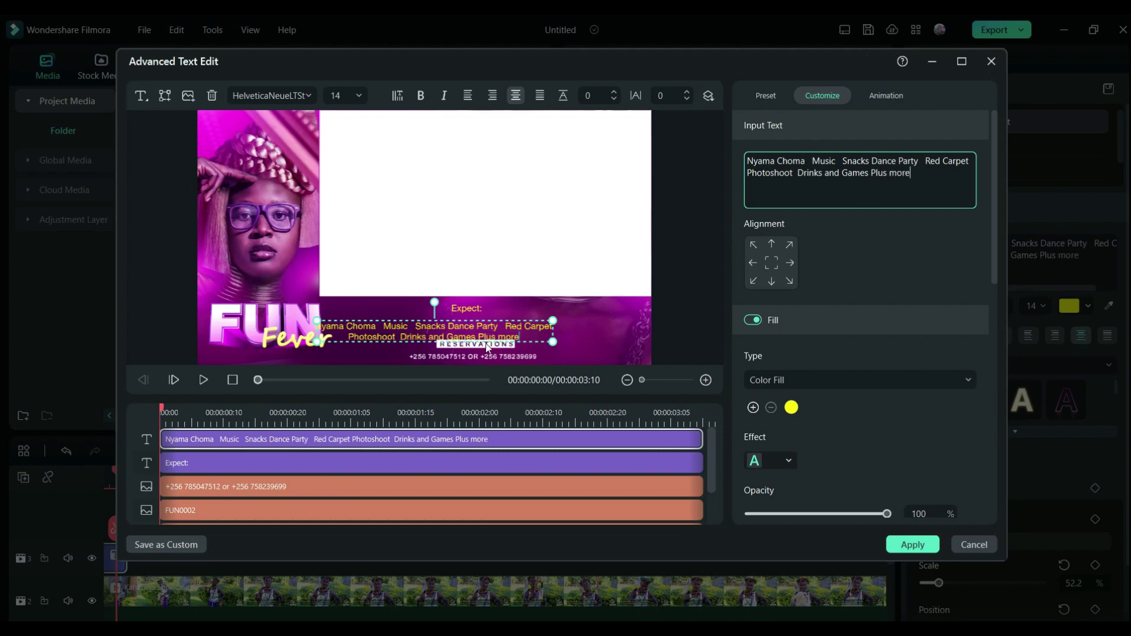
- Set the activities text's fill to white, place it between "Expect:" and the reservations clear of the logo, and centre-align its lines
{"action": "left_click", "coordinate": [792, 407]}
{"action": "left_click", "coordinate": [884, 474]}
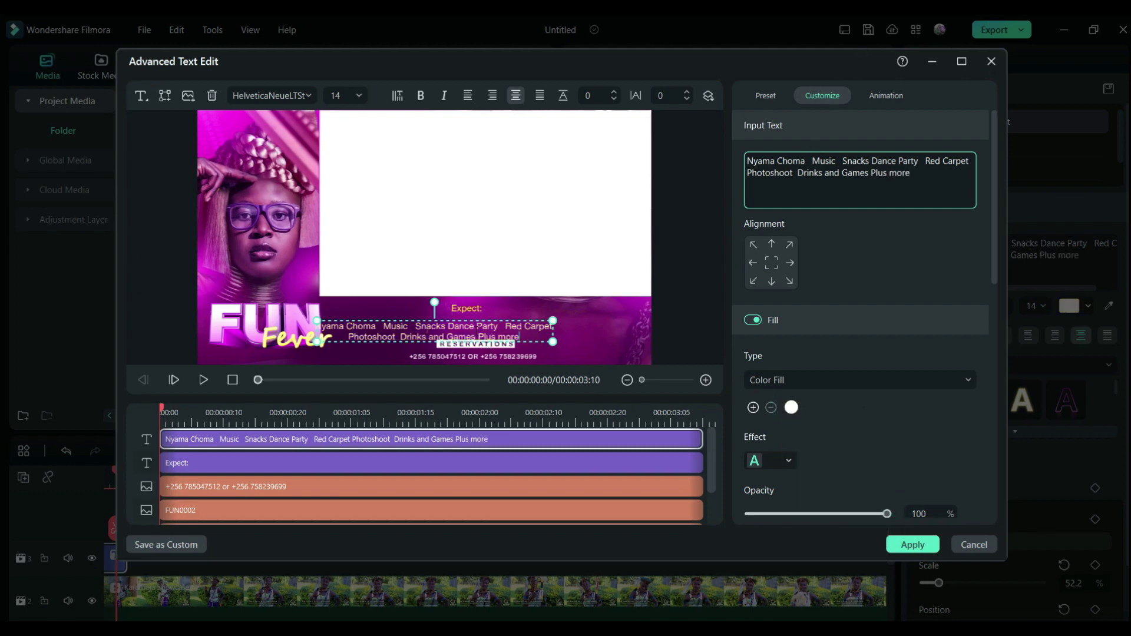
{"action": "left_click_drag", "start_coordinate": [475, 322], "coordinate": [523, 314]}
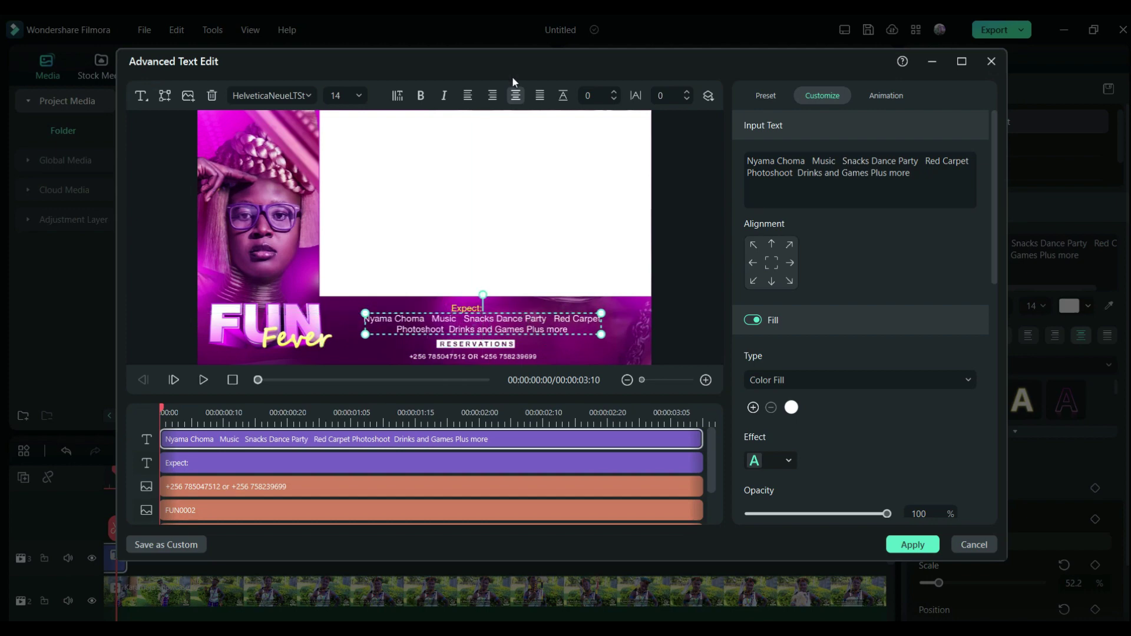
{"action": "left_click", "coordinate": [468, 96]}
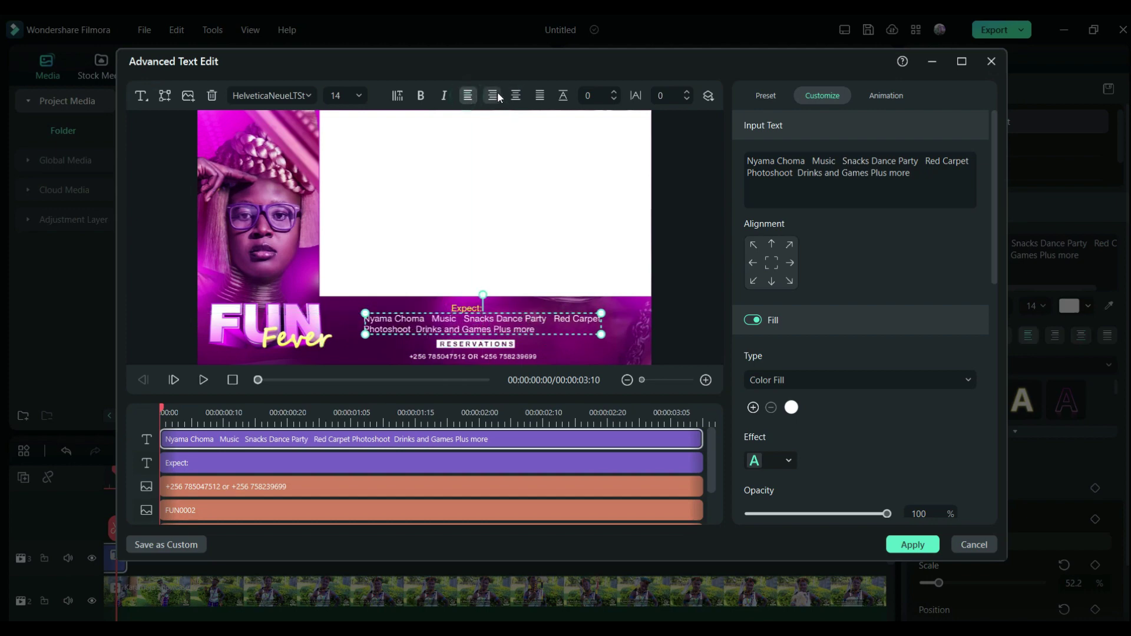
{"action": "left_click", "coordinate": [516, 96]}
- Shift the "Expect:" text sideways to centre it over the two-line activities text, then select the reservations image
{"action": "left_click", "coordinate": [465, 308]}
{"action": "left_click_drag", "start_coordinate": [465, 308], "coordinate": [482, 324]}
{"action": "left_click", "coordinate": [495, 350]}
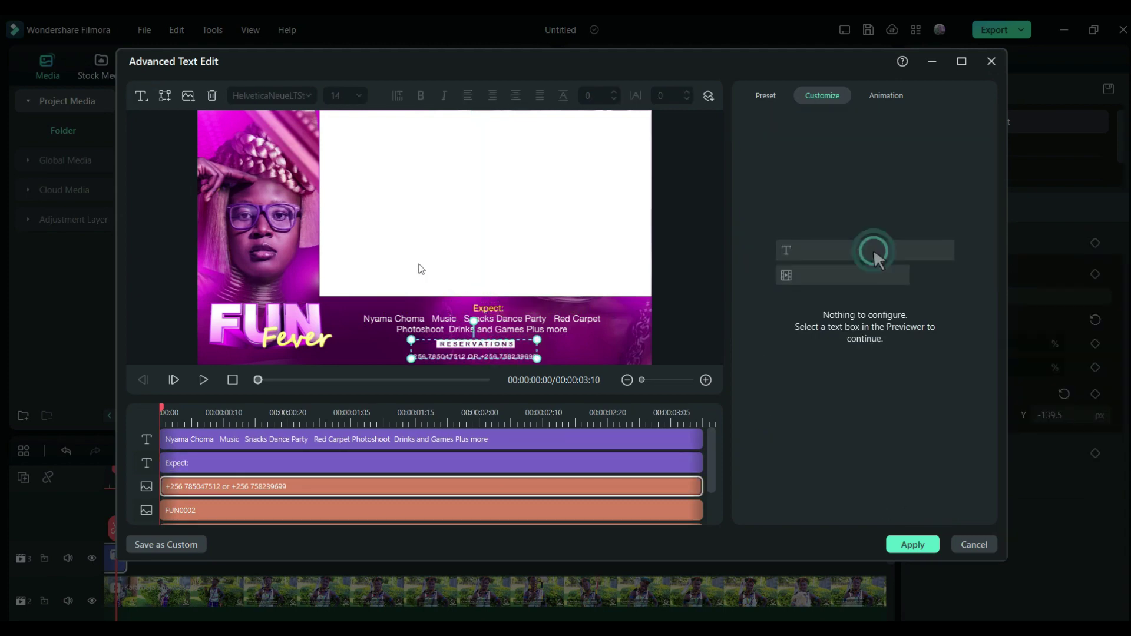
- Apply the Up Down 1 animation to the portrait image layer named 1
{"action": "left_click_drag", "start_coordinate": [163, 413], "coordinate": [5, 415]}
{"action": "left_click", "coordinate": [884, 96]}
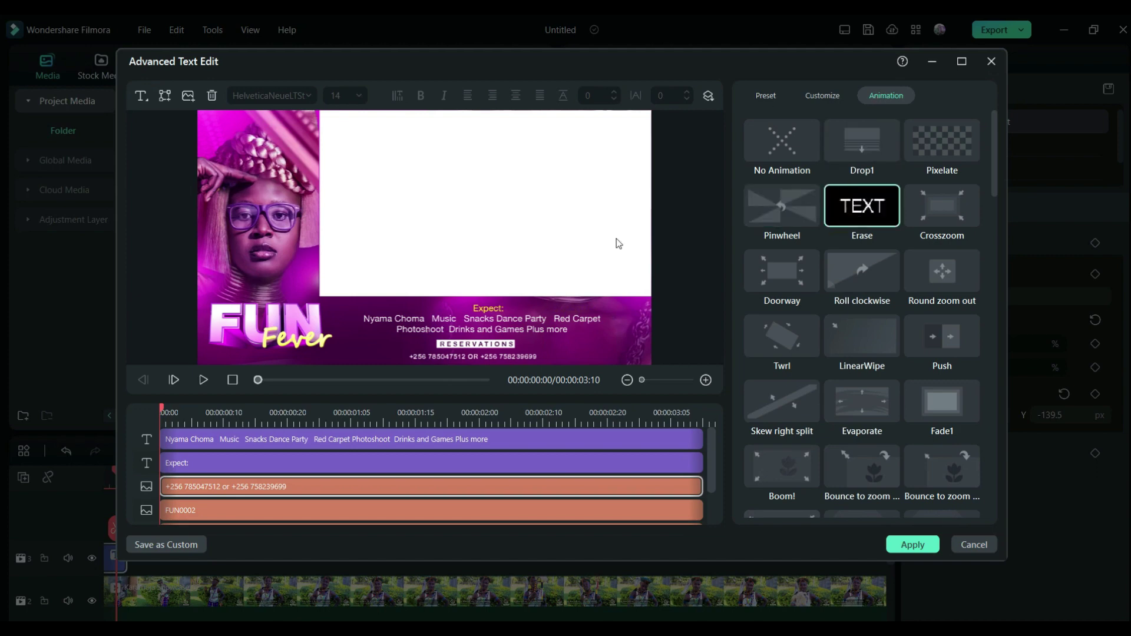
{"action": "scroll", "coordinate": [196, 503], "scroll_direction": "down", "scroll_amount": 2}
{"action": "left_click", "coordinate": [190, 494]}
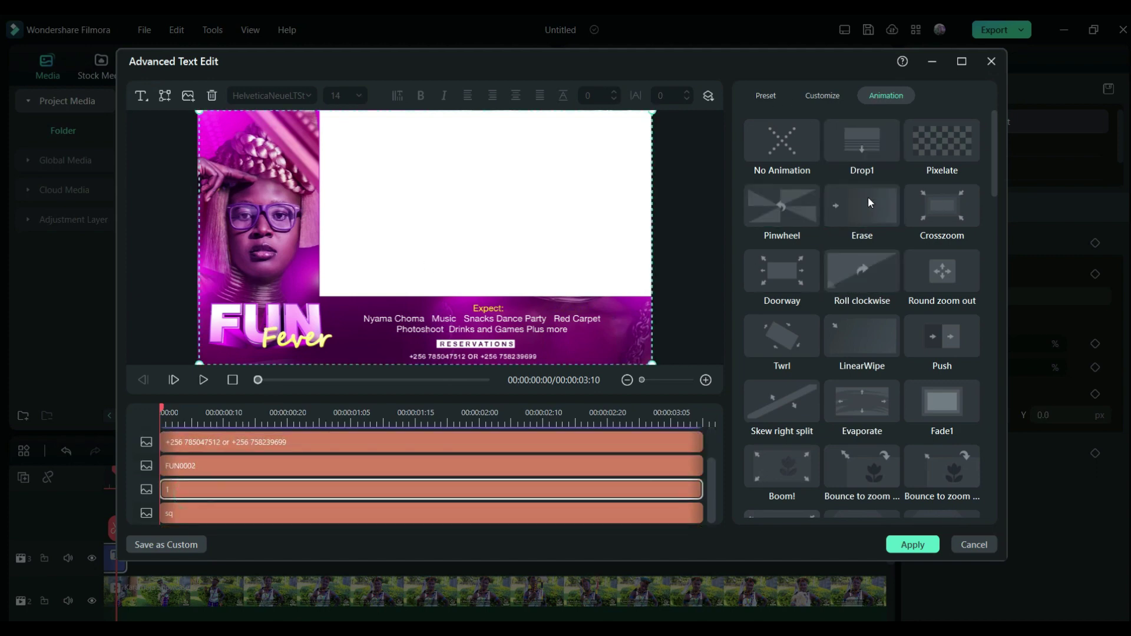
{"action": "left_click", "coordinate": [941, 202]}
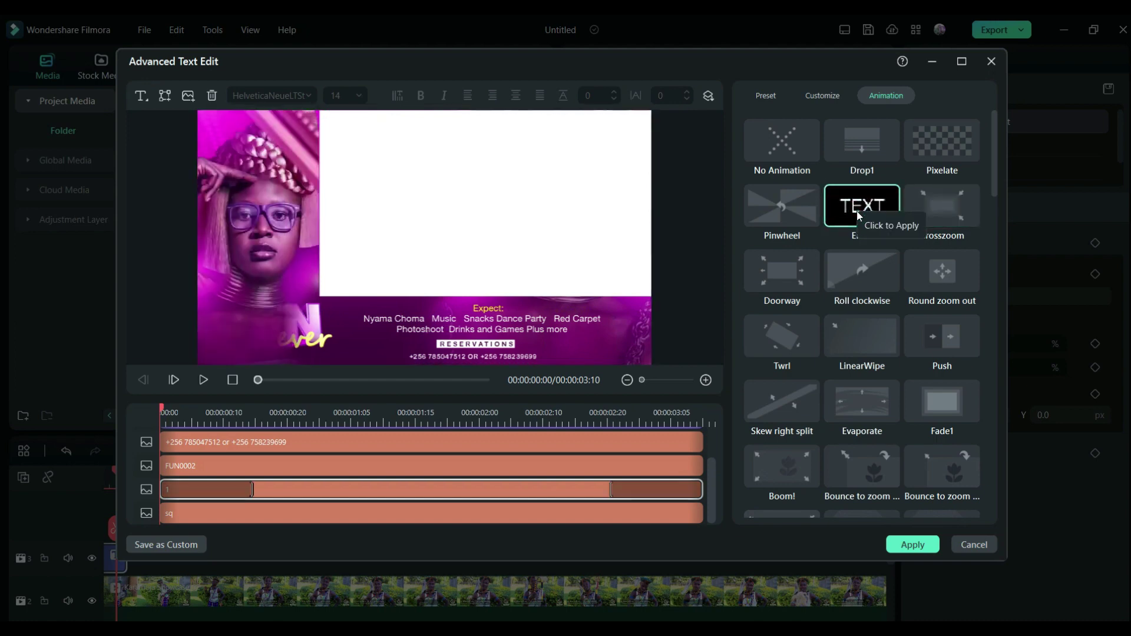
{"action": "mouse_move", "coordinate": [995, 190]}
{"action": "left_mouse_down"}
{"action": "mouse_move", "coordinate": [1003, 337]}
{"action": "mouse_move", "coordinate": [992, 436]}
{"action": "left_mouse_up"}
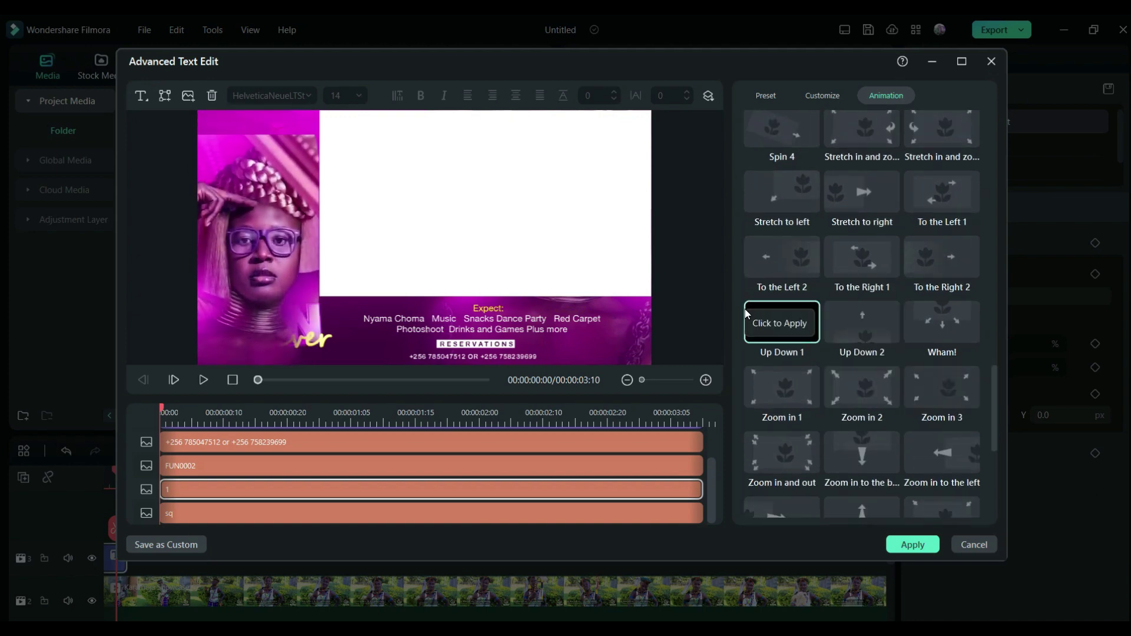
- Apply the Wham! animation to the FUN0002 logo and stagger the layer starts: portrait at 2 frames, logo at 4, reservations at 5
{"action": "left_click", "coordinate": [204, 381]}
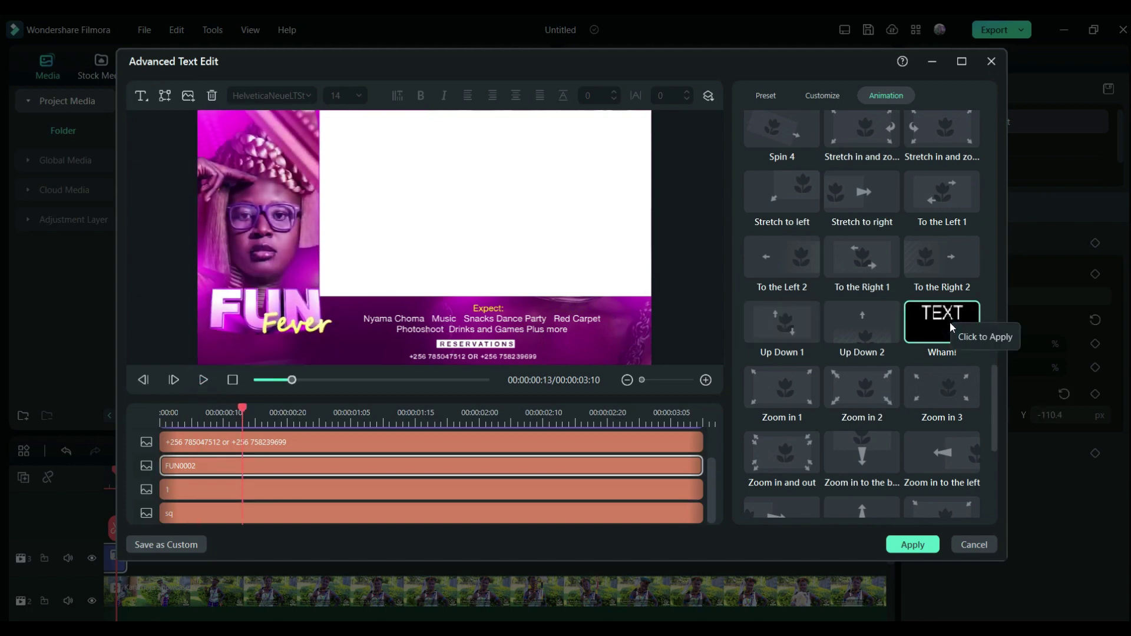
{"action": "left_click", "coordinate": [165, 469]}
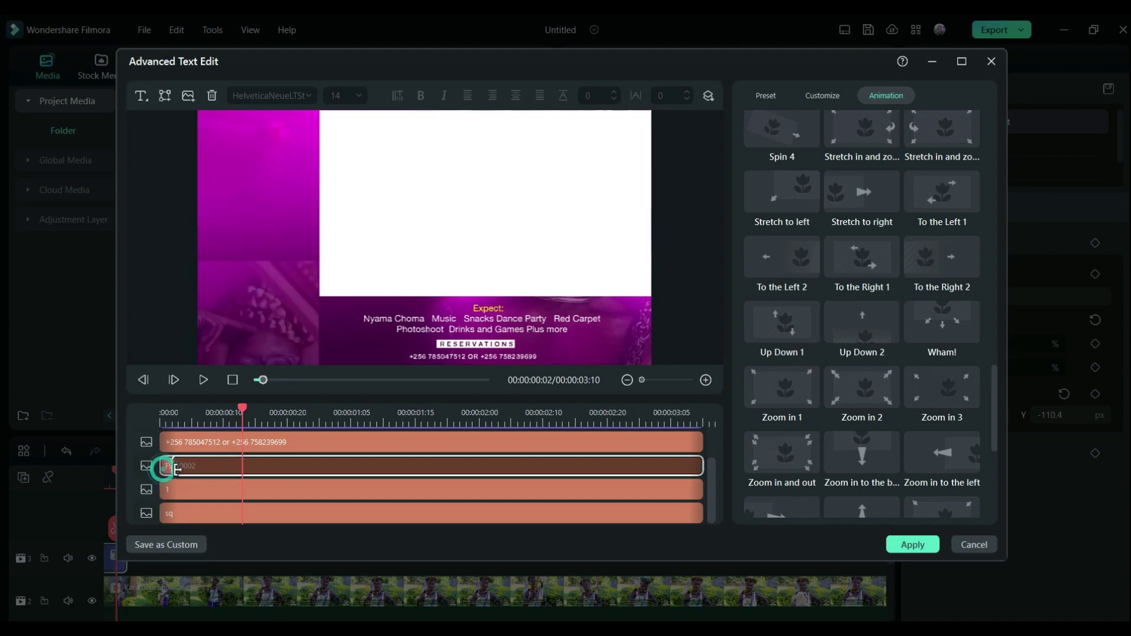
{"action": "left_click_drag", "start_coordinate": [176, 470], "coordinate": [183, 476]}
{"action": "left_click", "coordinate": [226, 418]}
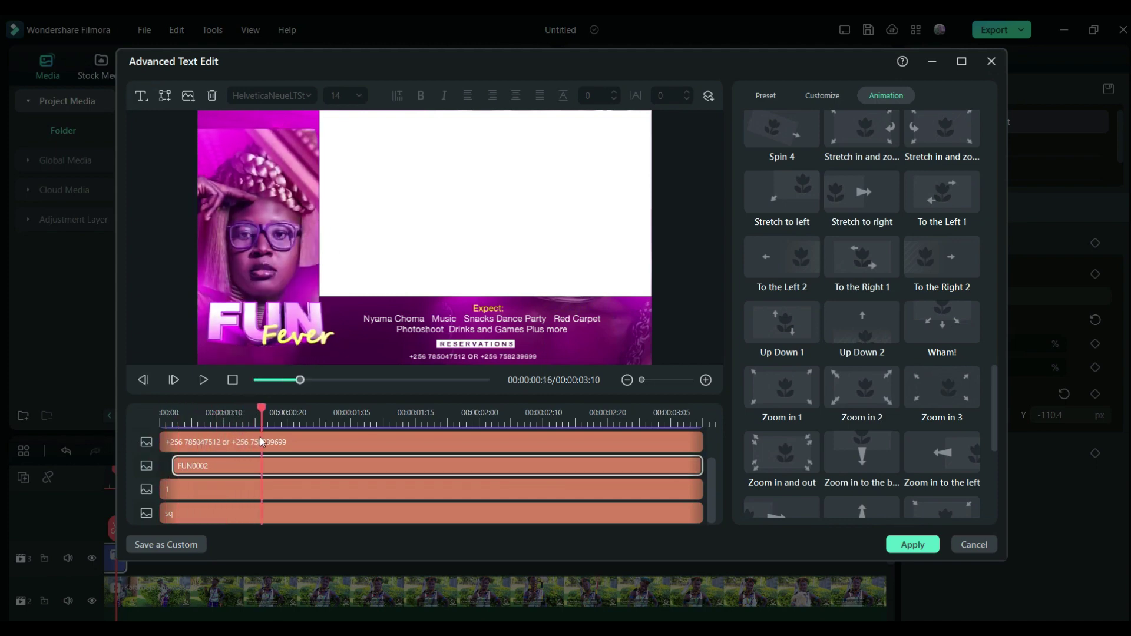
{"action": "left_click", "coordinate": [161, 492]}
{"action": "left_click_drag", "start_coordinate": [159, 494], "coordinate": [193, 442]}
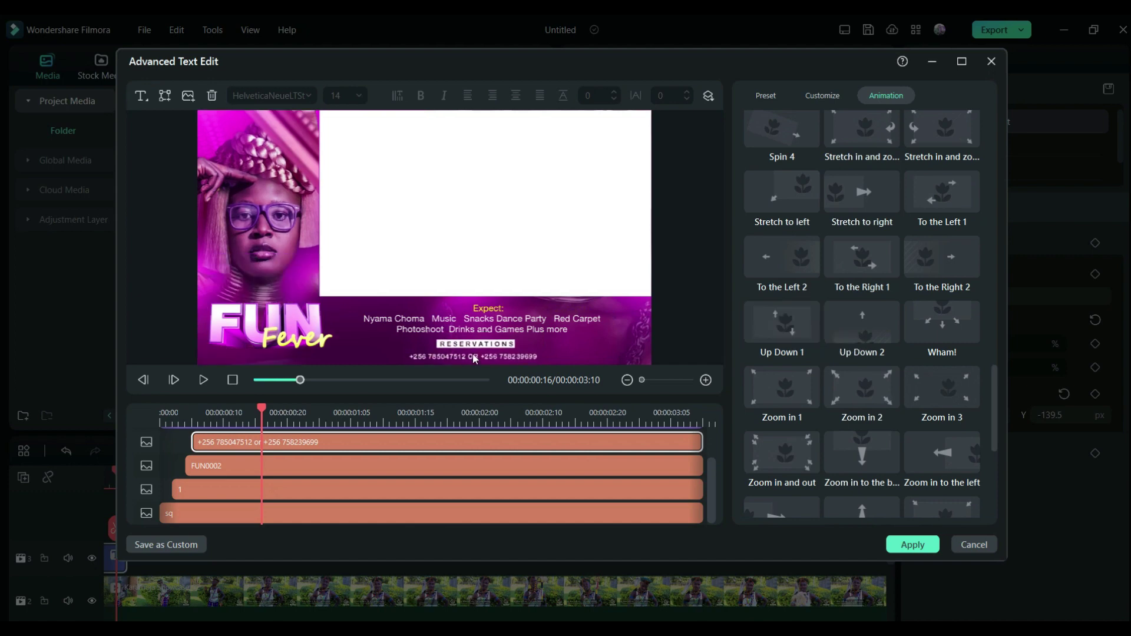
- Apply the Type Writer animation to the two-line activities text
{"action": "left_click", "coordinate": [466, 323]}
{"action": "scroll", "coordinate": [927, 151], "scroll_direction": "up", "scroll_amount": 10}
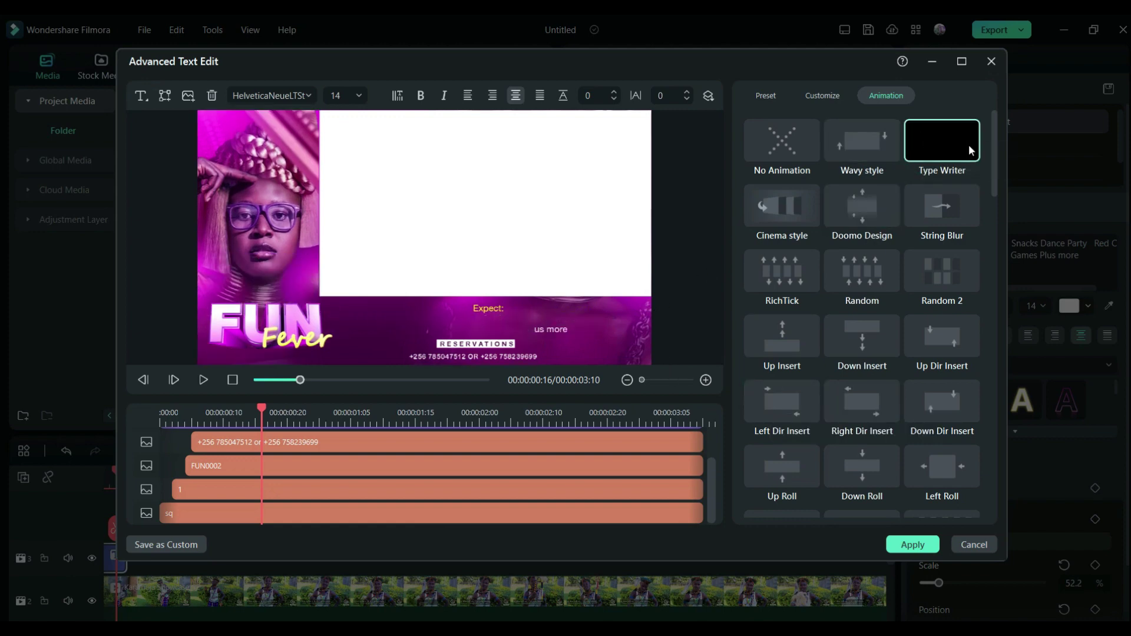
{"action": "mouse_move", "coordinate": [995, 153]}
{"action": "left_mouse_down"}
{"action": "mouse_move", "coordinate": [999, 189]}
{"action": "mouse_move", "coordinate": [990, 93]}
{"action": "left_mouse_up"}
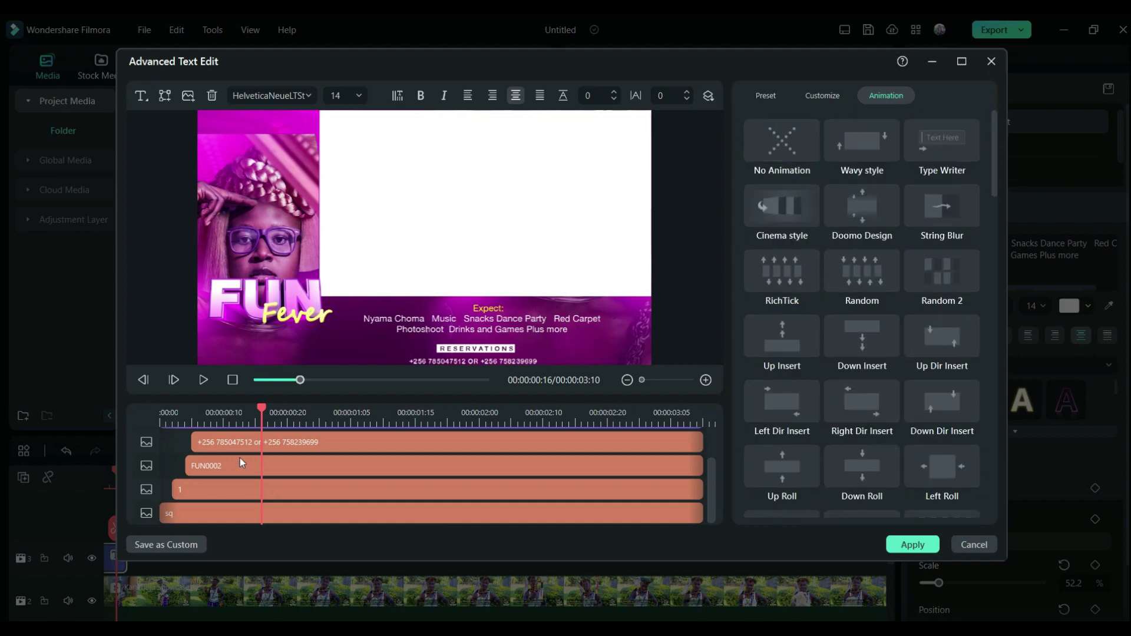
- Trim the activities text to start at about 6 frames, lengthen its entrance animation, shorten its exit animation and scrub through the result
{"action": "scroll", "coordinate": [252, 439], "scroll_direction": "up", "scroll_amount": 2}
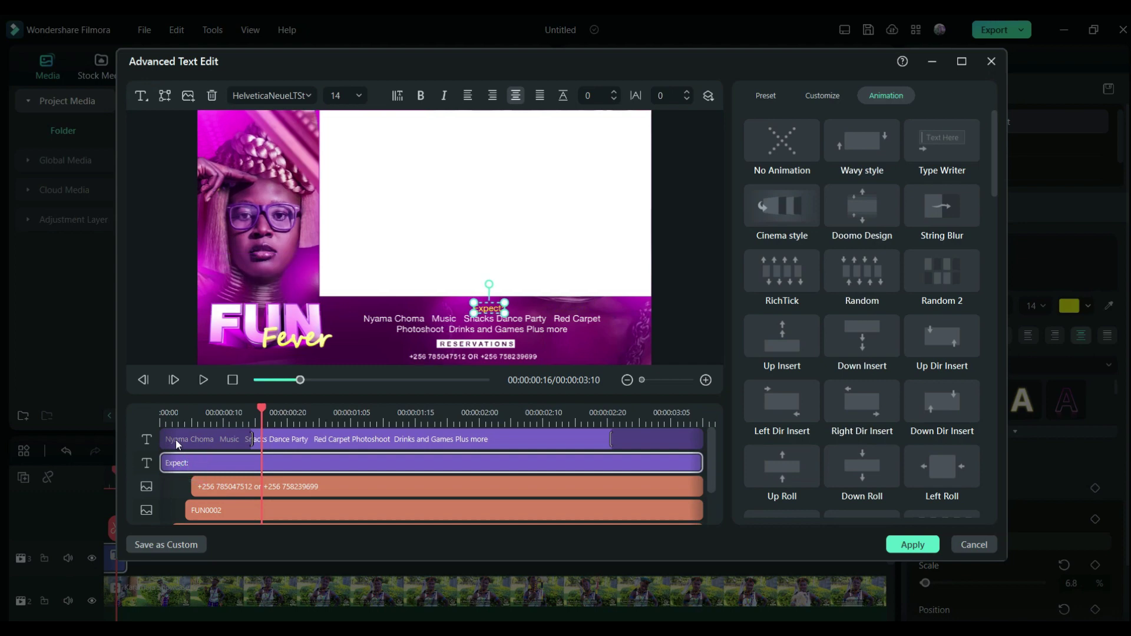
{"action": "left_click_drag", "start_coordinate": [162, 440], "coordinate": [201, 442]}
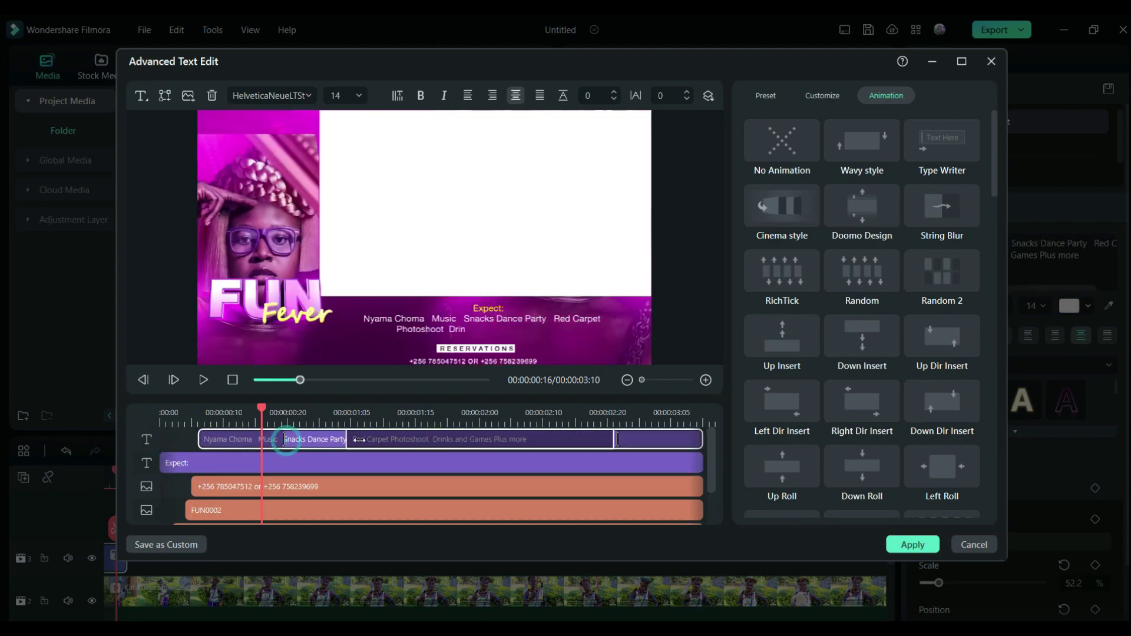
{"action": "left_click_drag", "start_coordinate": [618, 438], "coordinate": [674, 439]}
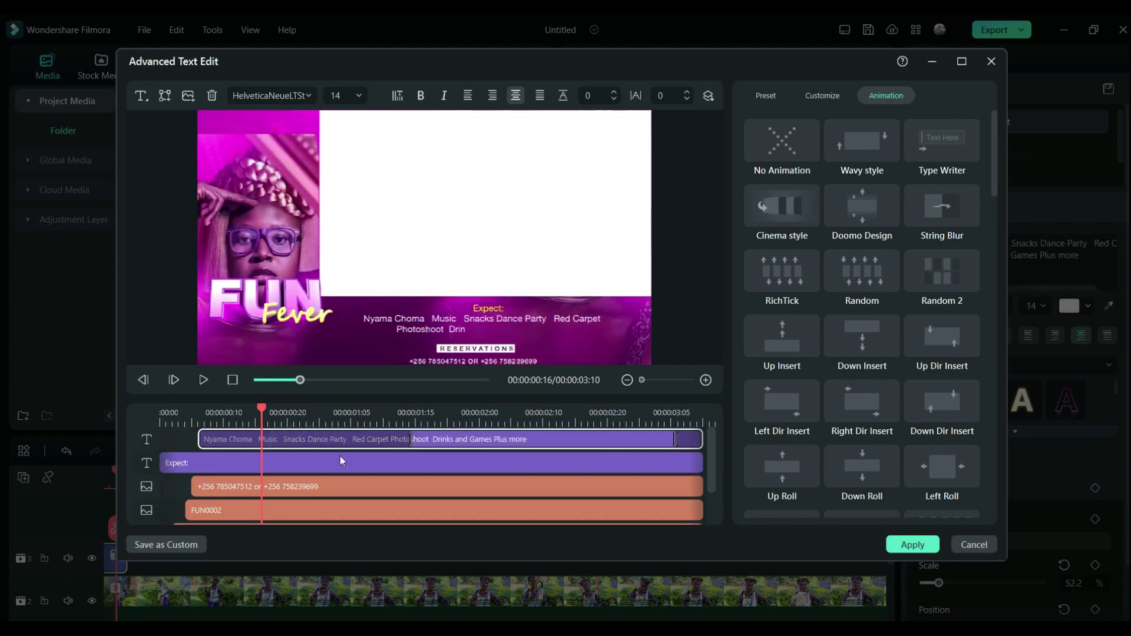
{"action": "left_click_drag", "start_coordinate": [260, 418], "coordinate": [391, 433]}
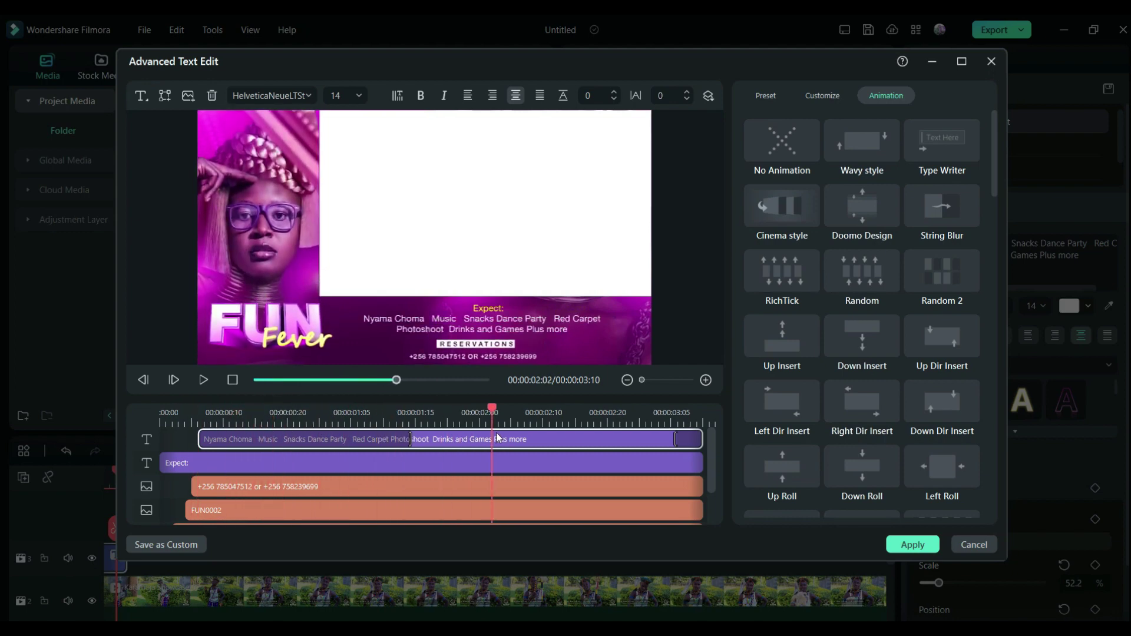
{"action": "mouse_move", "coordinate": [496, 437]}
{"action": "left_mouse_down"}
{"action": "mouse_move", "coordinate": [699, 439]}
{"action": "mouse_move", "coordinate": [485, 439]}
{"action": "mouse_move", "coordinate": [219, 463]}
{"action": "left_mouse_up"}
- Apply the Doomo Design animation to the "Expect:" text and trim the layer's start to about 5 frames and its end slightly
{"action": "left_click", "coordinate": [205, 464]}
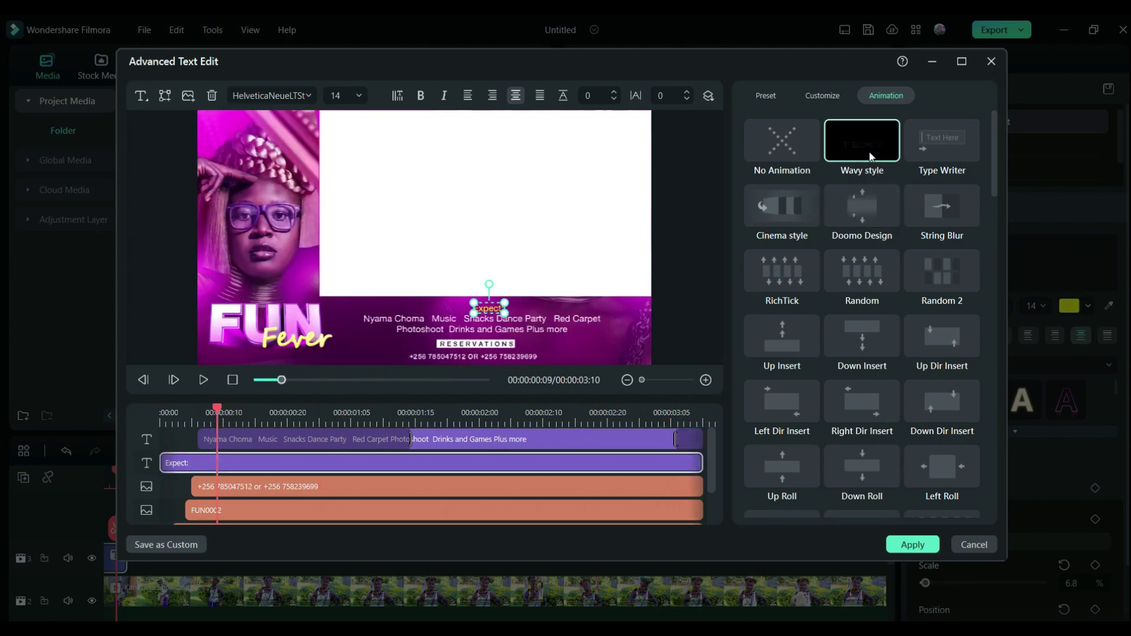
{"action": "left_click", "coordinate": [864, 204]}
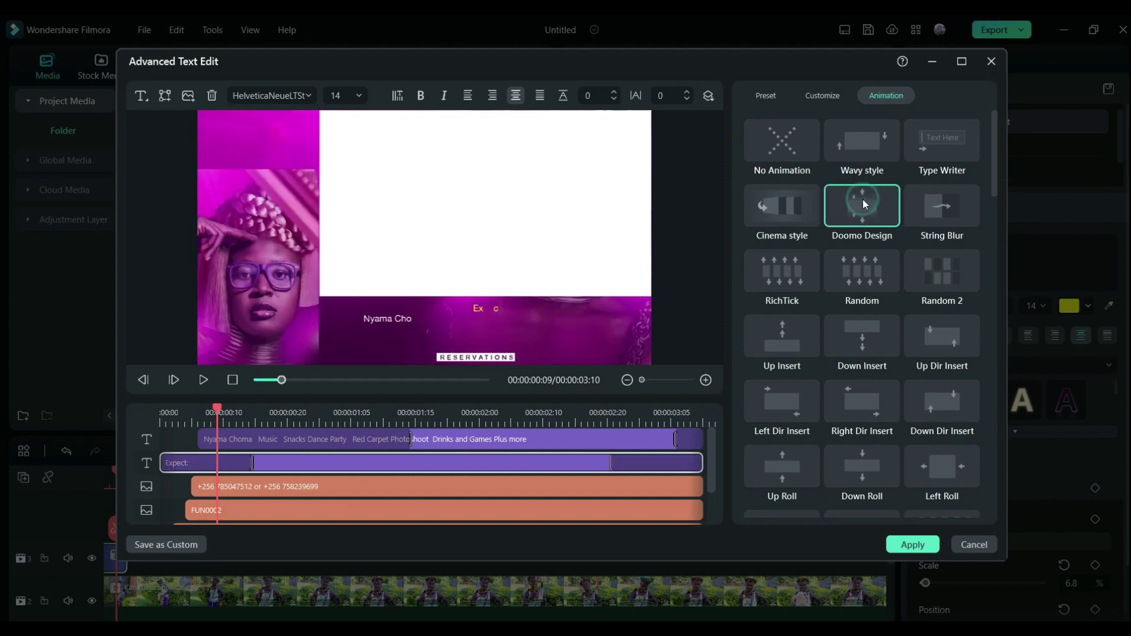
{"action": "left_click_drag", "start_coordinate": [165, 466], "coordinate": [201, 467]}
{"action": "left_click_drag", "start_coordinate": [699, 466], "coordinate": [684, 466]}
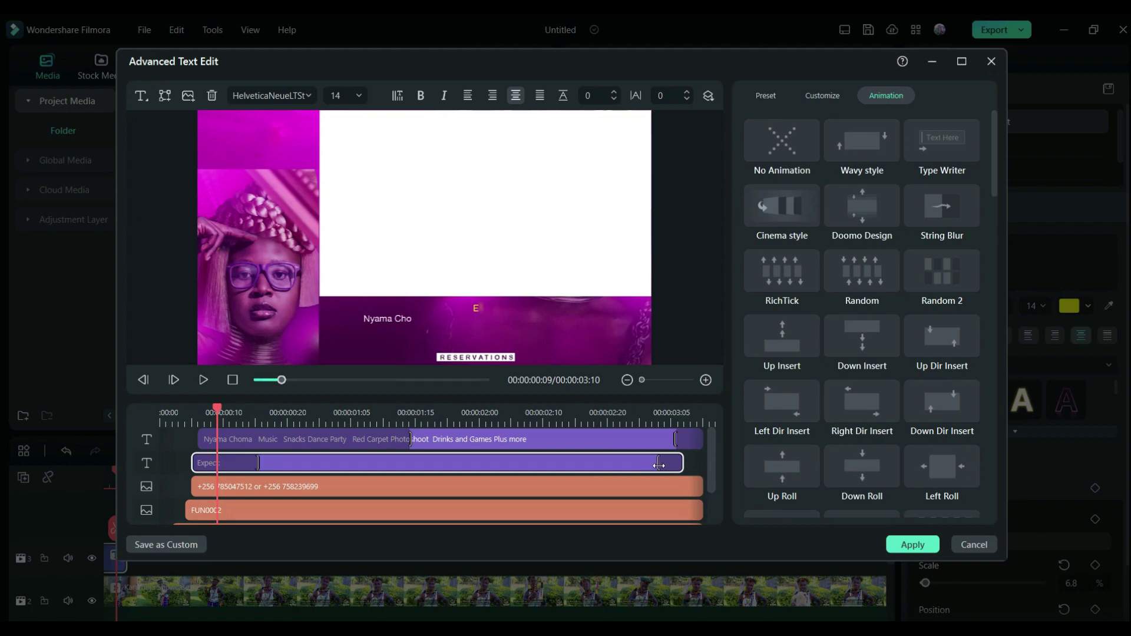
- Apply the advanced text edits and save the title as a custom preset named "Squeeze Back"
{"action": "left_click", "coordinate": [913, 544]}
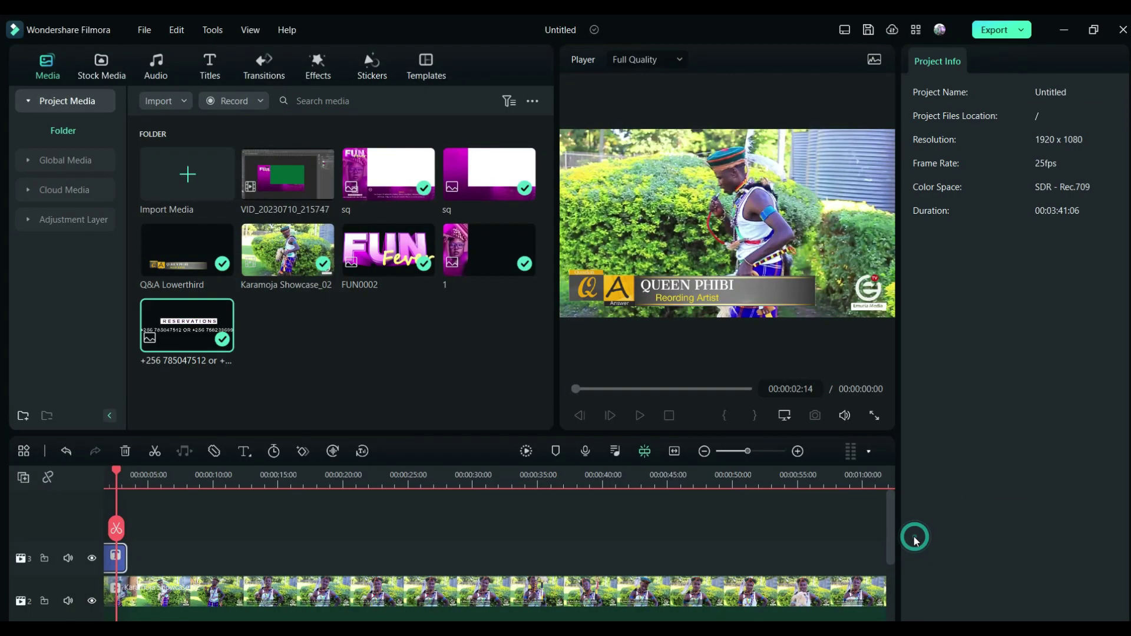
{"action": "left_click", "coordinate": [1109, 90]}
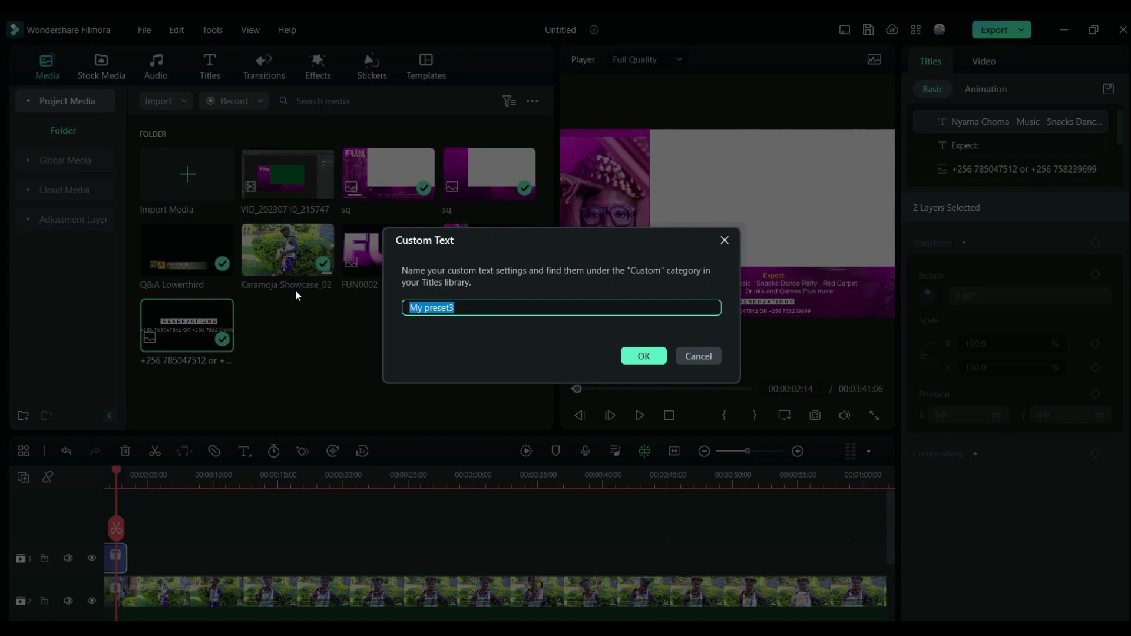
{"action": "type", "text": "Squeeze Back"}
{"action": "left_click", "coordinate": [644, 357]}
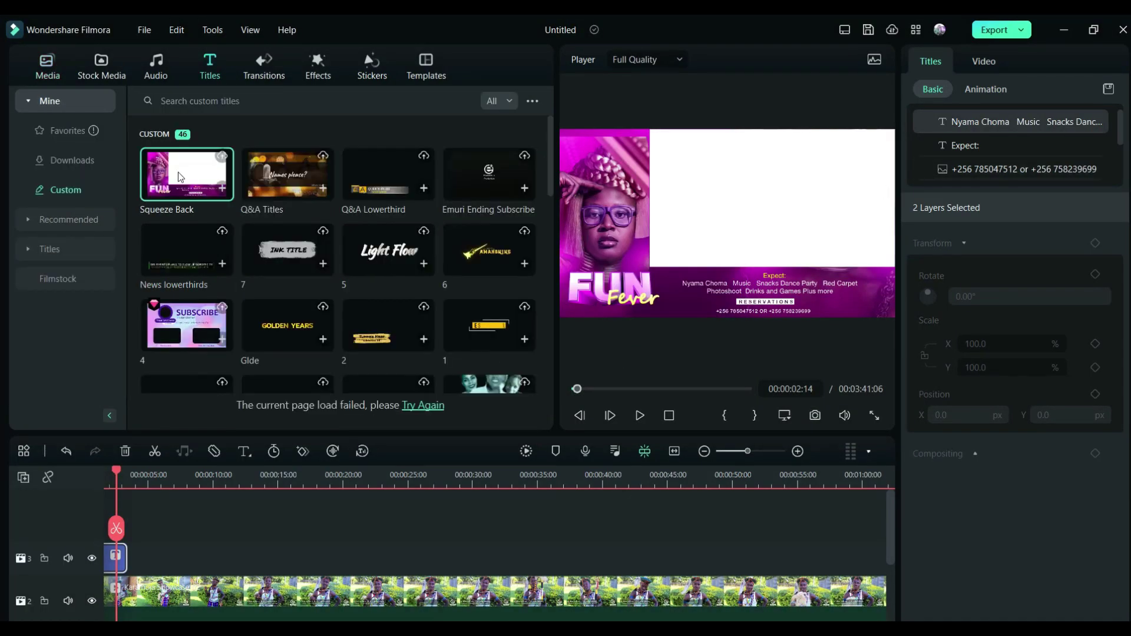
- Preview the Squeeze Back custom title and place it on video track 1 at about 6.5 seconds
{"action": "left_click", "coordinate": [180, 176]}
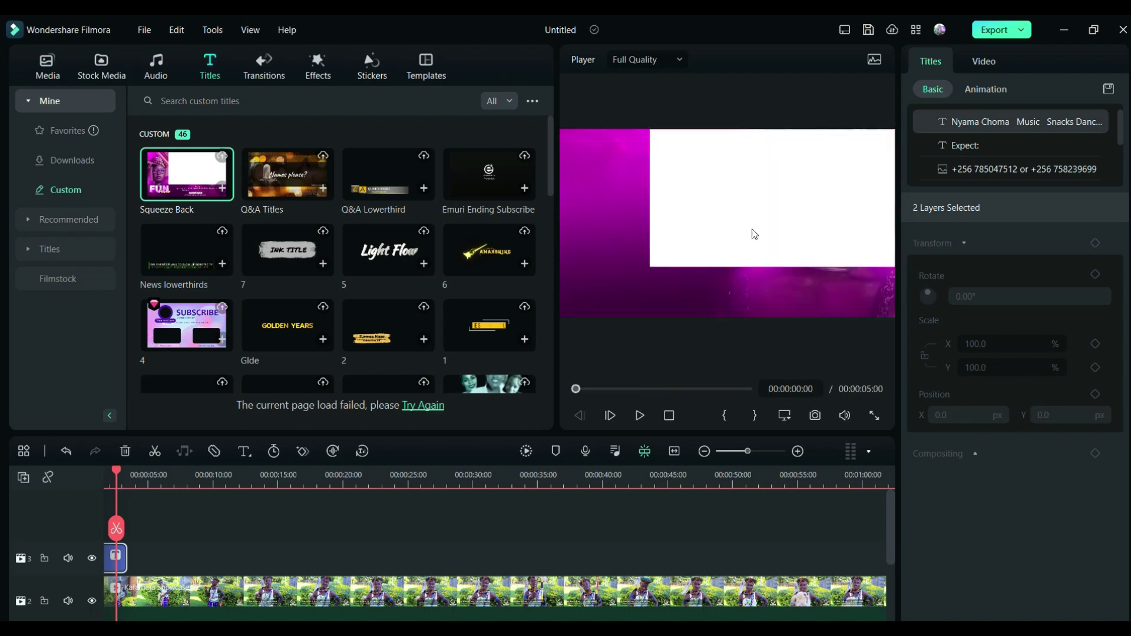
{"action": "left_click_drag", "start_coordinate": [199, 192], "coordinate": [192, 556]}
{"action": "left_click", "coordinate": [185, 475]}
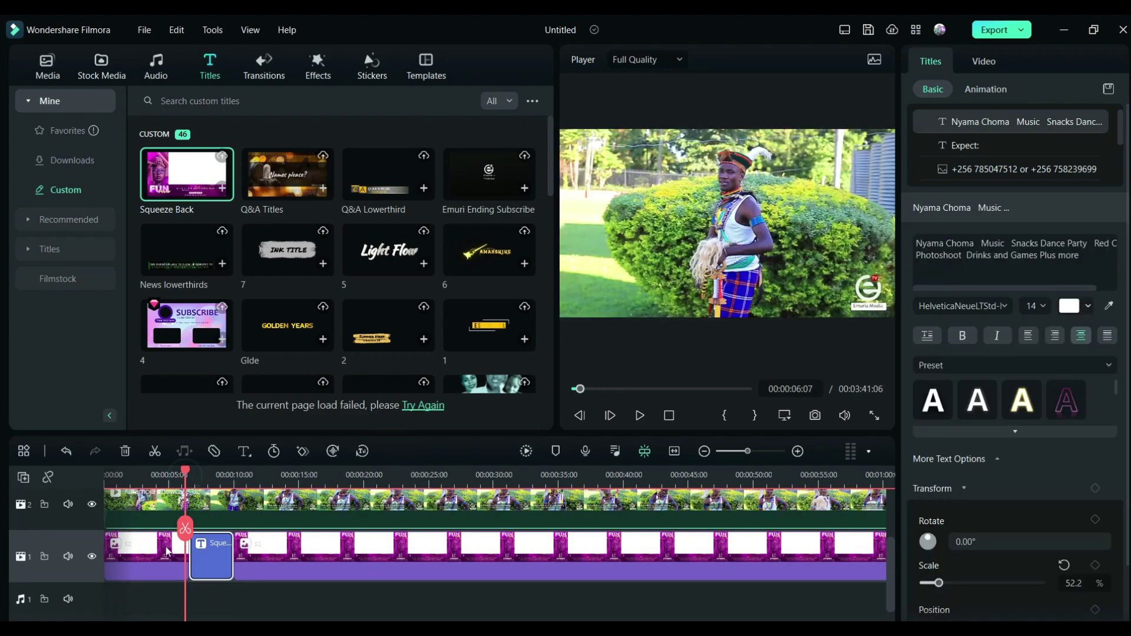
- Delete the old flyer image pieces before and after the Squeeze Back title on video track 1
{"action": "left_click", "coordinate": [165, 551]}
{"action": "key", "text": "Delete"}
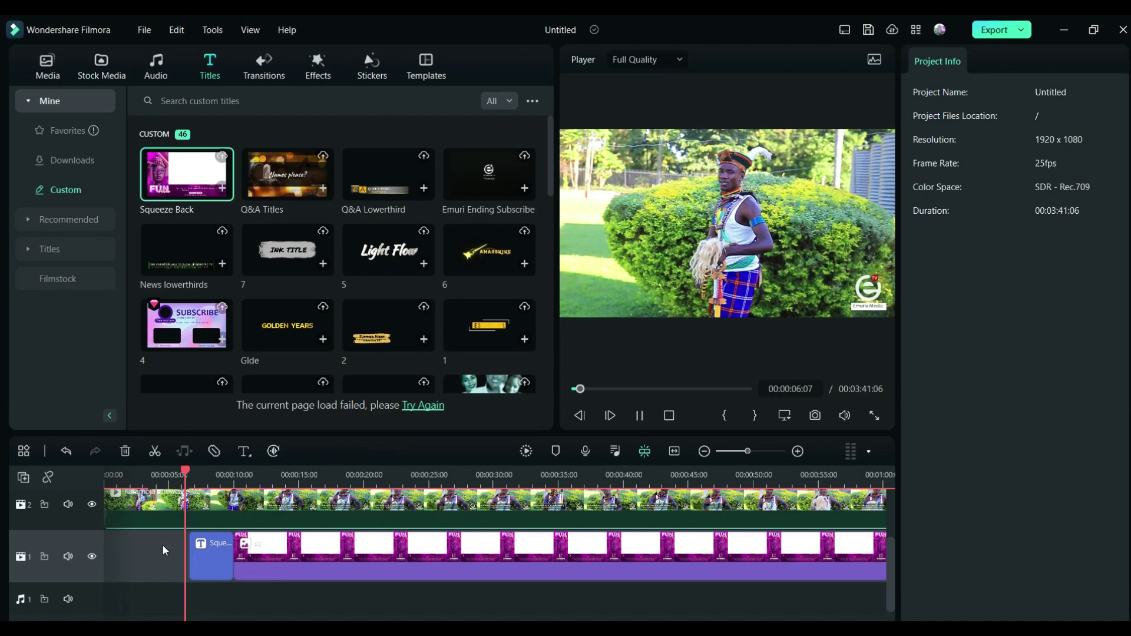
{"action": "key", "text": "space"}
{"action": "left_click", "coordinate": [245, 502]}
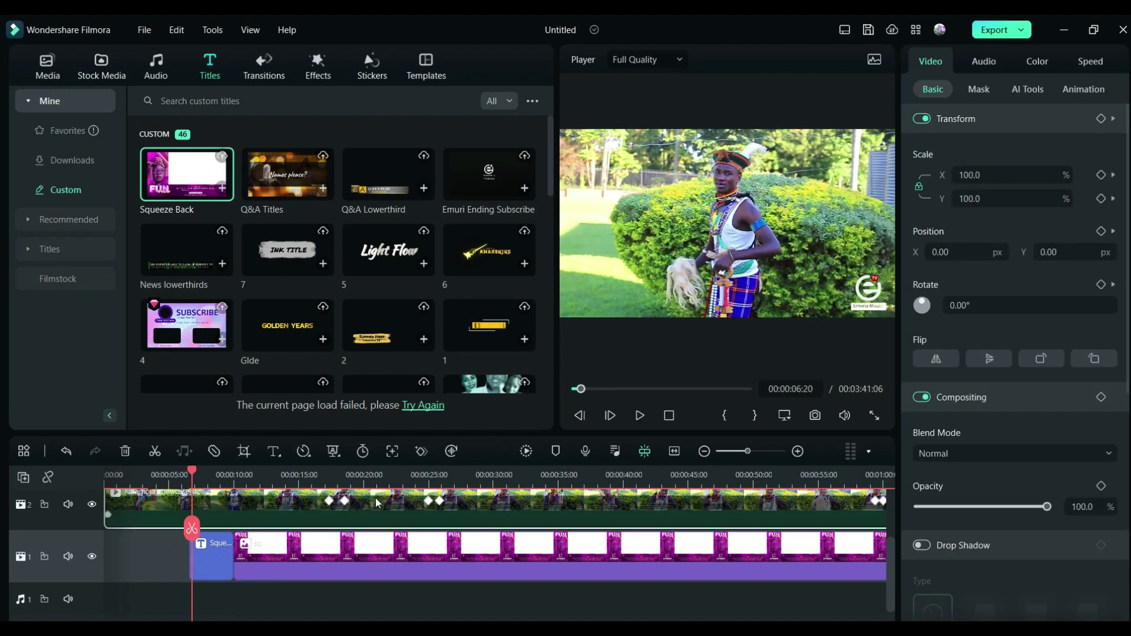
{"action": "left_click", "coordinate": [362, 545]}
{"action": "key", "text": "Delete"}
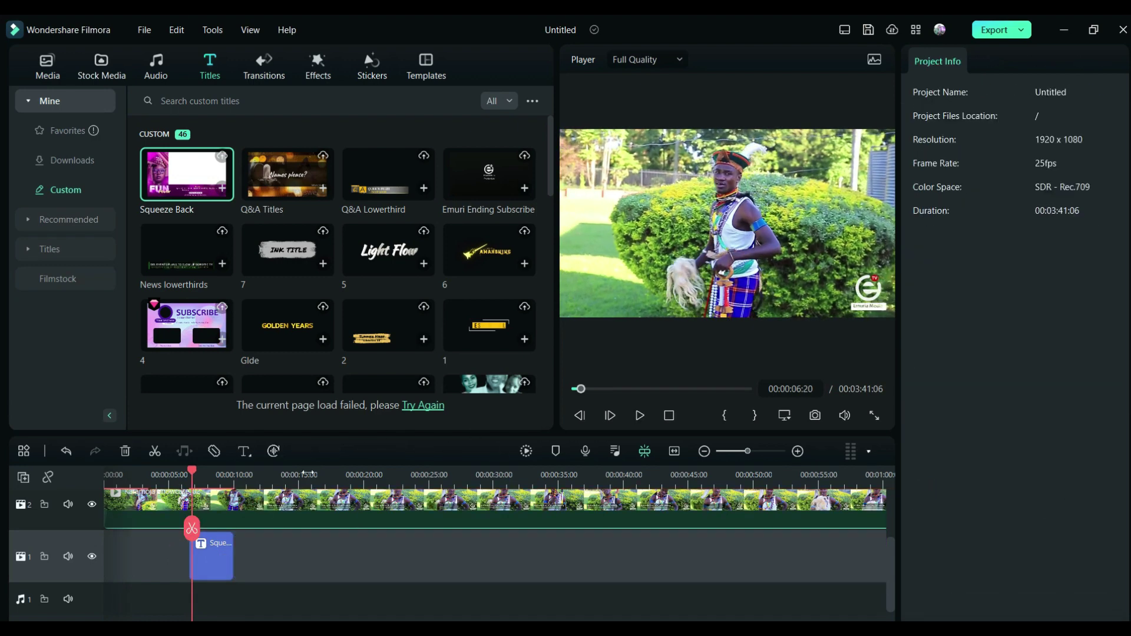
- Move the Squeeze Back title along track 1 to start at about 00:00:17, where the main video begins shrinking
{"action": "left_click", "coordinate": [301, 505]}
{"action": "left_click", "coordinate": [227, 549]}
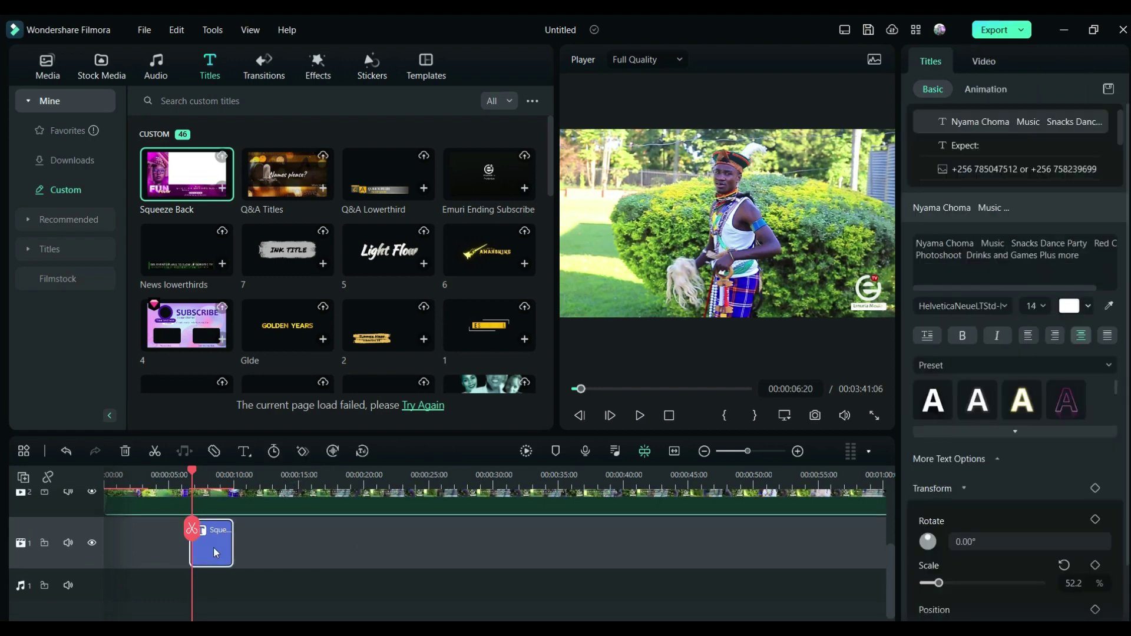
{"action": "left_click_drag", "start_coordinate": [214, 547], "coordinate": [362, 548]}
{"action": "scroll", "coordinate": [339, 503], "scroll_direction": "up", "scroll_amount": 3}
{"action": "left_click", "coordinate": [334, 478]}
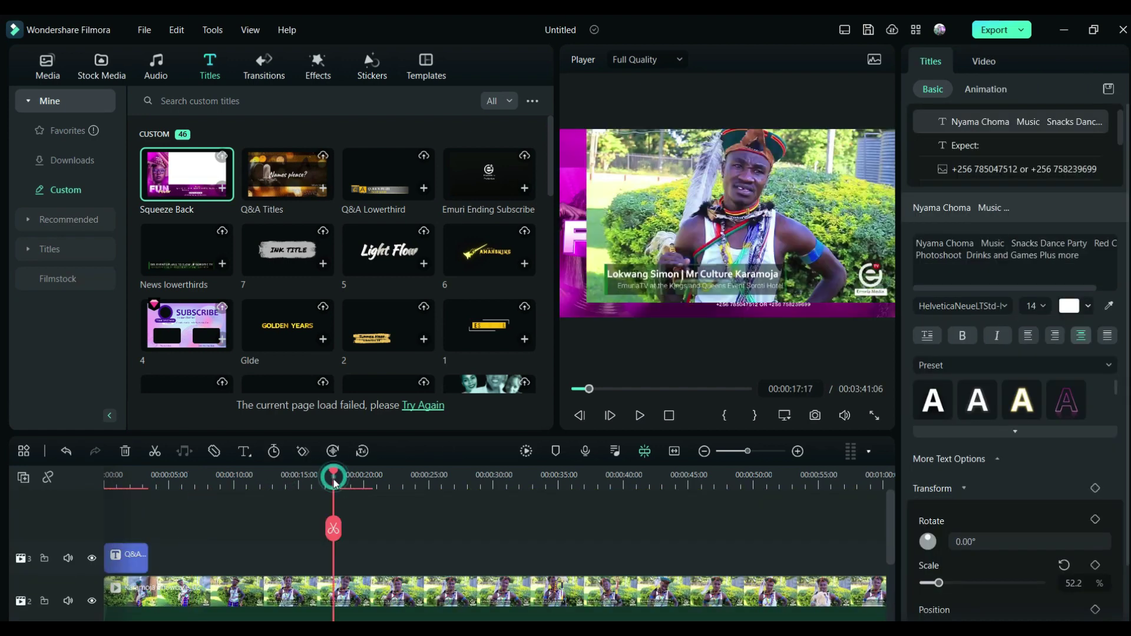
- Extend the Squeeze Back title's end to about 00:00:26 to cover the whole squeeze, and play the section back
{"action": "left_click", "coordinate": [345, 609]}
{"action": "left_click", "coordinate": [351, 630]}
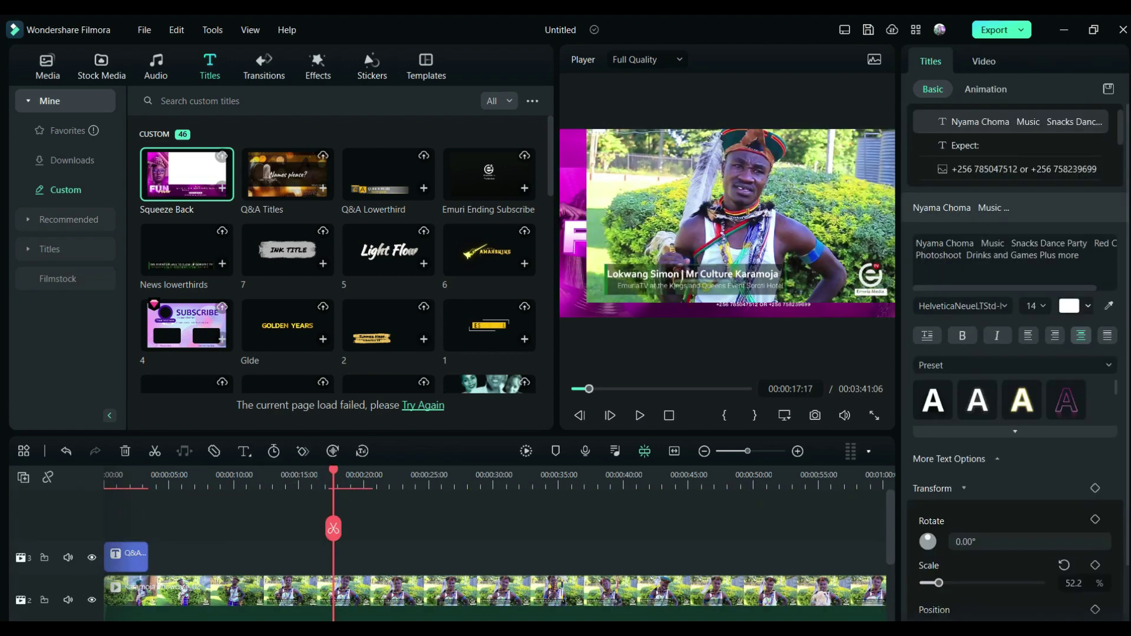
{"action": "key", "text": "space"}
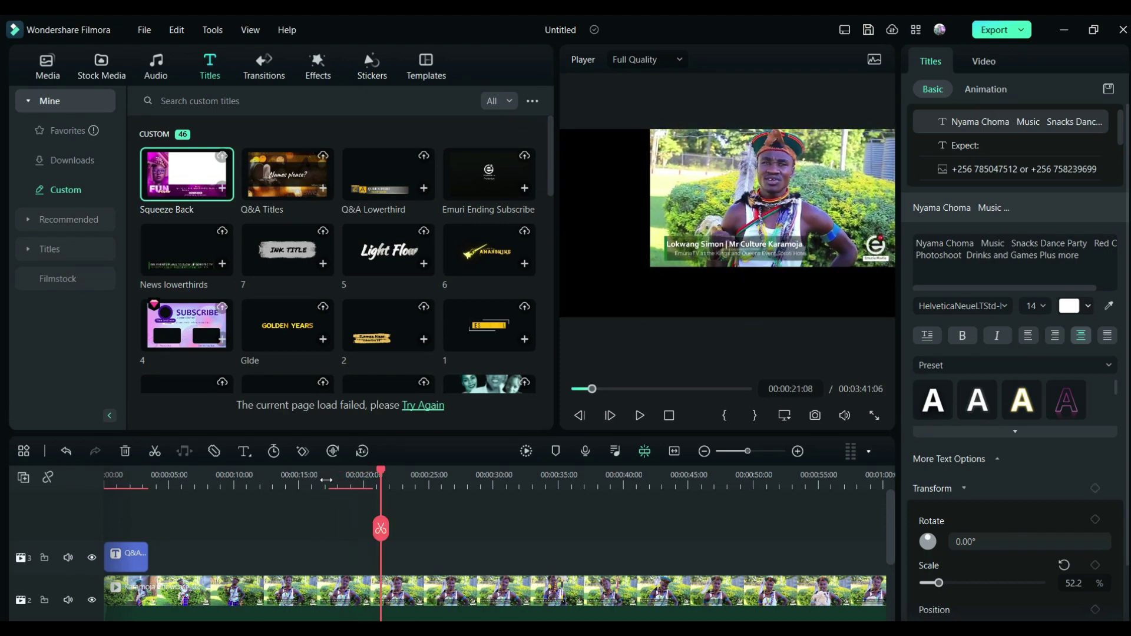
{"action": "scroll", "coordinate": [354, 566], "scroll_direction": "down", "scroll_amount": 2}
{"action": "key", "text": "space"}
{"action": "left_click_drag", "start_coordinate": [367, 598], "coordinate": [420, 592]}
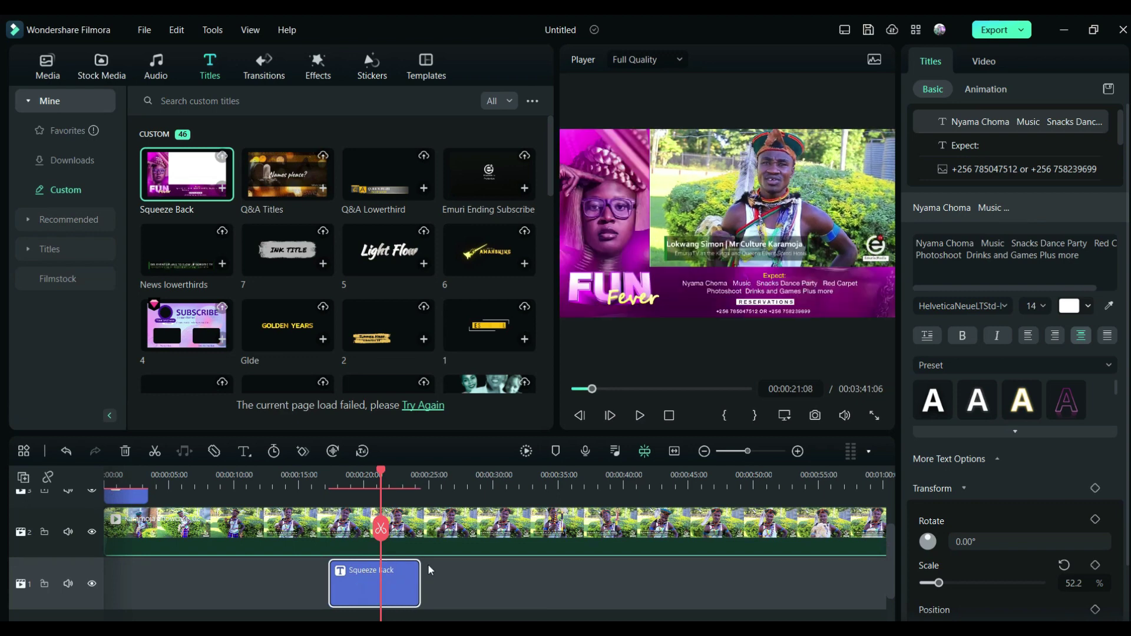
{"action": "left_click_drag", "start_coordinate": [385, 472], "coordinate": [430, 483]}
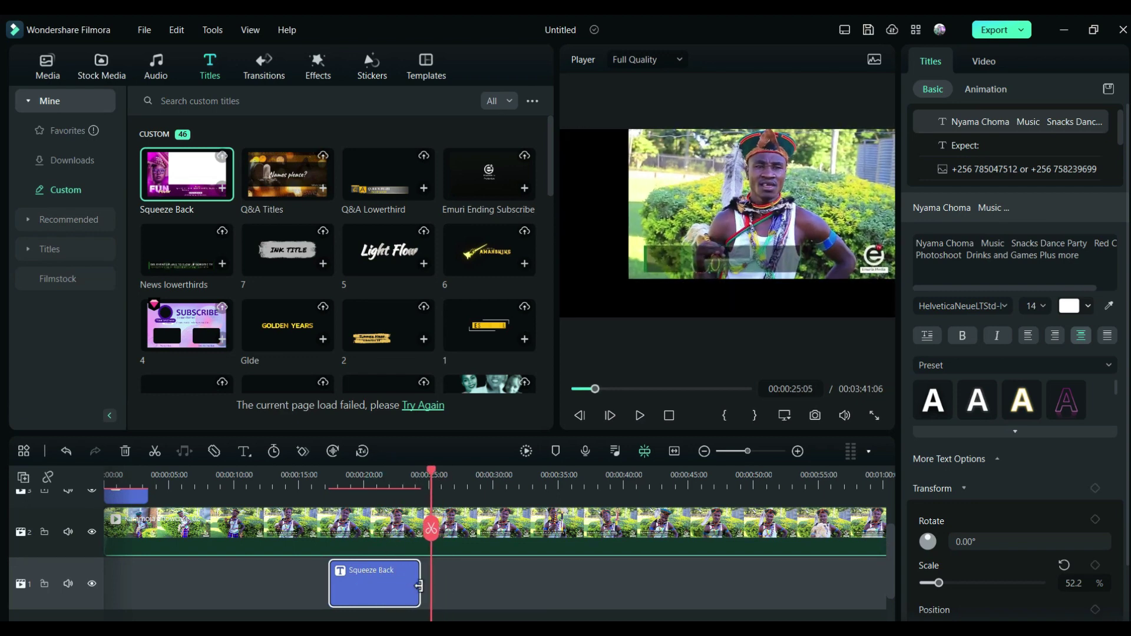
{"action": "left_click_drag", "start_coordinate": [419, 586], "coordinate": [438, 582]}
{"action": "key", "text": "space"}
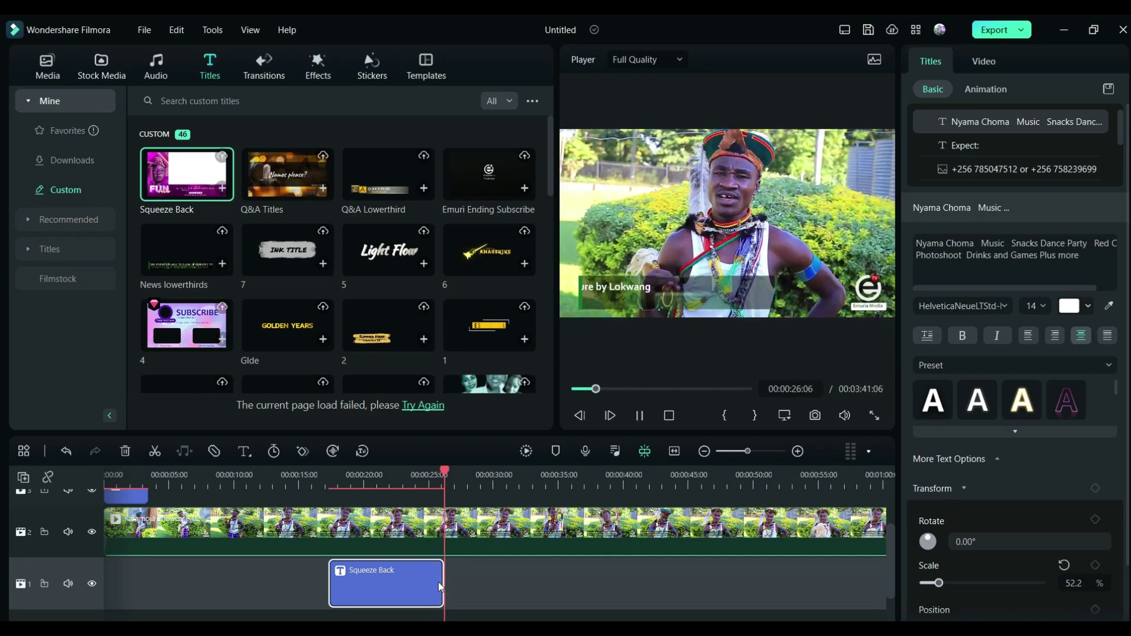
{"action": "left_click", "coordinate": [326, 480]}
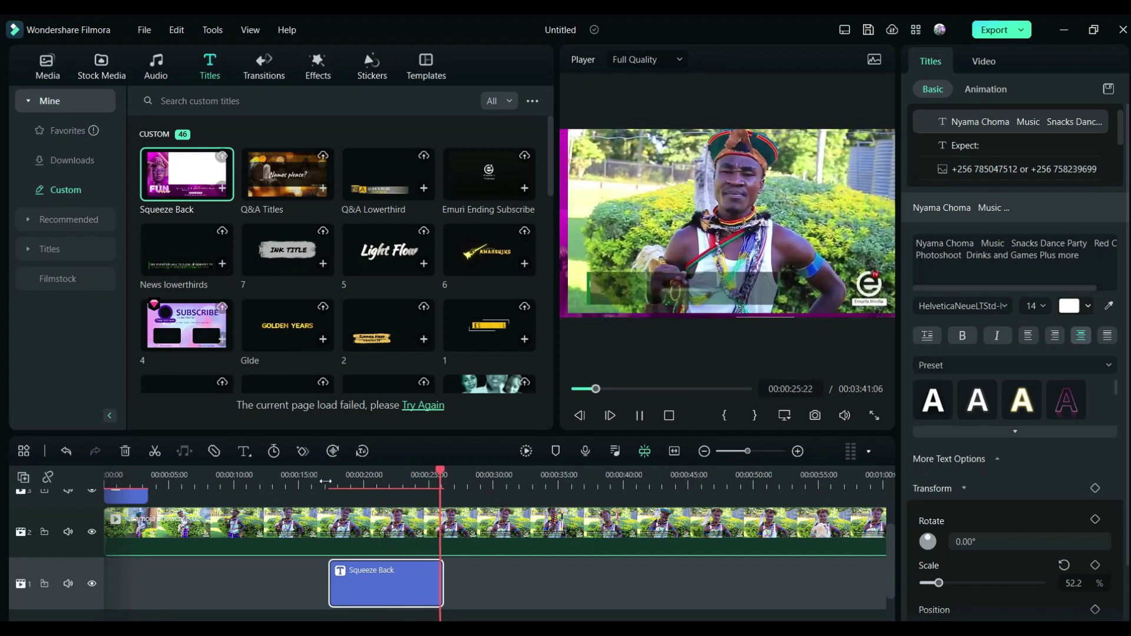
{"action": "key", "text": "space"}
{"action": "key", "text": "super"}
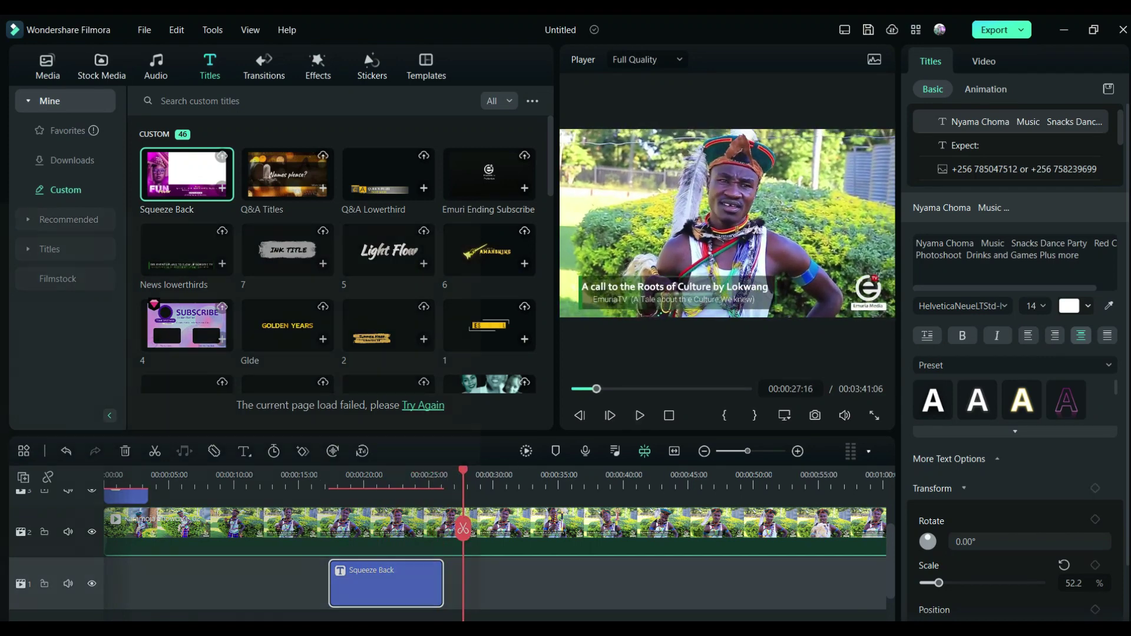
{"action": "left_click", "coordinate": [939, 632]}
{"action": "right_click", "coordinate": [981, 617]}
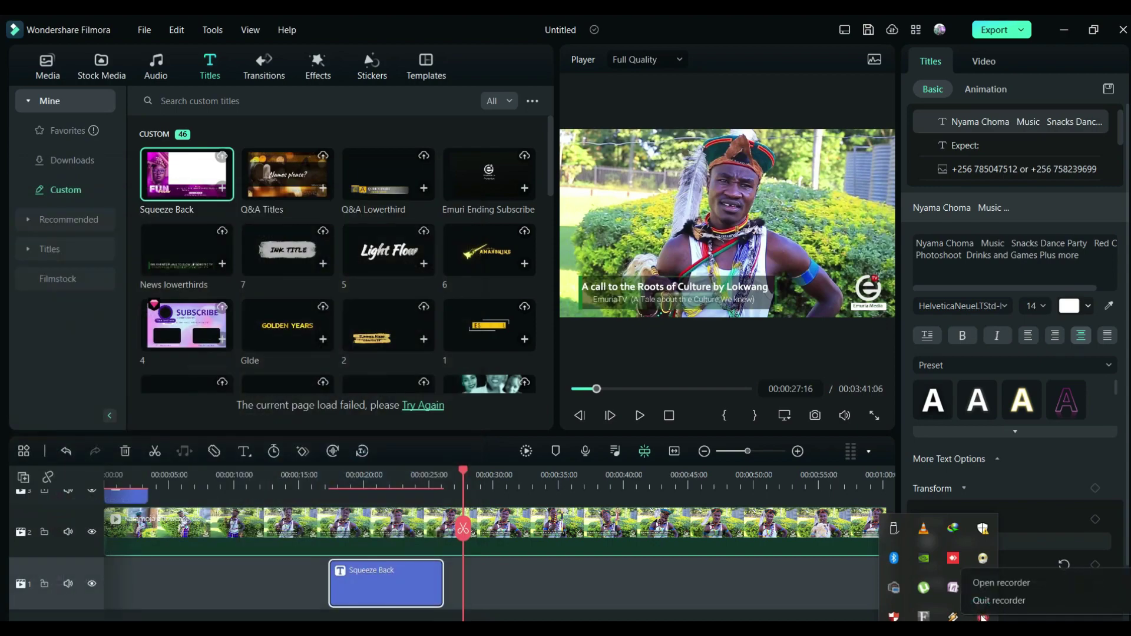
{"action": "left_click", "coordinate": [996, 584]}
{"action": "left_click", "coordinate": [846, 558]}
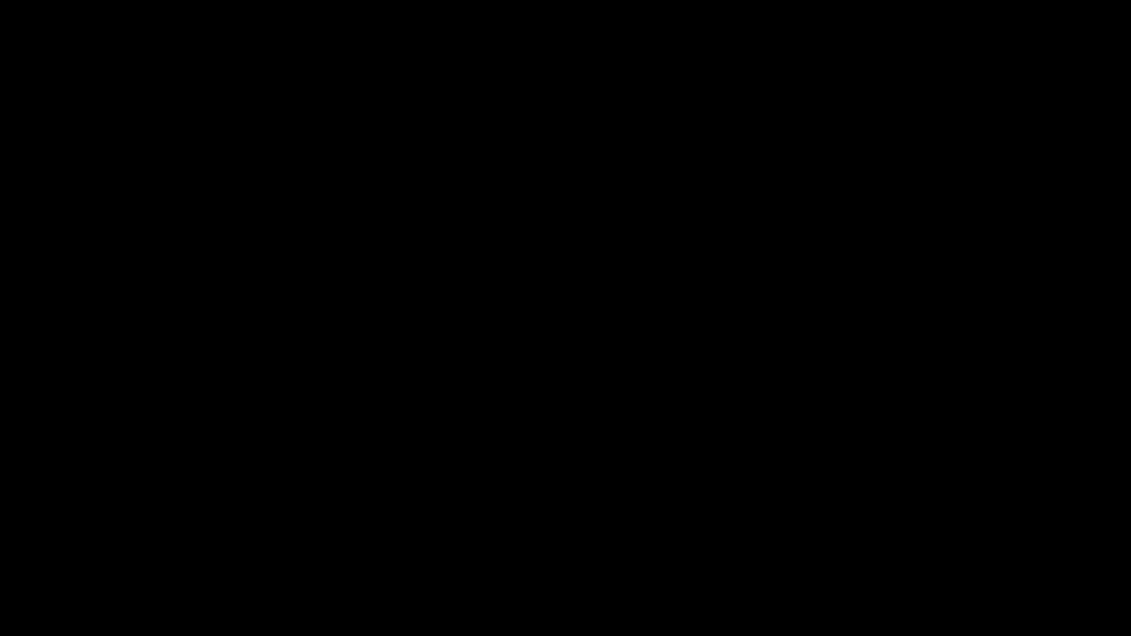